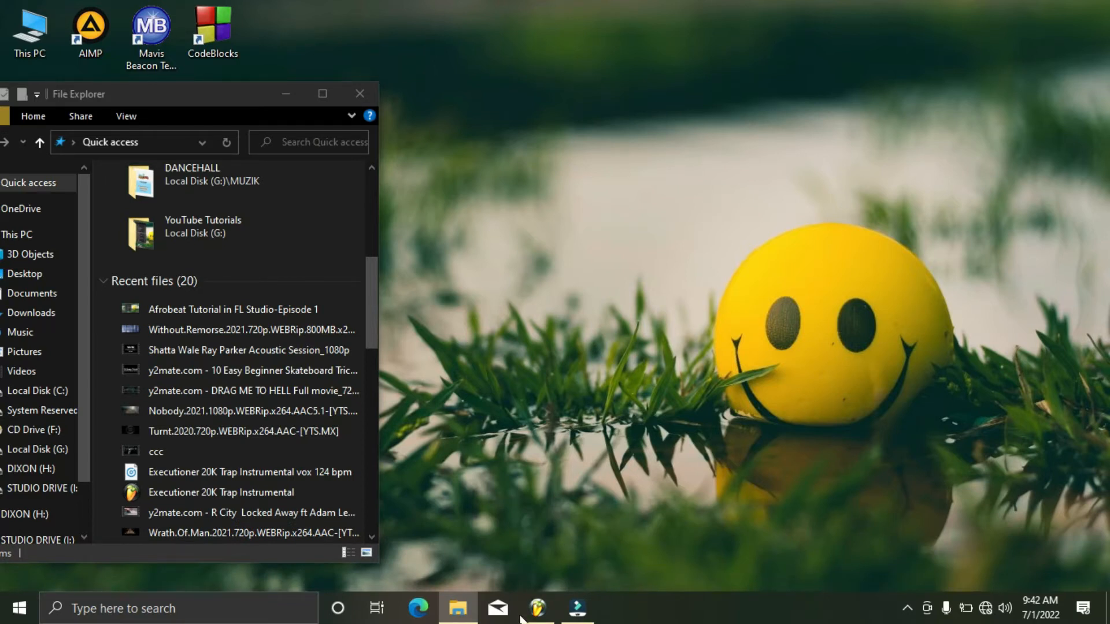
Step: Switch to FL Studio, solo the JJ - Hihat 10 channel in the drums pattern and audition its sample
{"action": "left_click", "coordinate": [537, 607]}
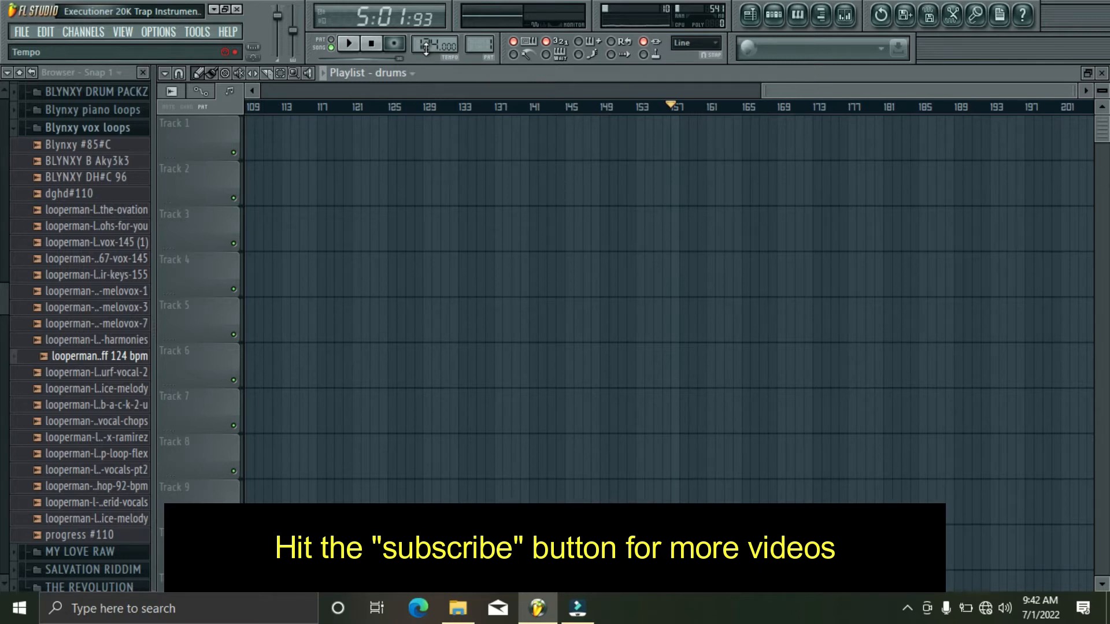
{"action": "left_click", "coordinate": [772, 16]}
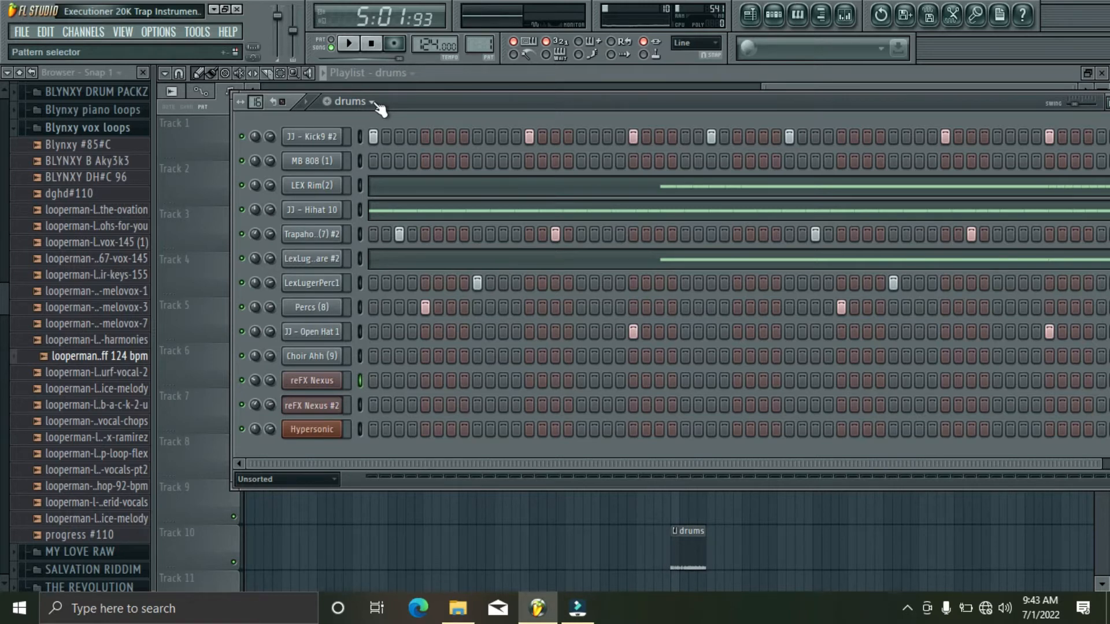
{"action": "right_click", "coordinate": [244, 213]}
{"action": "left_click", "coordinate": [272, 221]}
{"action": "left_click", "coordinate": [361, 211]}
{"action": "key", "text": "q"}
{"action": "key", "text": "q"}
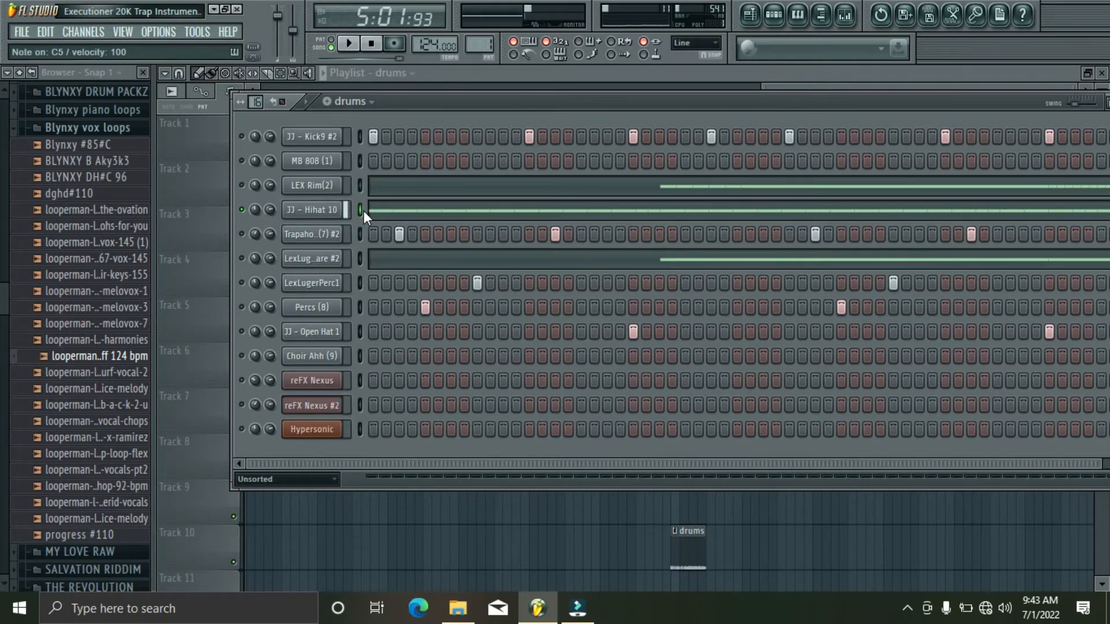
Step: Examine the JJ - Hihat 10 notes in the piano roll while playing them back
{"action": "left_click", "coordinate": [381, 214]}
{"action": "key", "text": "space"}
{"action": "left_click_drag", "start_coordinate": [311, 89], "coordinate": [867, 85]}
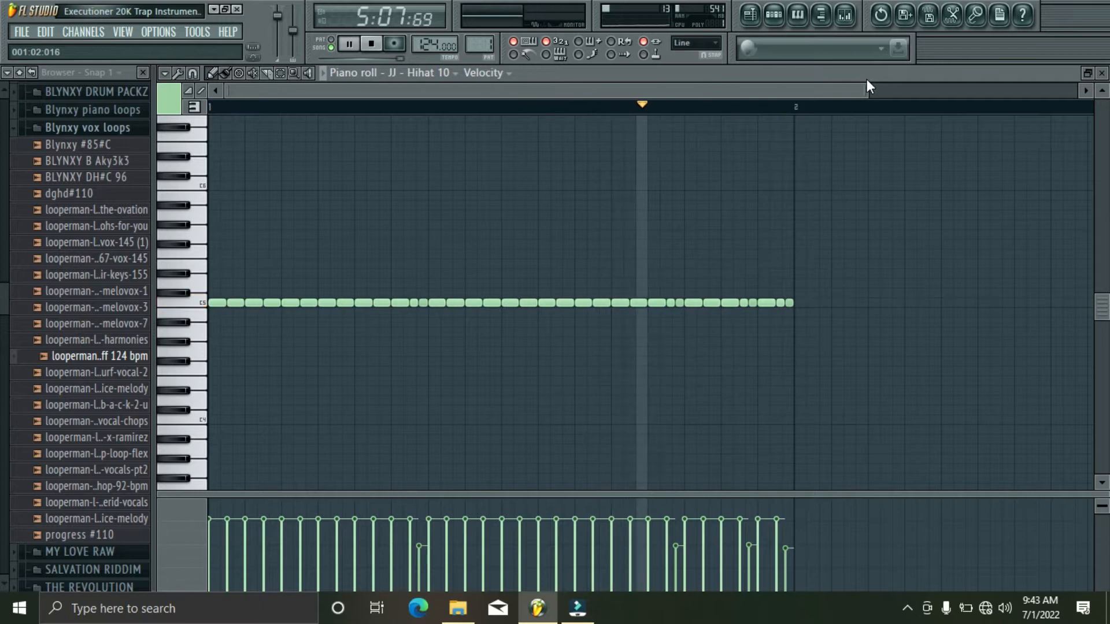
{"action": "key", "text": "space"}
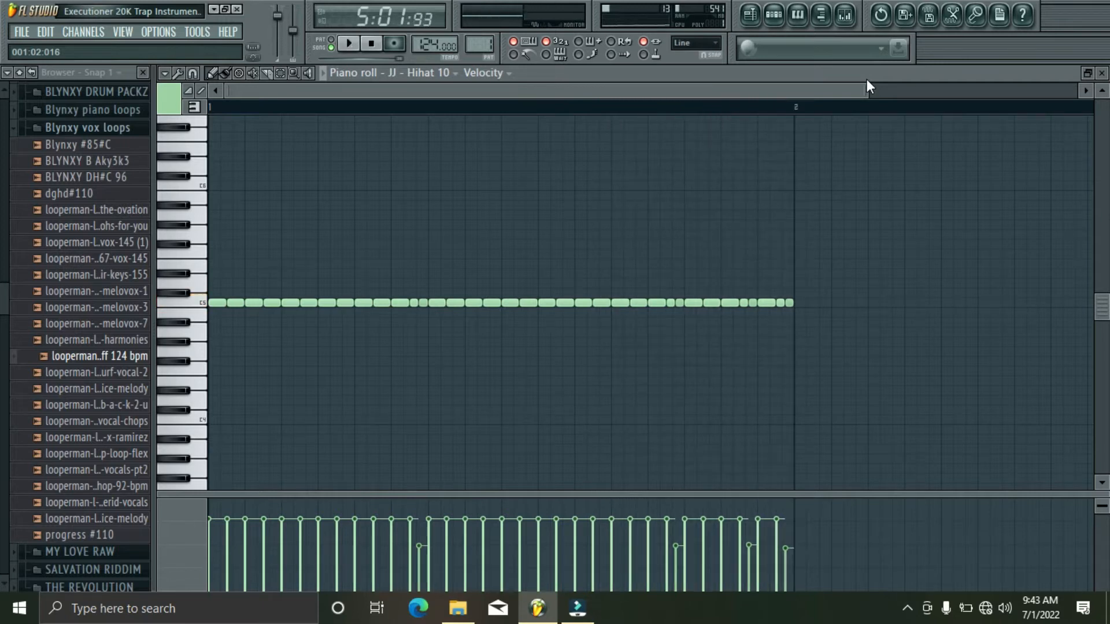
{"action": "left_click", "coordinate": [1101, 73]}
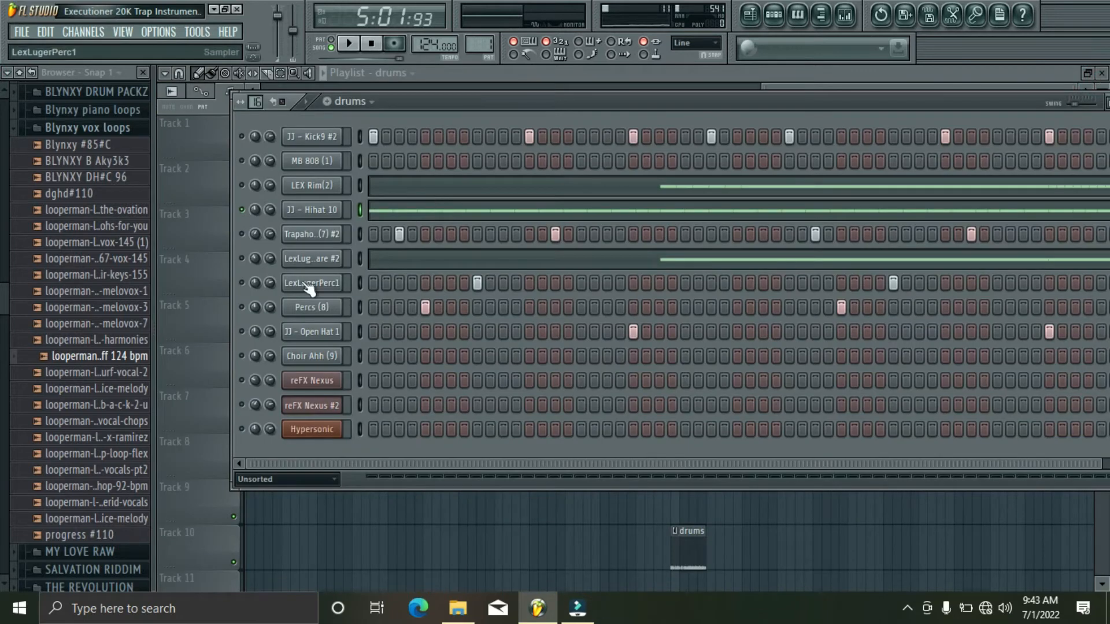
Step: Unmute the LexLuger snare #2 channel and play it together with the hi-hat
{"action": "left_click", "coordinate": [357, 259]}
{"action": "key", "text": "space"}
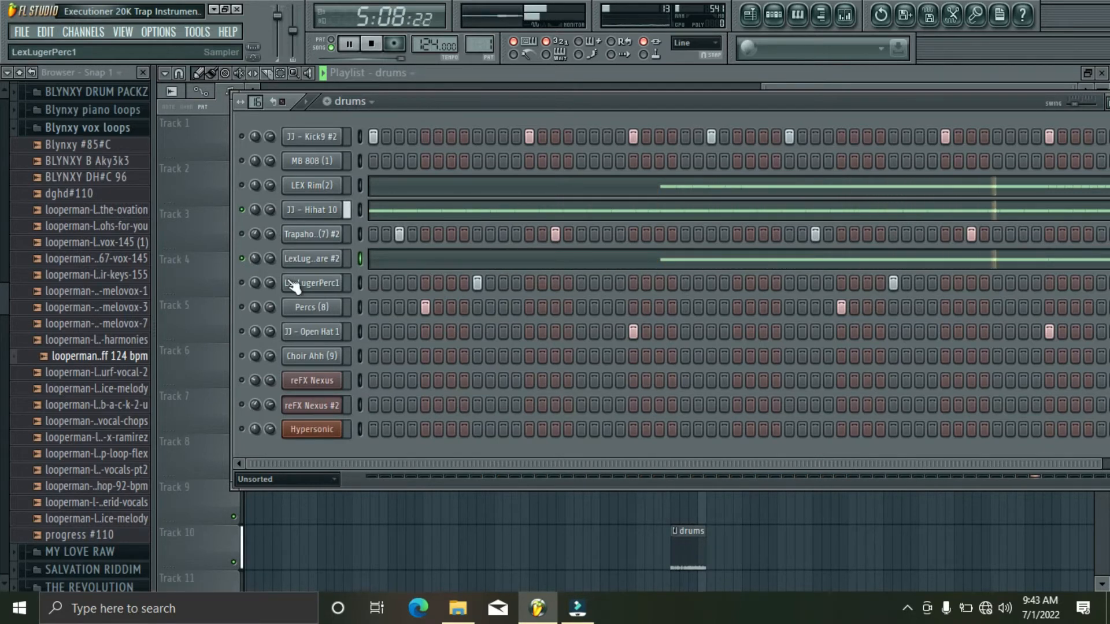
{"action": "key", "text": "space"}
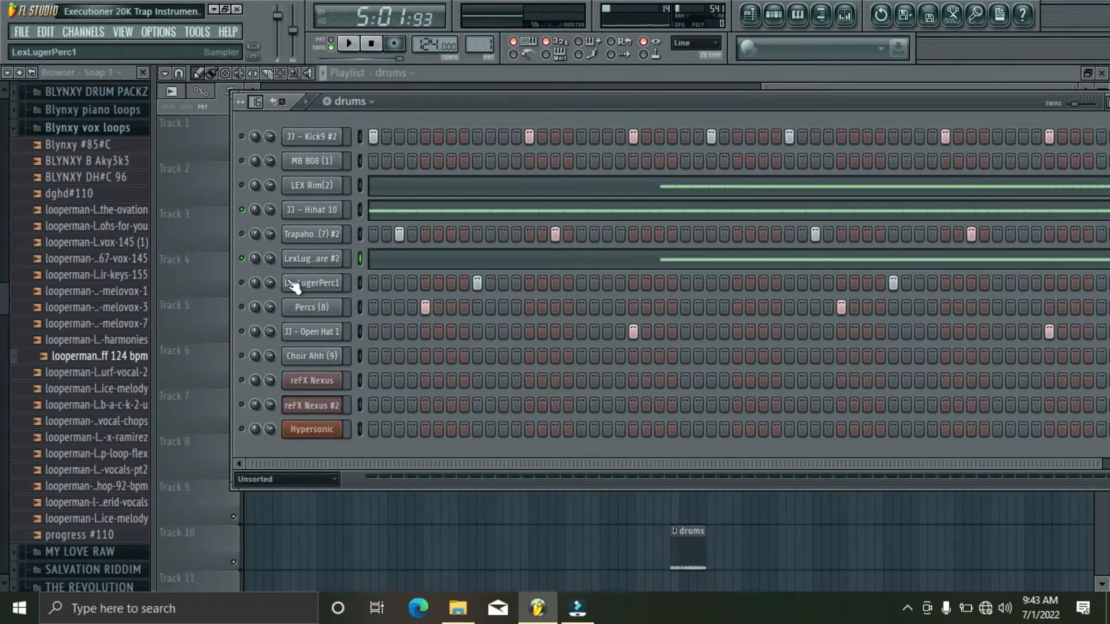
Step: Unmute the LexLugerPerc1 channel, audition its sample and play it with the hi-hat and snare
{"action": "left_click", "coordinate": [242, 283]}
{"action": "key", "text": "z"}
{"action": "key", "text": "z"}
{"action": "key", "text": "z"}
{"action": "key", "text": "z"}
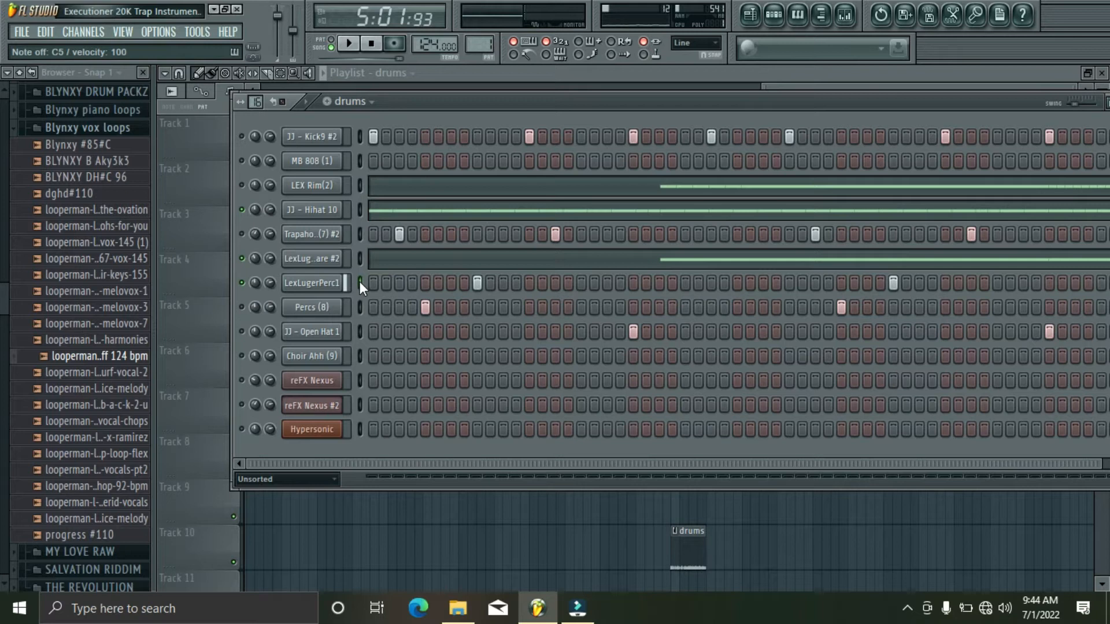
{"action": "key", "text": "space"}
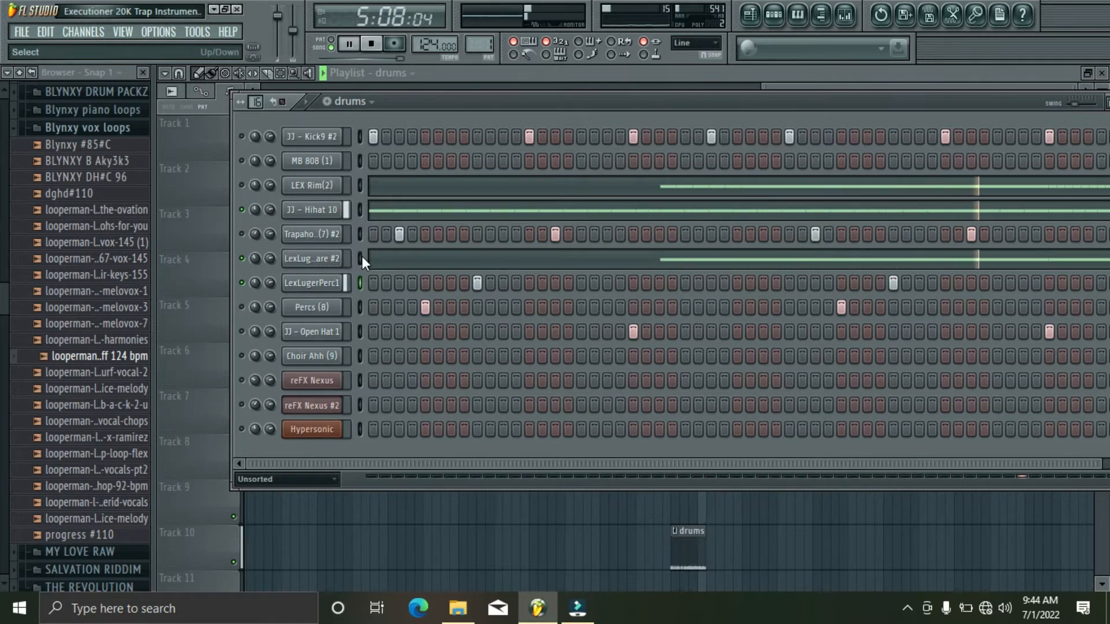
{"action": "key", "text": "space"}
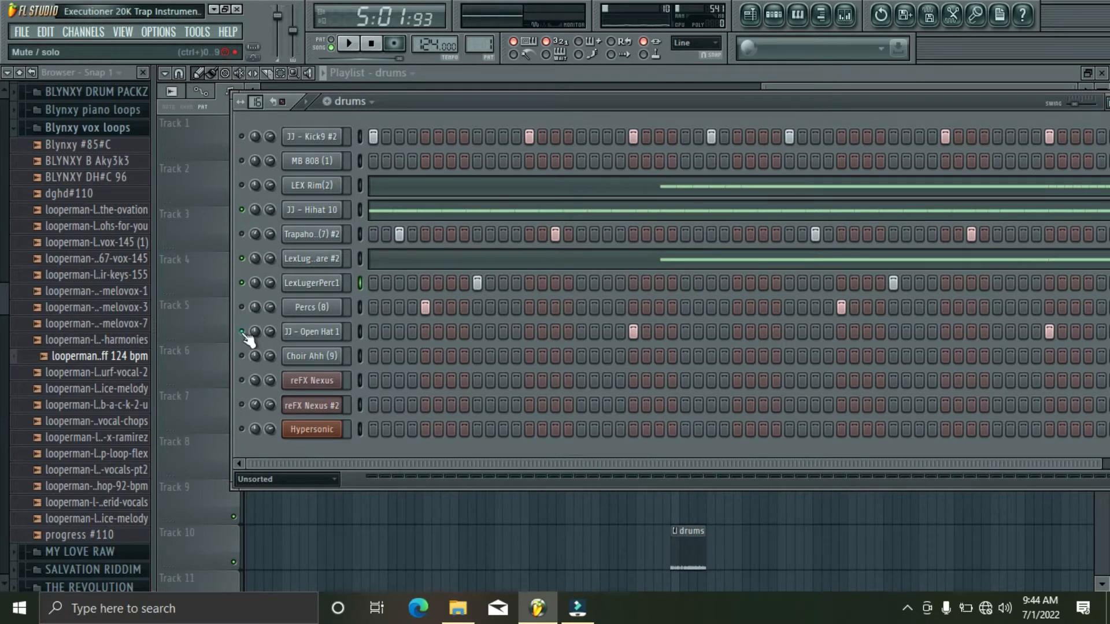
Step: Unmute the JJ - Open Hat 1 channel, audition its sample and play it with the active drums
{"action": "left_click", "coordinate": [359, 332]}
{"action": "key", "text": "q"}
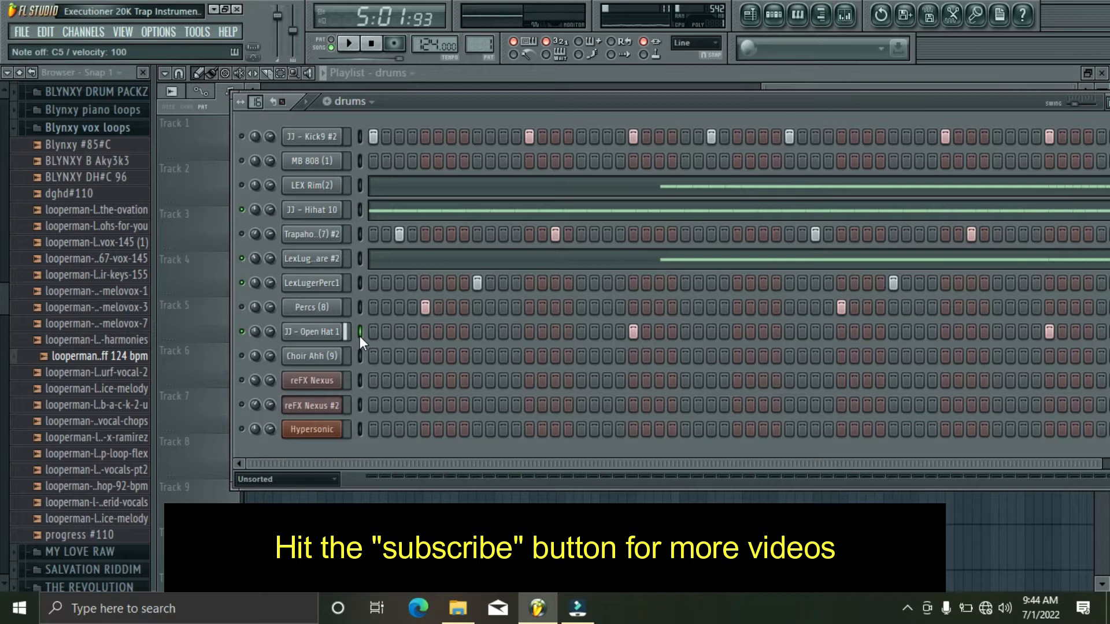
{"action": "key", "text": "space"}
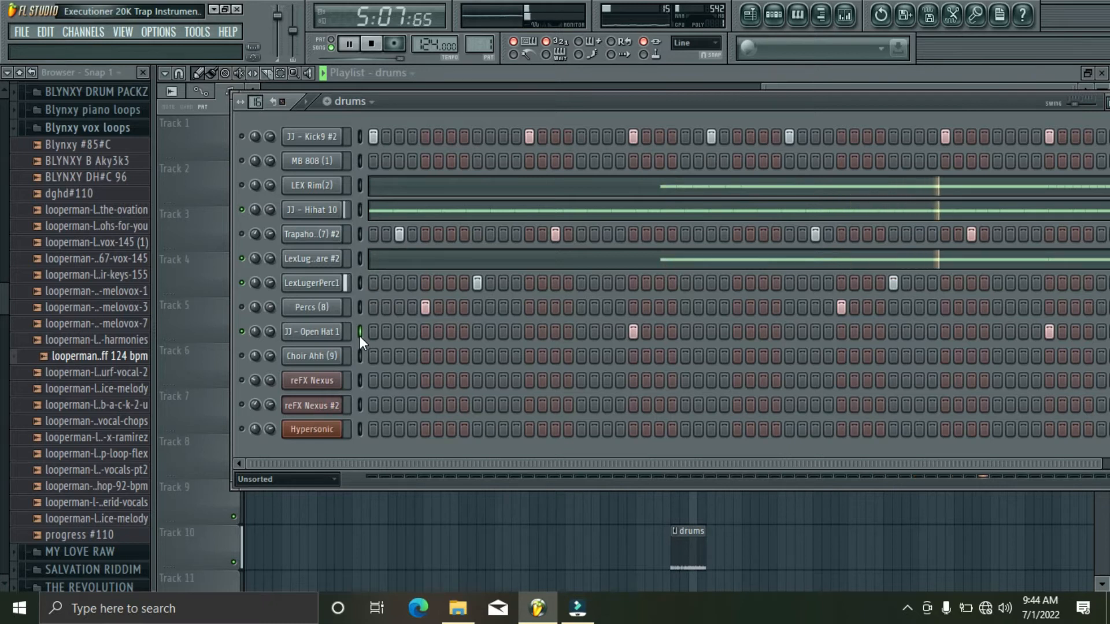
{"action": "key", "text": "space"}
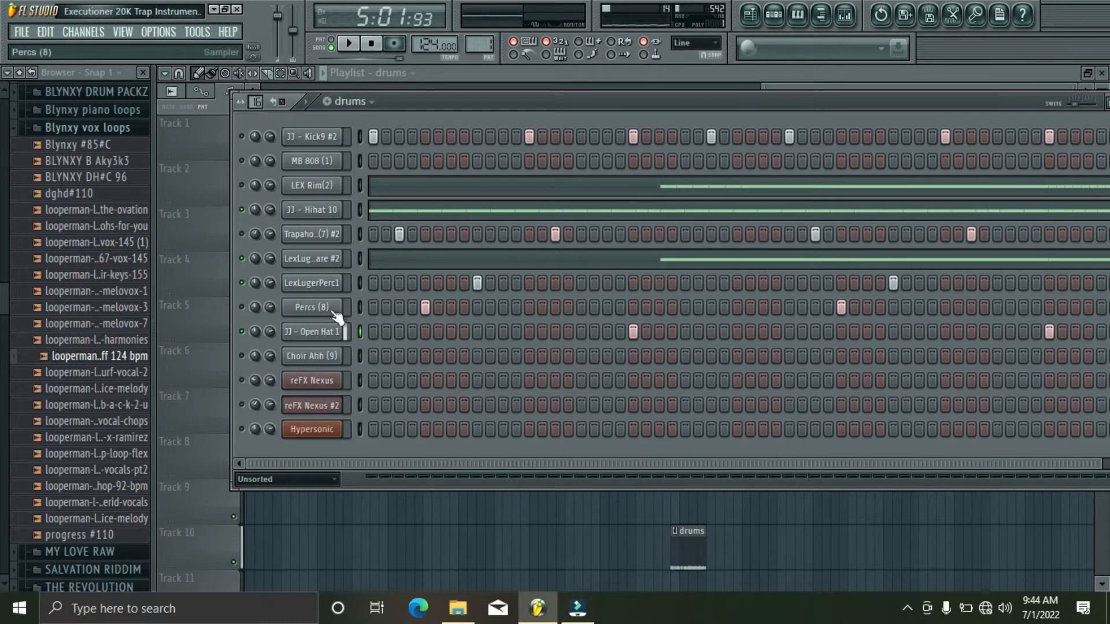
Step: Unmute the Percs (8) channel and play it along with the other active drums
{"action": "left_click", "coordinate": [358, 306]}
{"action": "key", "text": "space"}
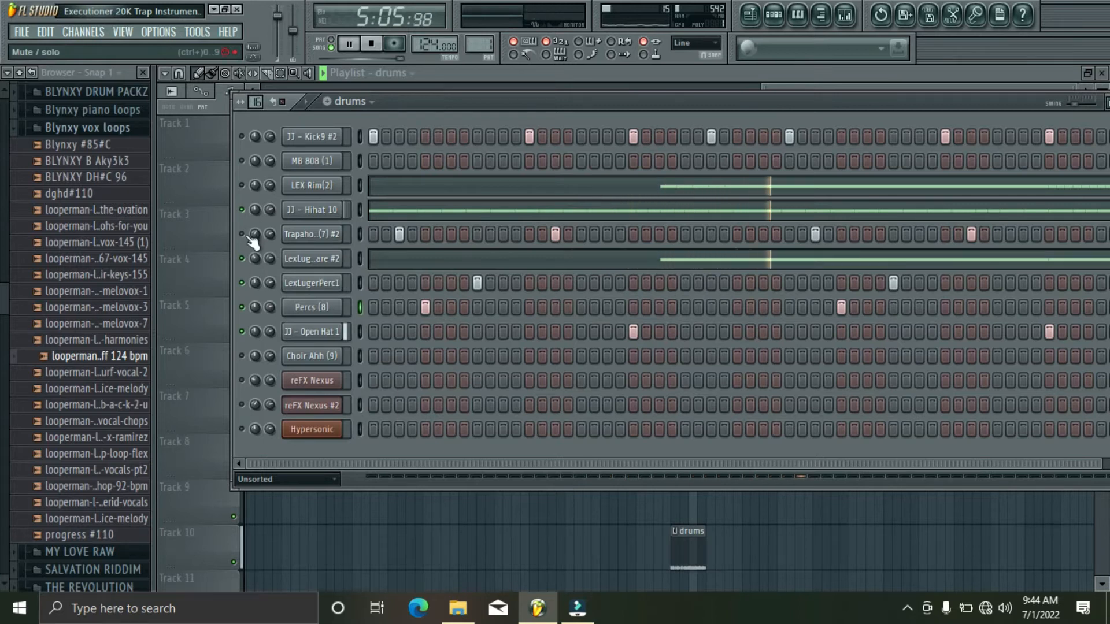
{"action": "key", "text": "space"}
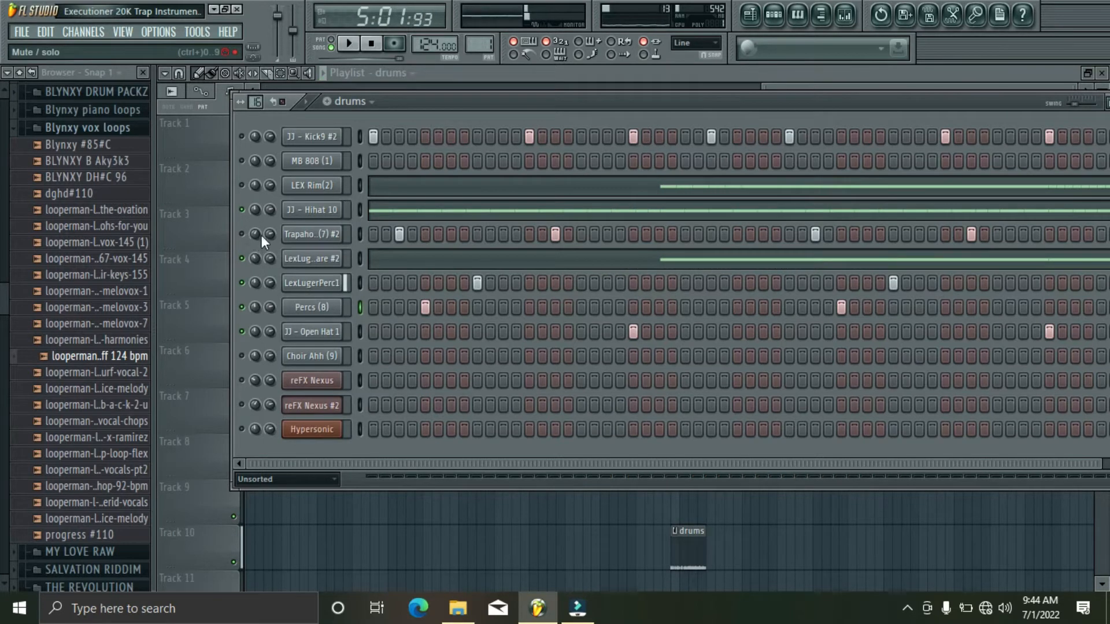
Step: Audition the Trapaholic Snare (7) #2 sample, unmute its channel and play it with the active drums
{"action": "left_click", "coordinate": [360, 233]}
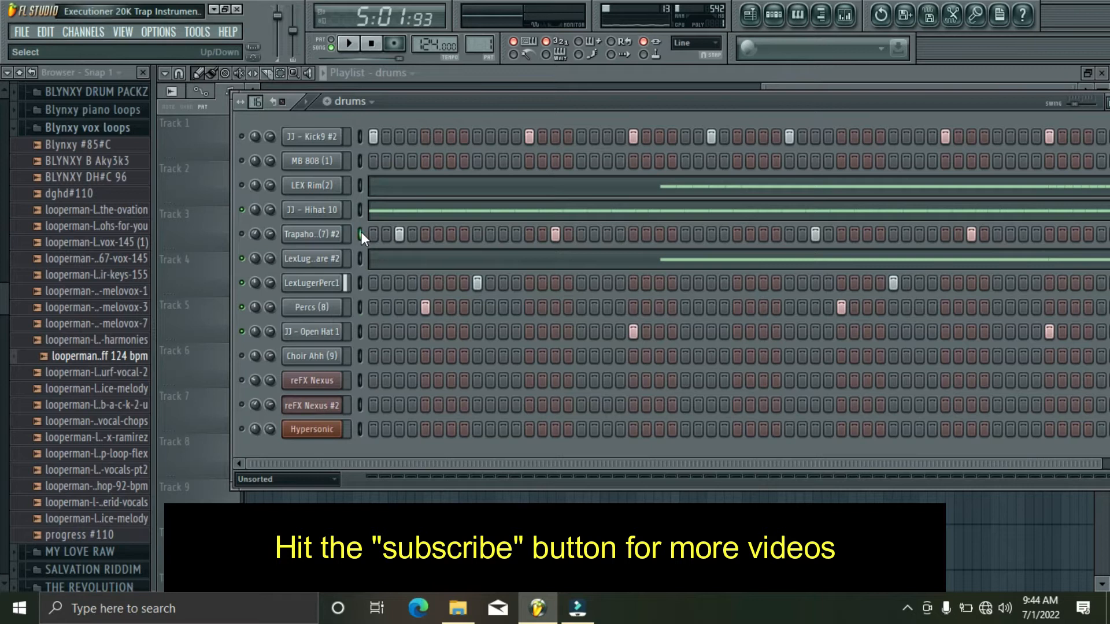
{"action": "key", "text": "z"}
{"action": "key", "text": "z"}
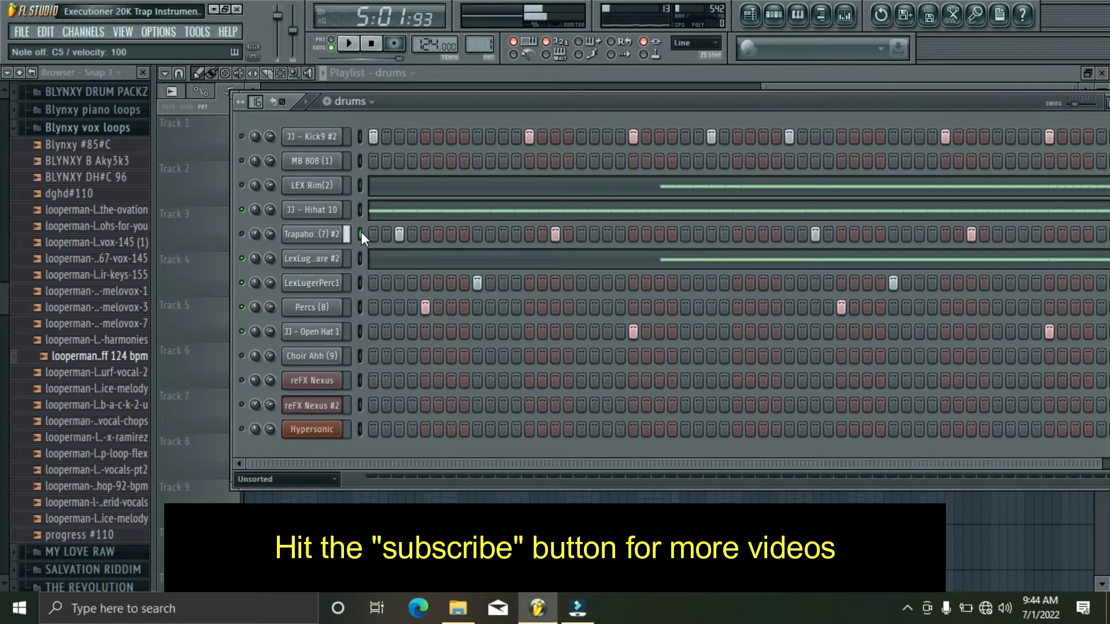
{"action": "left_click", "coordinate": [242, 234]}
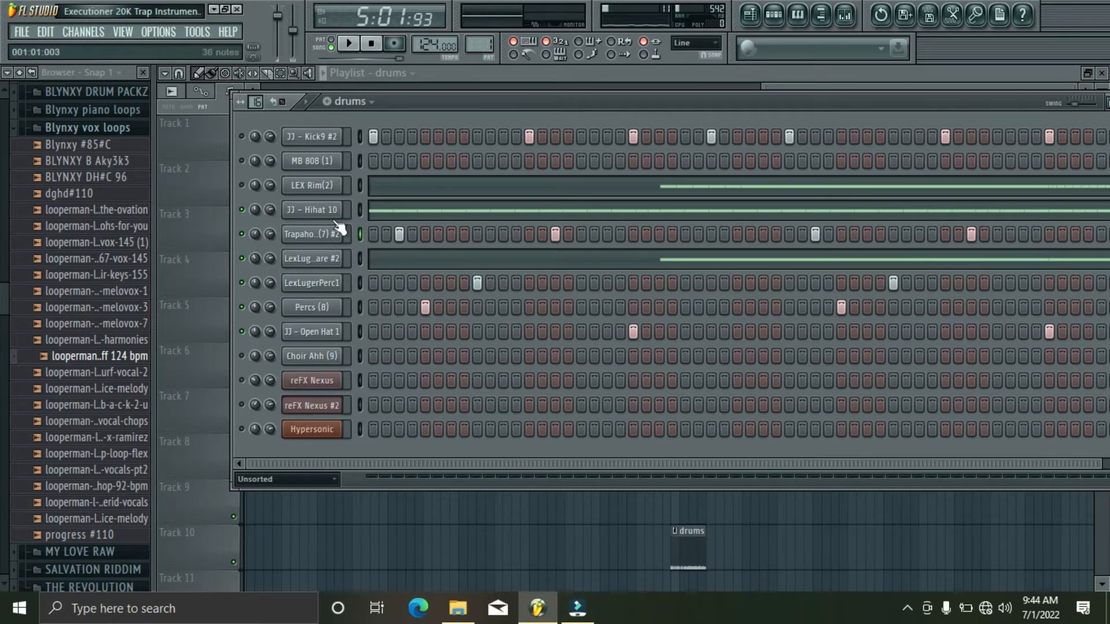
{"action": "key", "text": "space"}
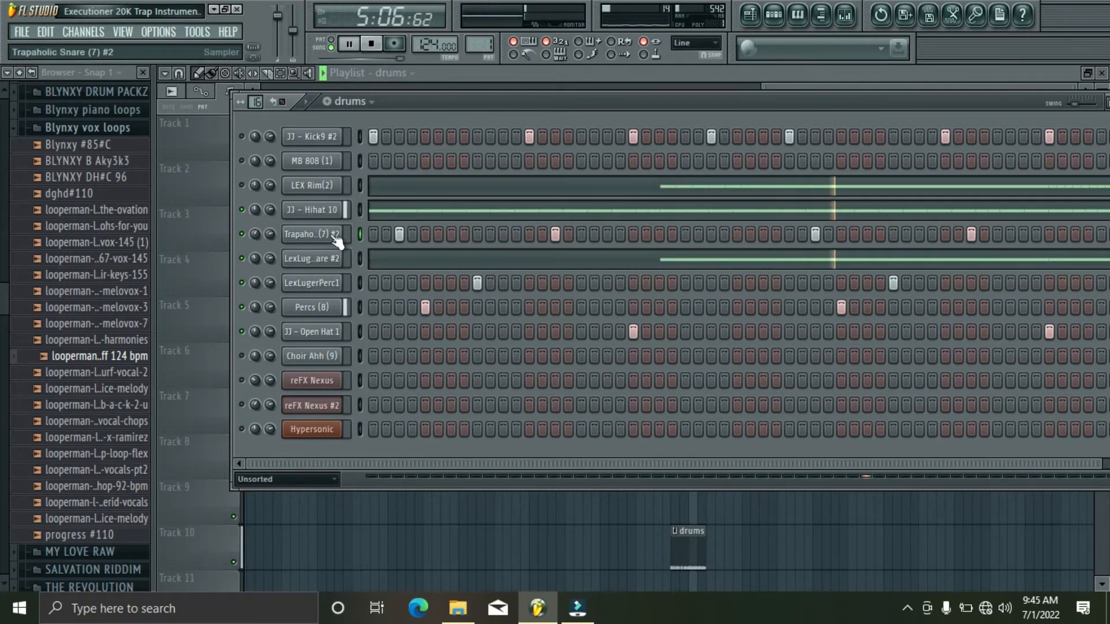
{"action": "key", "text": "space"}
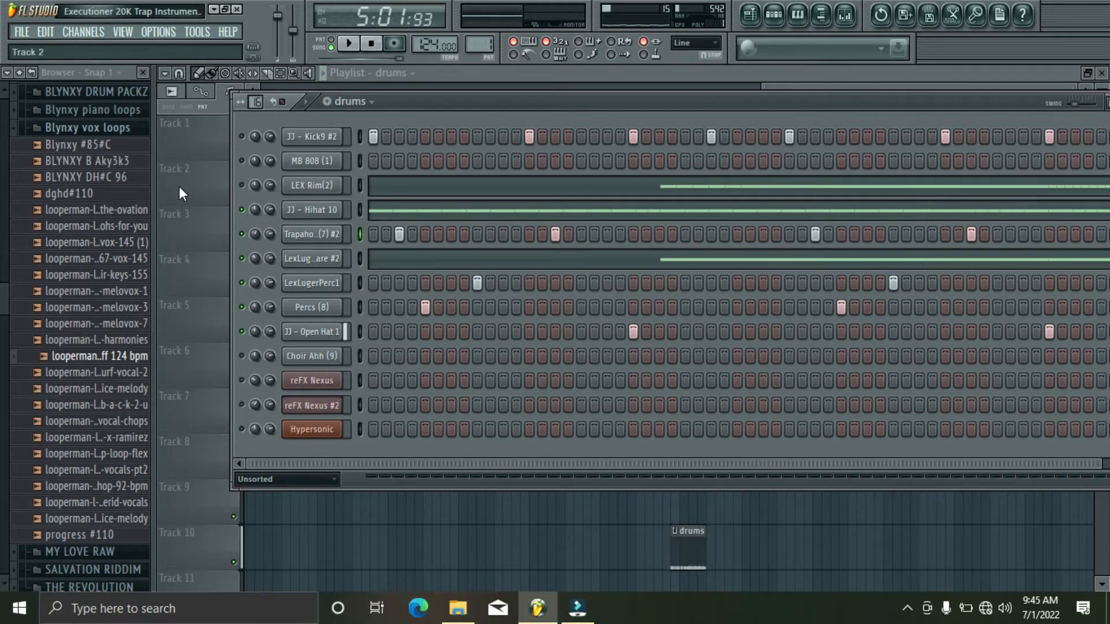
Step: Unmute the LEX Rim(2) channel to hear it in the beat and save the project
{"action": "left_click", "coordinate": [359, 185]}
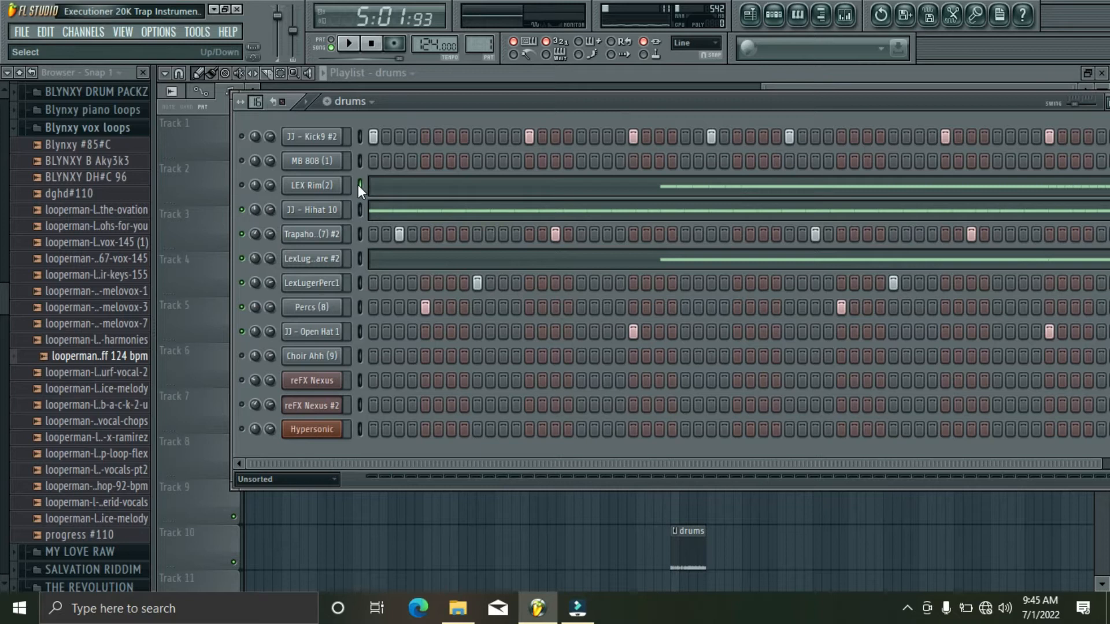
{"action": "key", "text": "q"}
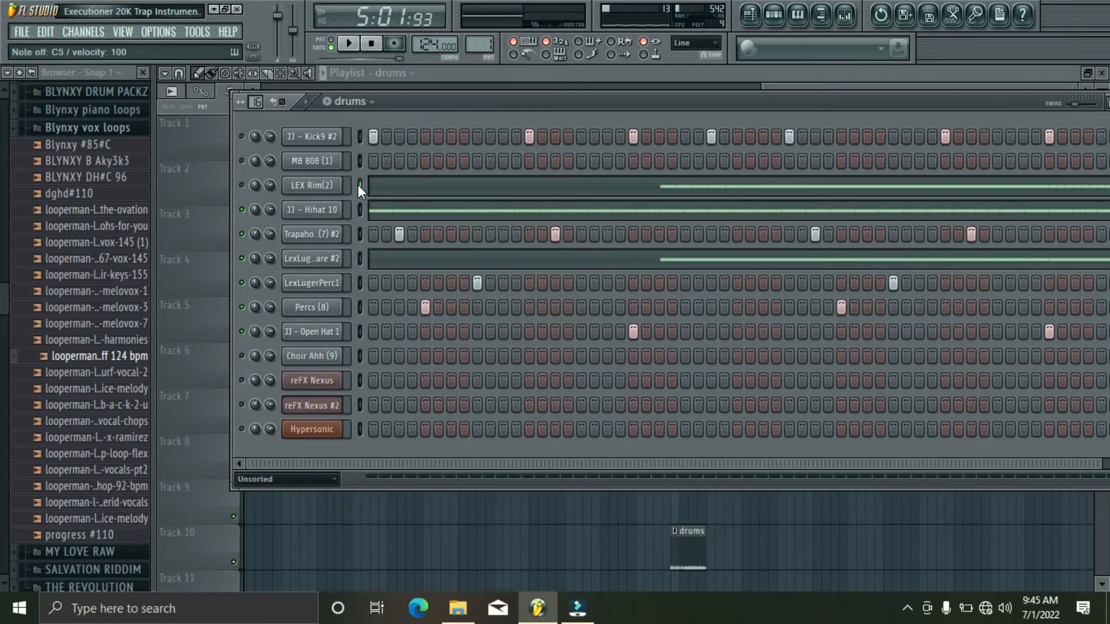
{"action": "left_click", "coordinate": [241, 185]}
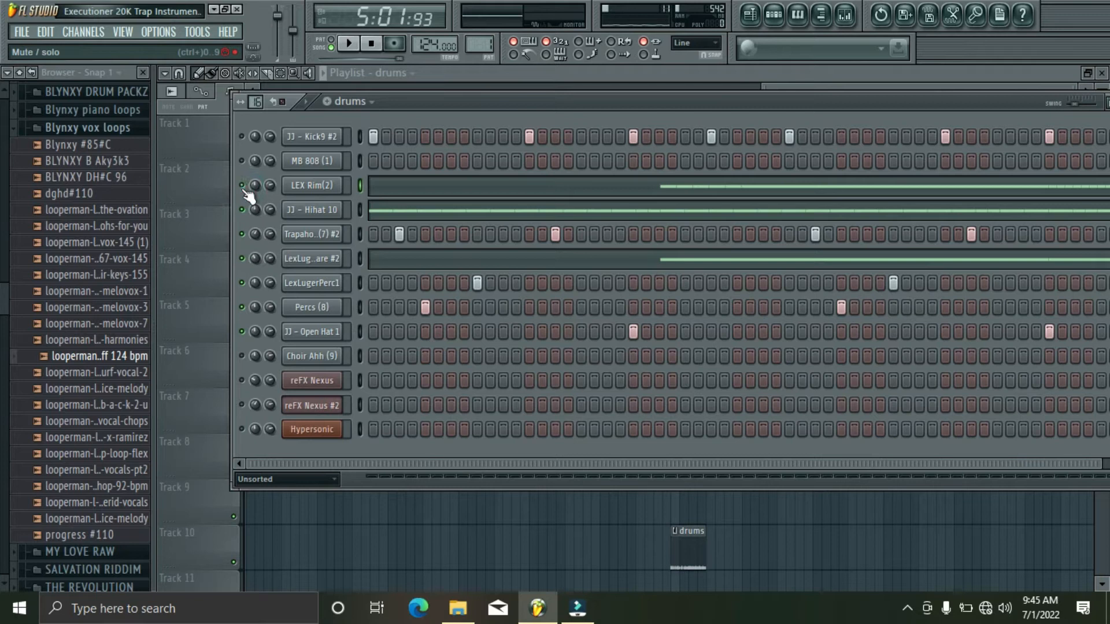
{"action": "key", "text": "space"}
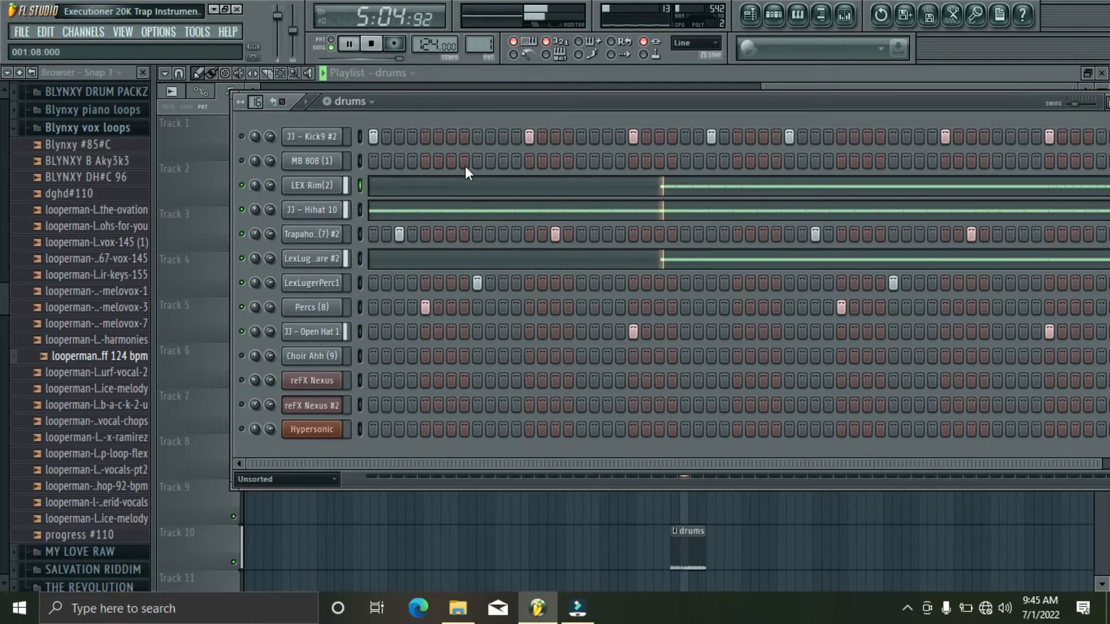
{"action": "key", "text": "ctrl+s"}
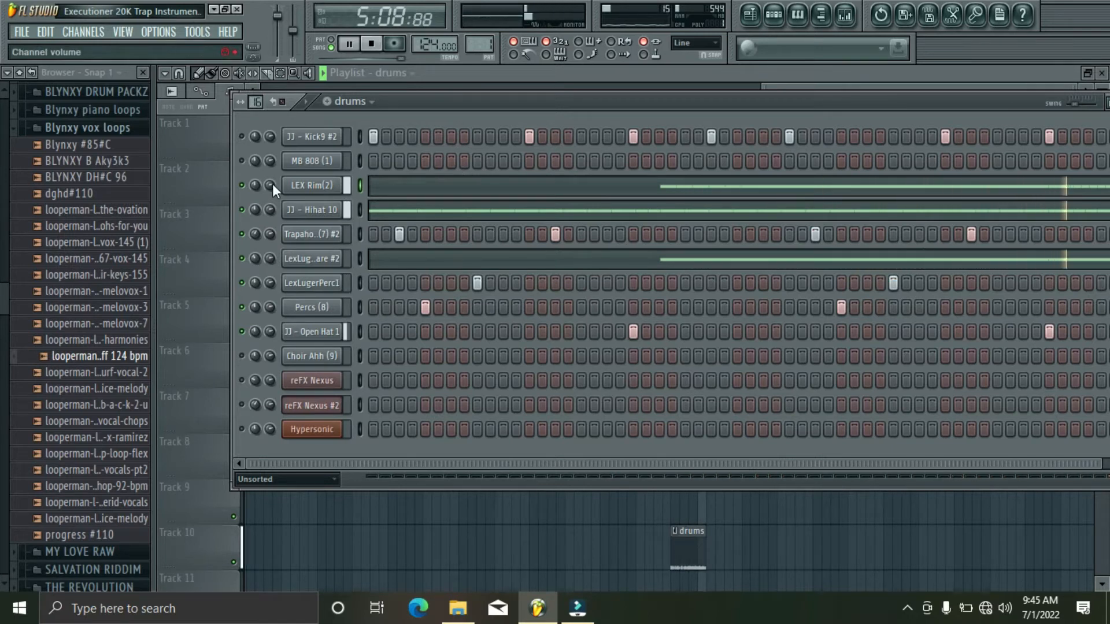
{"action": "key", "text": "space"}
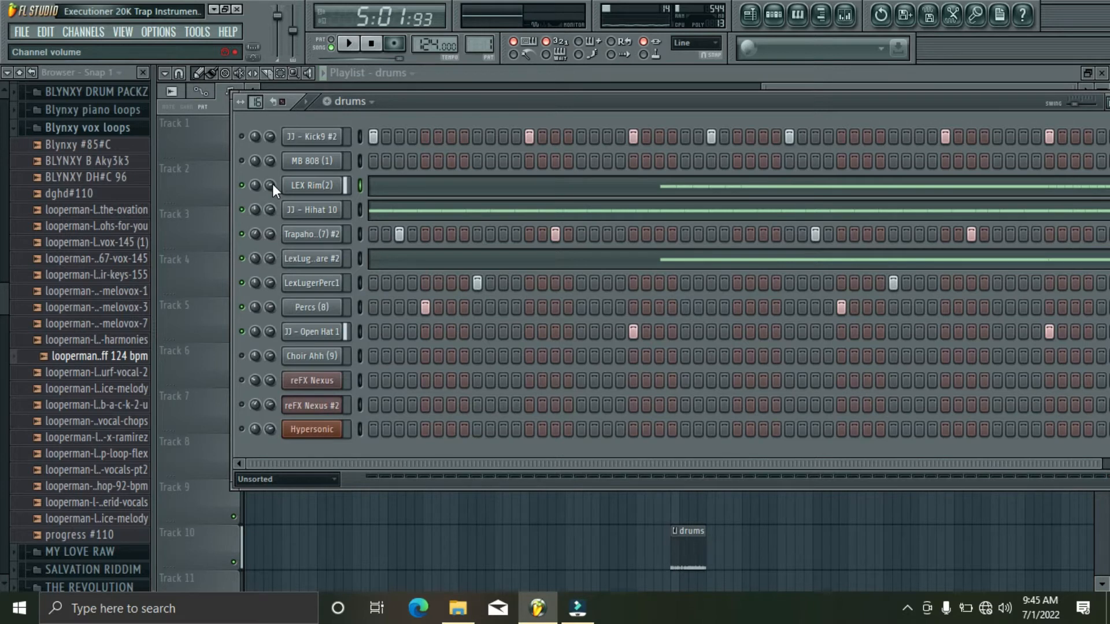
Step: Unmute the JJ - Kick9 #2 channel and play the drums in pattern mode
{"action": "left_click", "coordinate": [331, 39]}
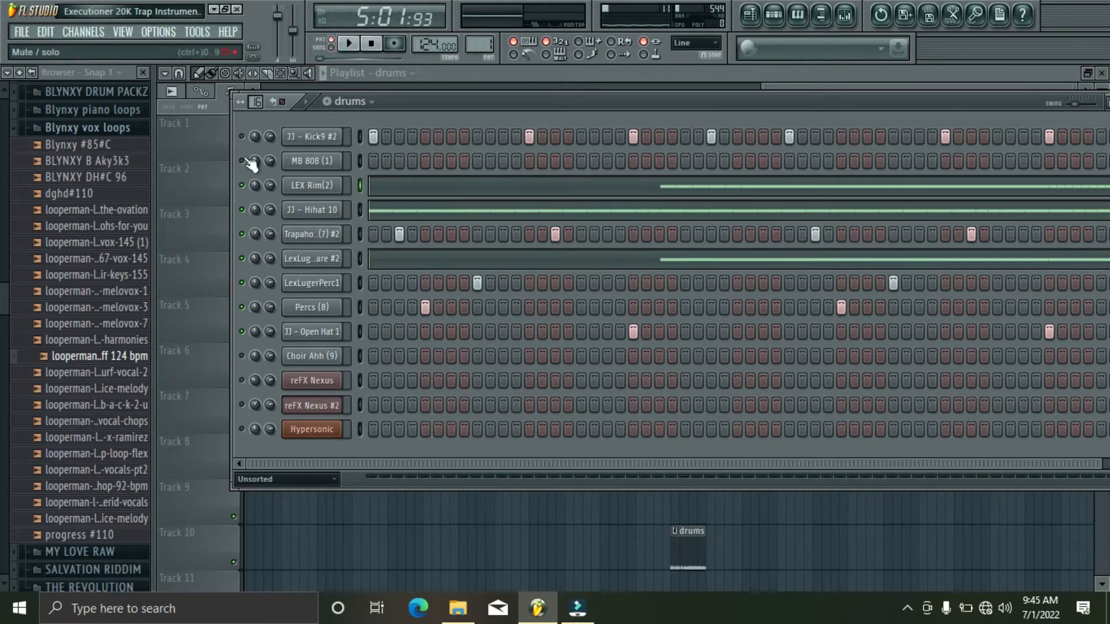
{"action": "left_click", "coordinate": [244, 137]}
{"action": "left_click", "coordinate": [360, 136]}
{"action": "key", "text": "space"}
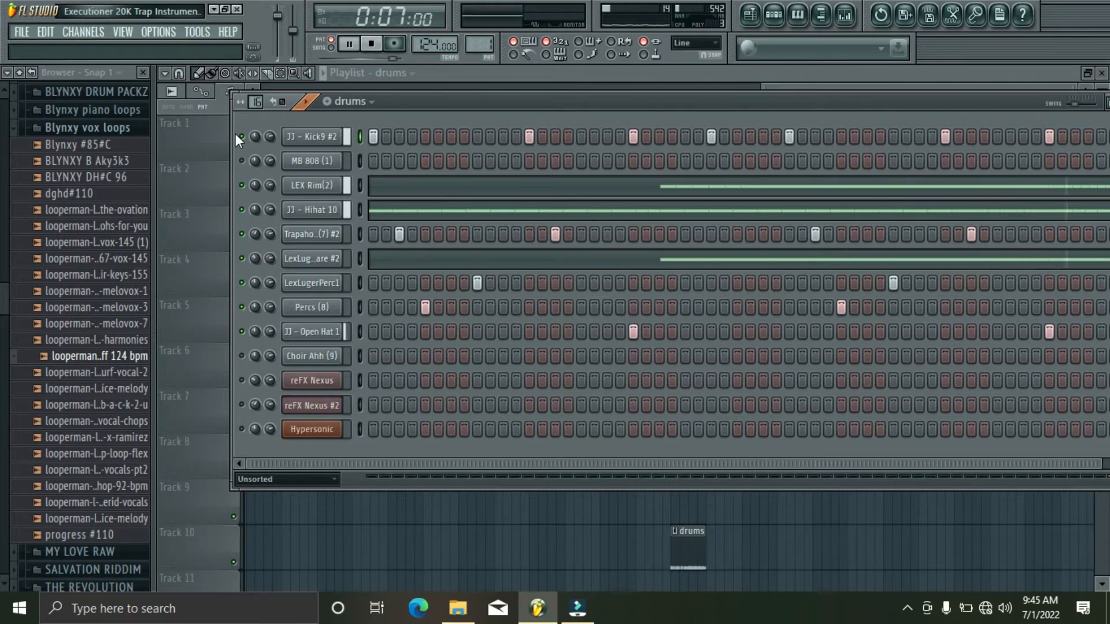
{"action": "key", "text": "space"}
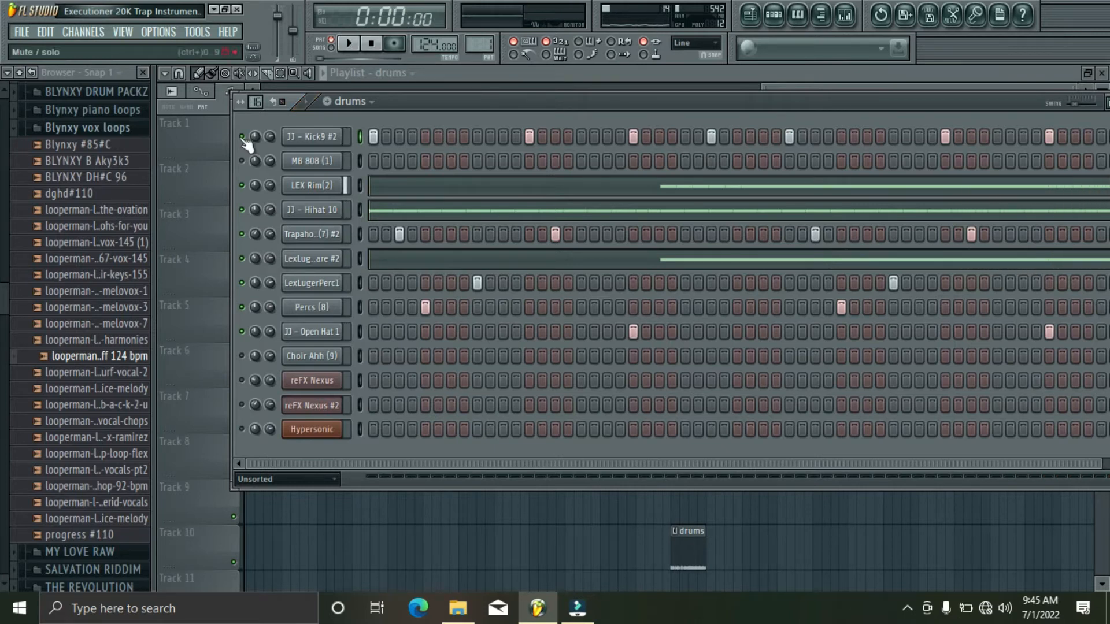
Step: Toggle solo on and off for the JJ - Kick9 #2 channel to unmute every channel
{"action": "right_click", "coordinate": [242, 138]}
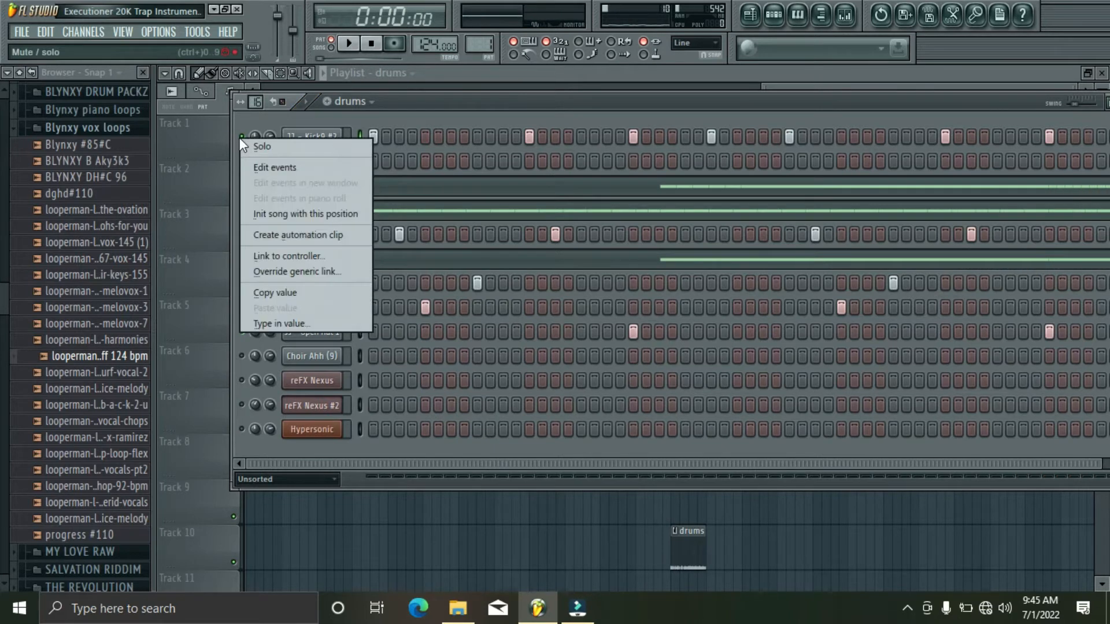
{"action": "left_click", "coordinate": [255, 147]}
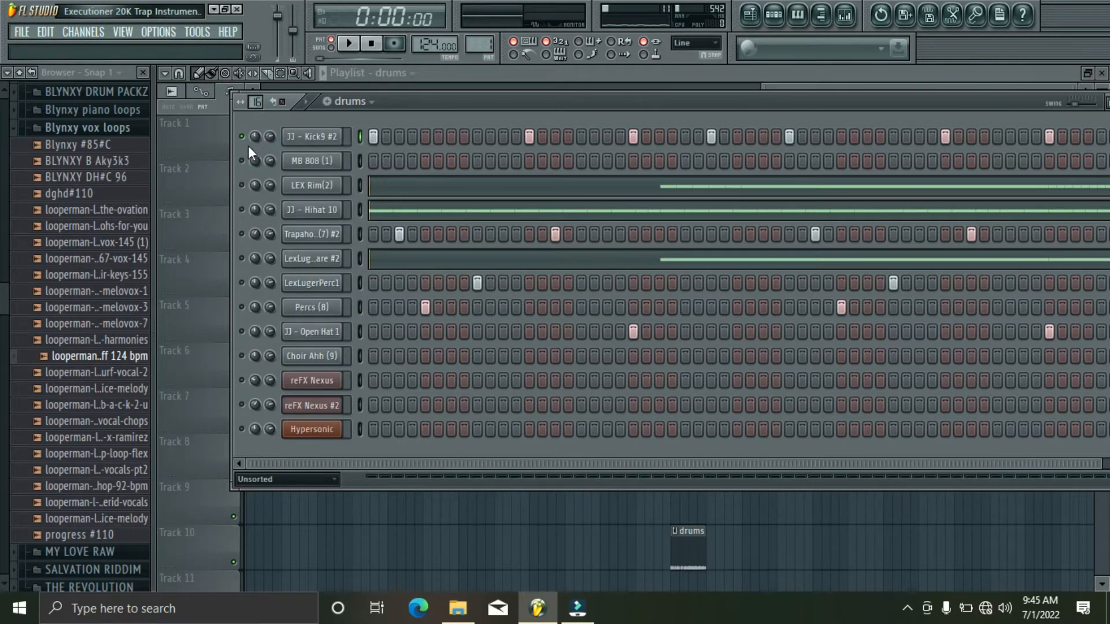
{"action": "right_click", "coordinate": [242, 137]}
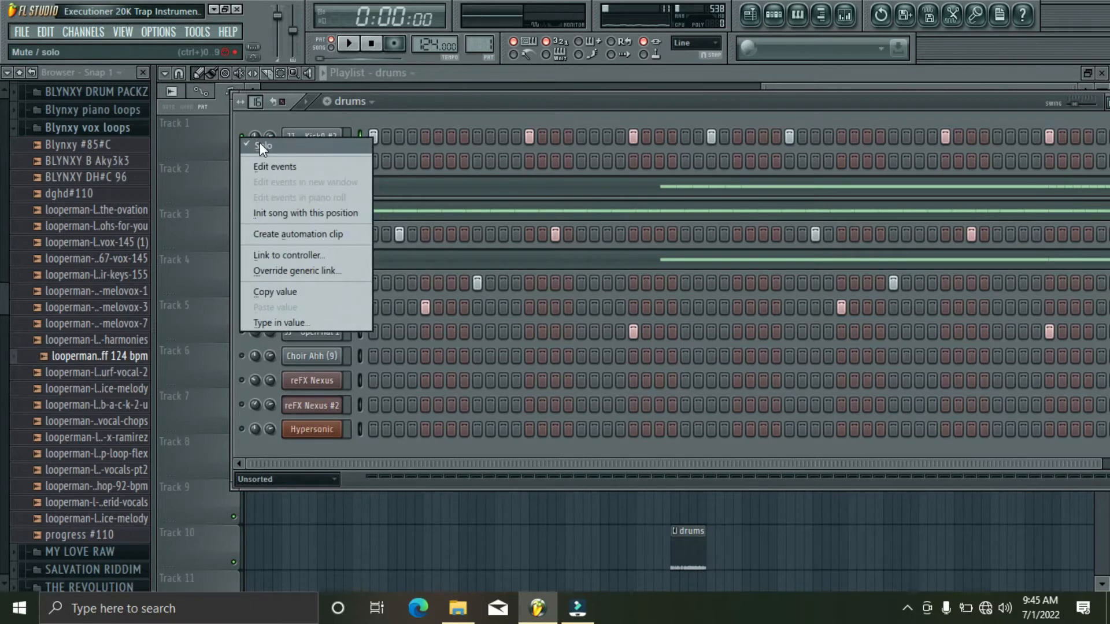
{"action": "left_click", "coordinate": [258, 146]}
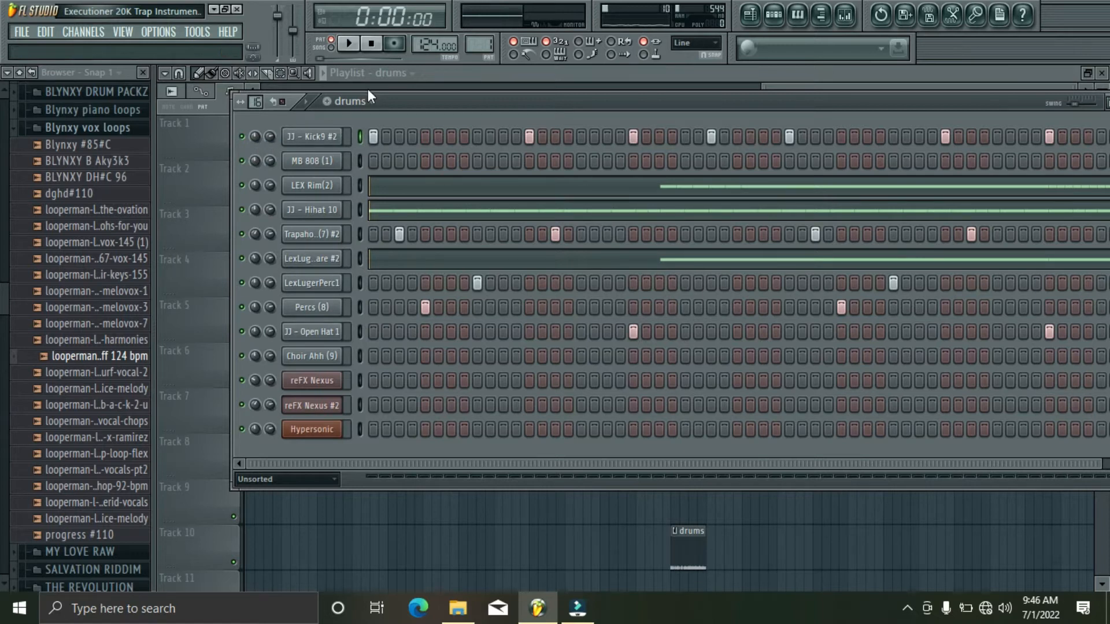
Step: Switch to the gp pattern and inspect the Nexus preset used by the reFX Nexus #2 channel
{"action": "left_click", "coordinate": [372, 103]}
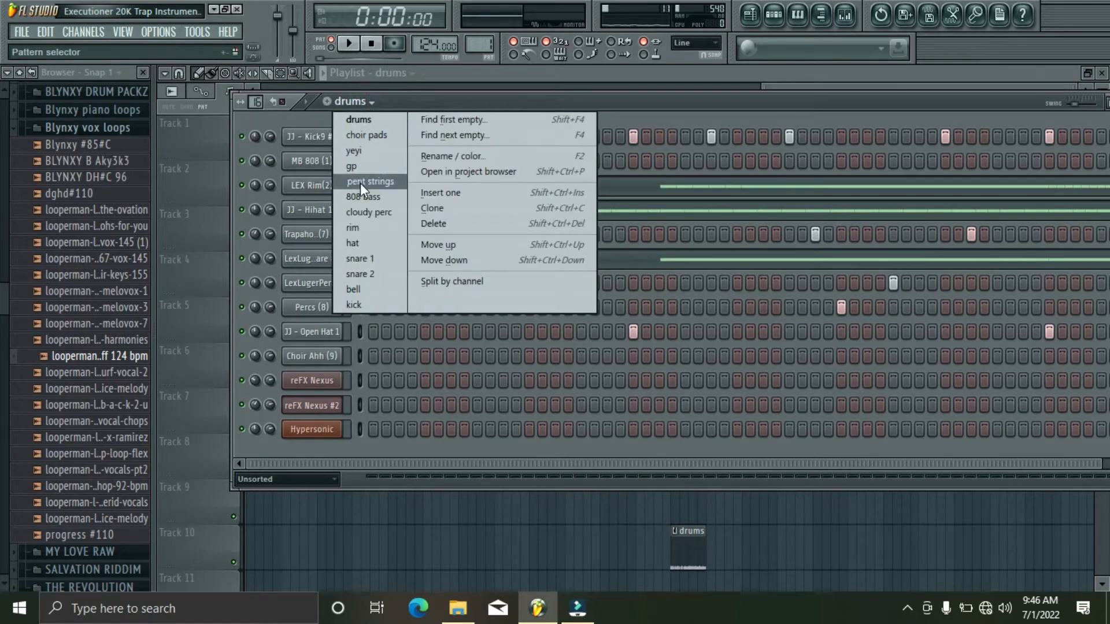
{"action": "left_click", "coordinate": [360, 167]}
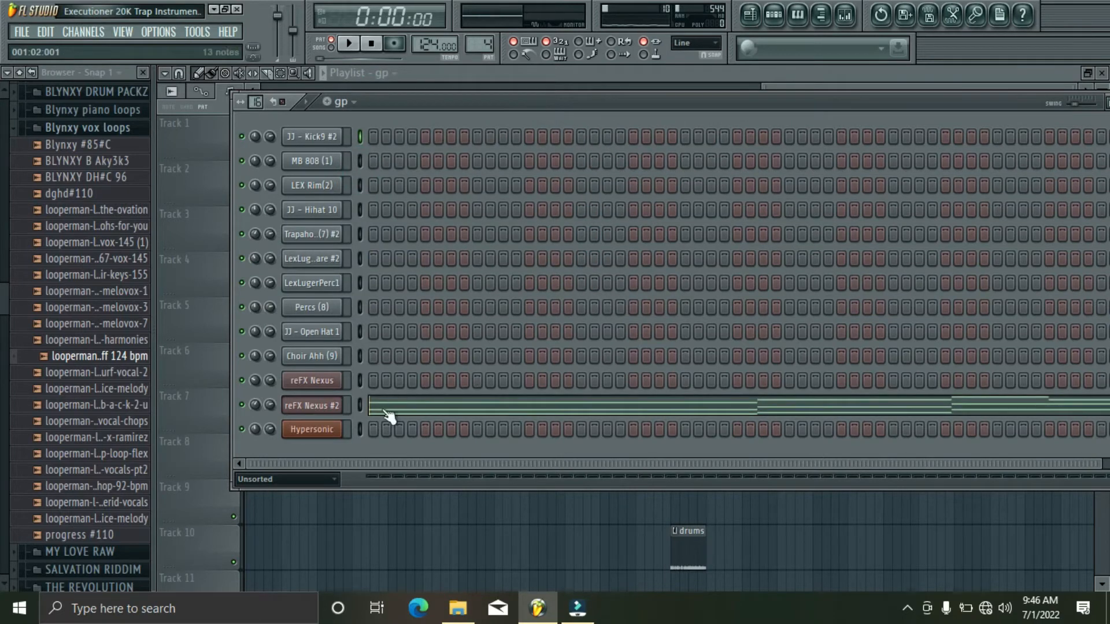
{"action": "left_click", "coordinate": [334, 407]}
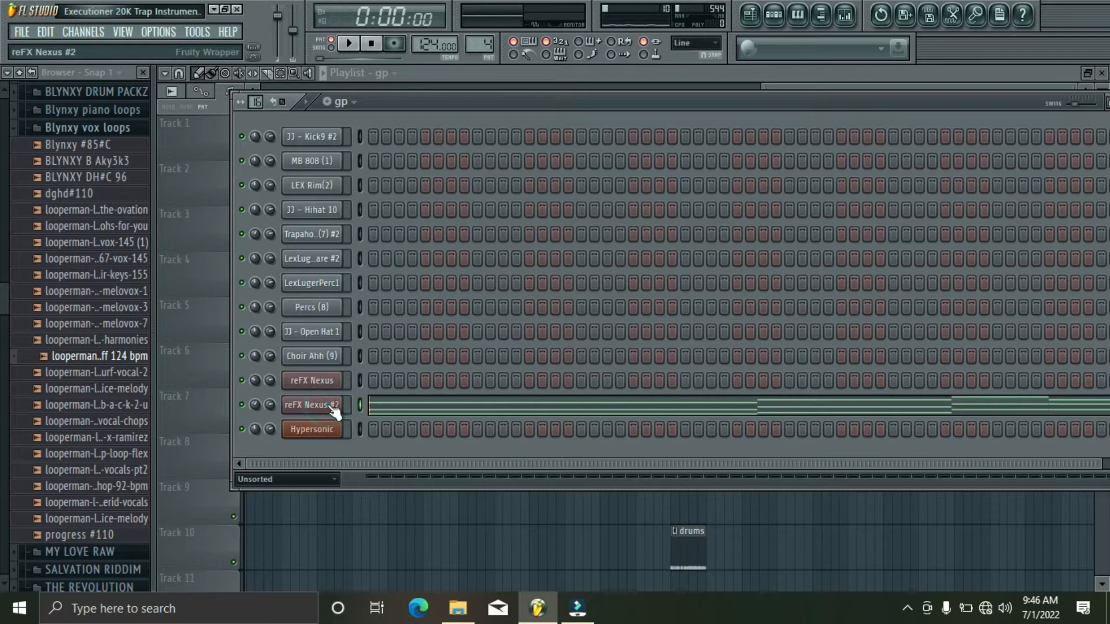
{"action": "left_click", "coordinate": [334, 407]}
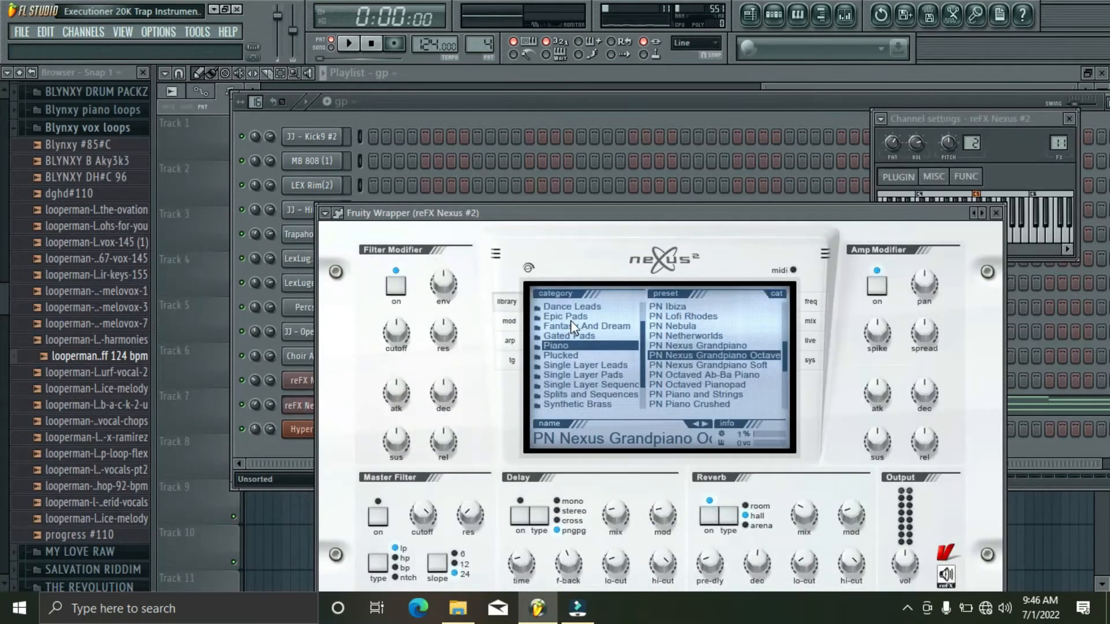
{"action": "left_click_drag", "start_coordinate": [649, 213], "coordinate": [638, 153]}
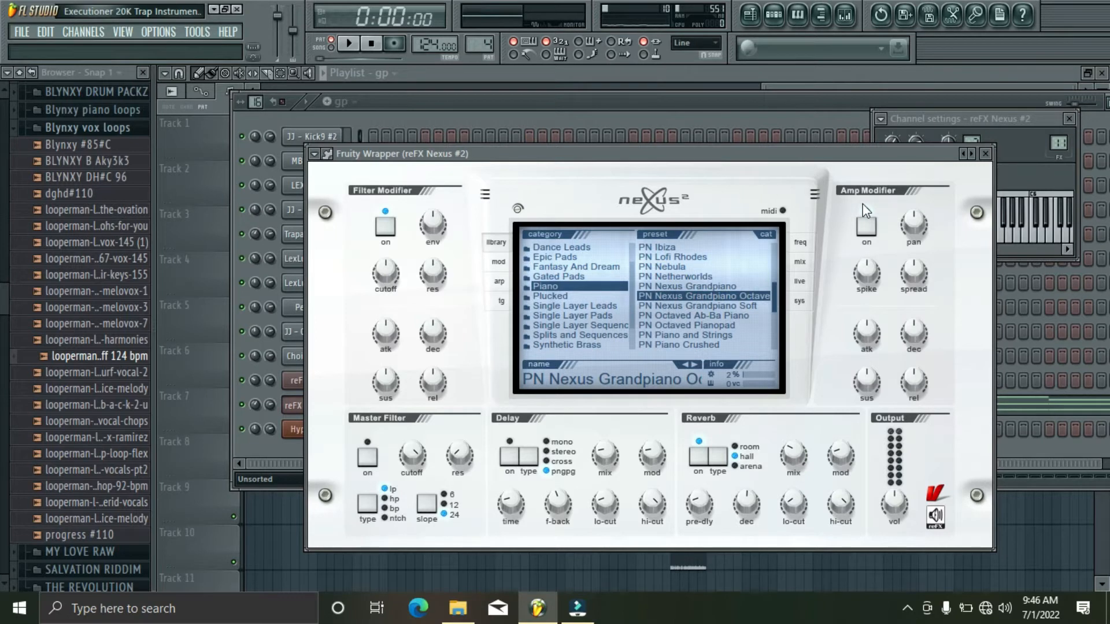
{"action": "left_click", "coordinate": [986, 154]}
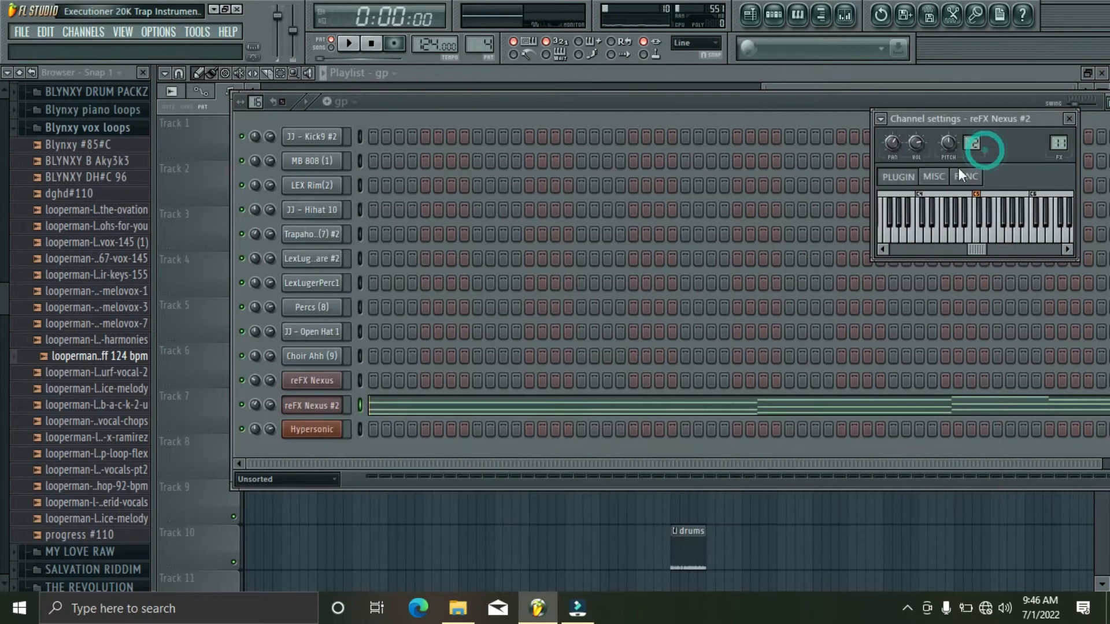
Step: Show all the reFX Nexus #2 notes in the piano roll and play the gp pattern briefly
{"action": "left_click", "coordinate": [398, 413]}
{"action": "left_click_drag", "start_coordinate": [309, 88], "coordinate": [1015, 93]}
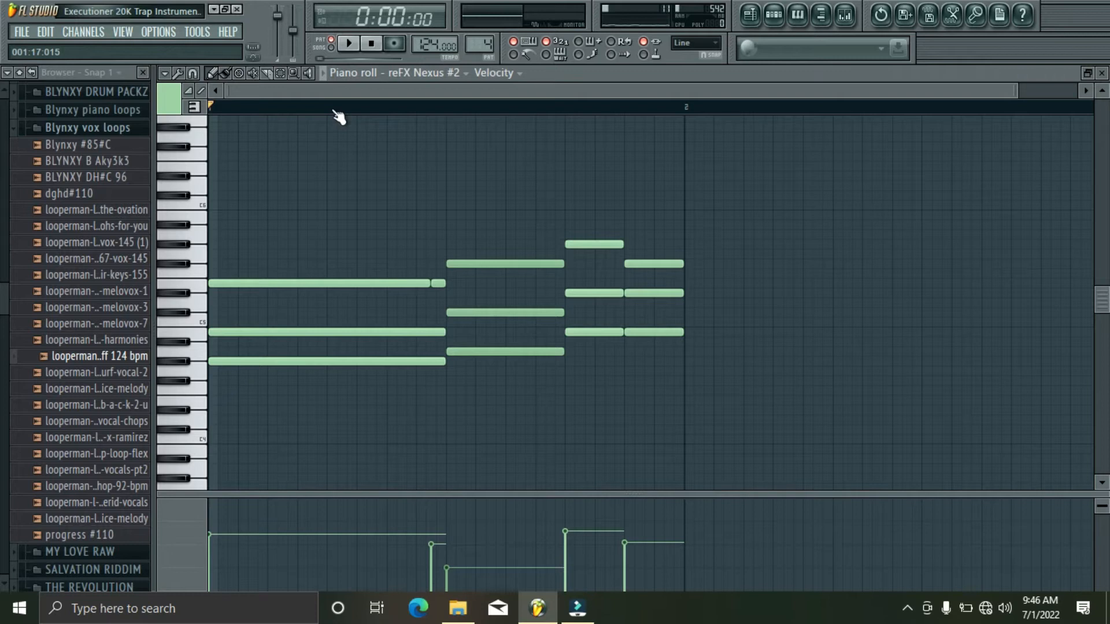
{"action": "key", "text": "space"}
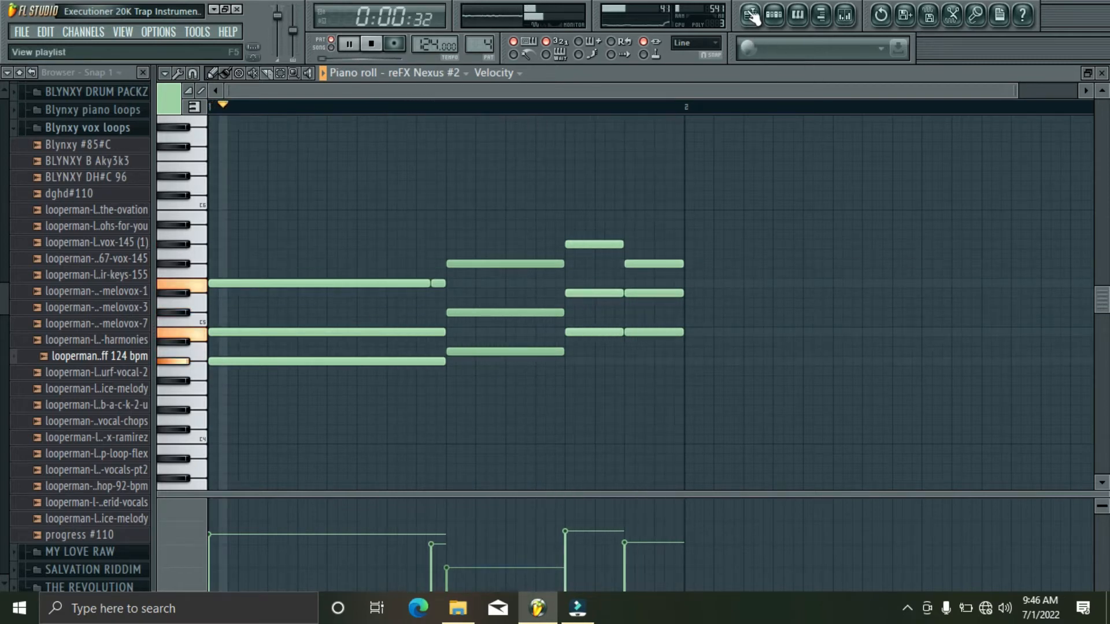
{"action": "key", "text": "space"}
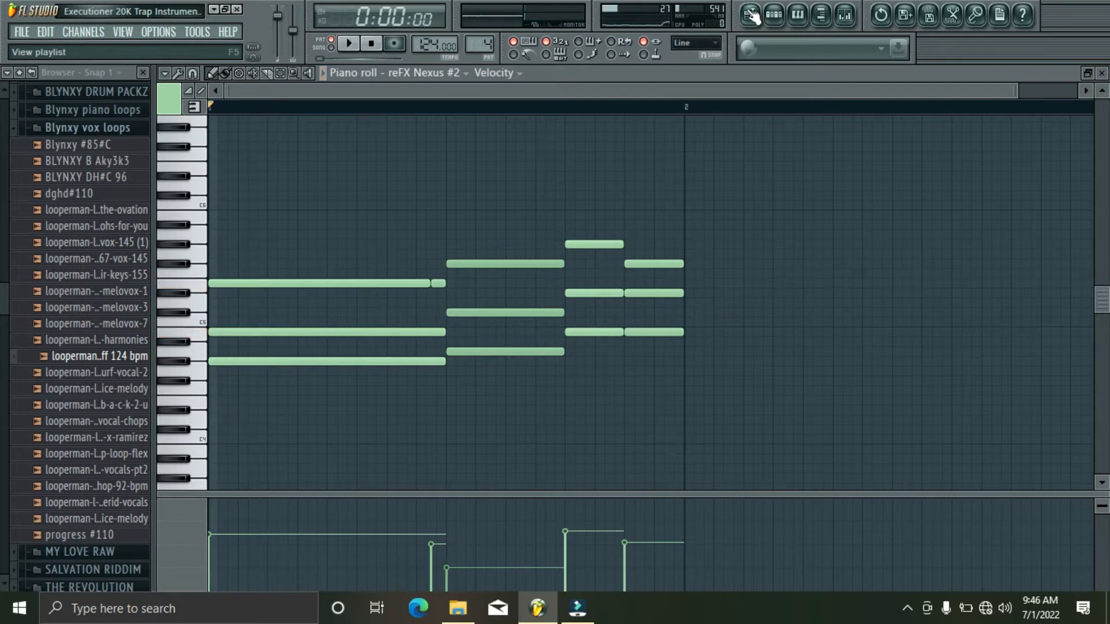
Step: Place the gp pattern on Track 9 at bar 157, above the drums clip, and play the arrangement from there
{"action": "left_click", "coordinate": [751, 15]}
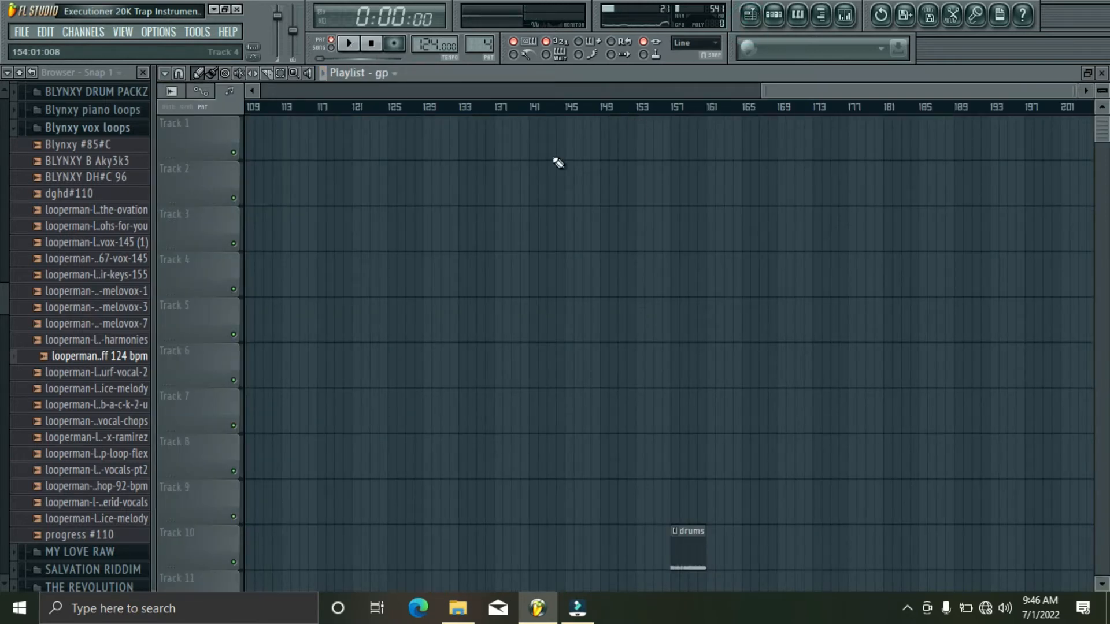
{"action": "left_click", "coordinate": [675, 504]}
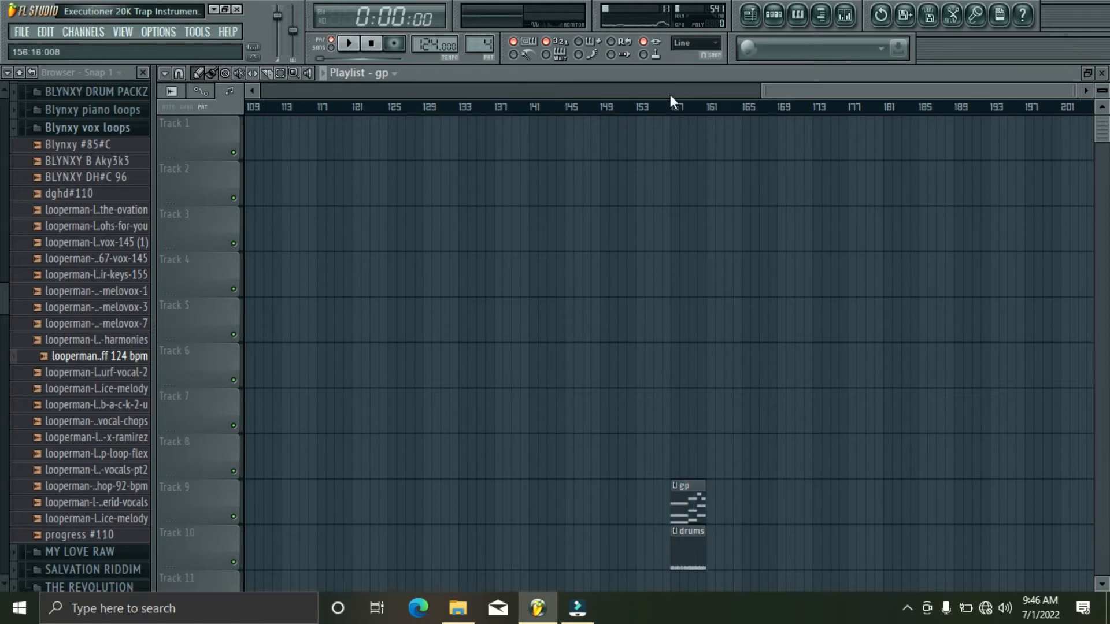
{"action": "left_click", "coordinate": [676, 109]}
{"action": "key", "text": "space"}
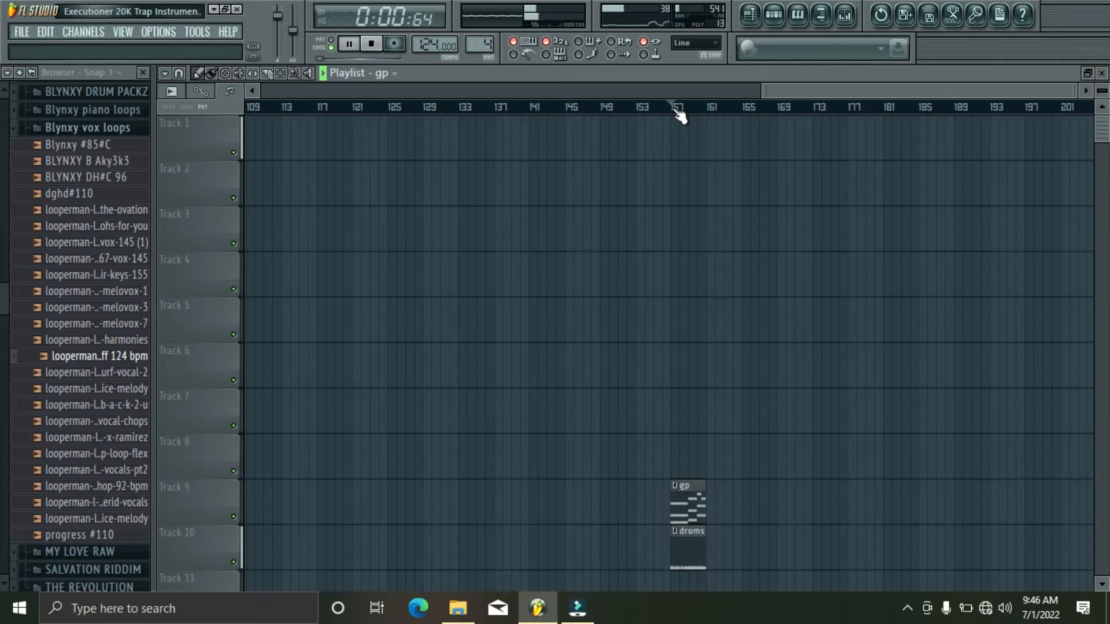
{"action": "key", "text": "space"}
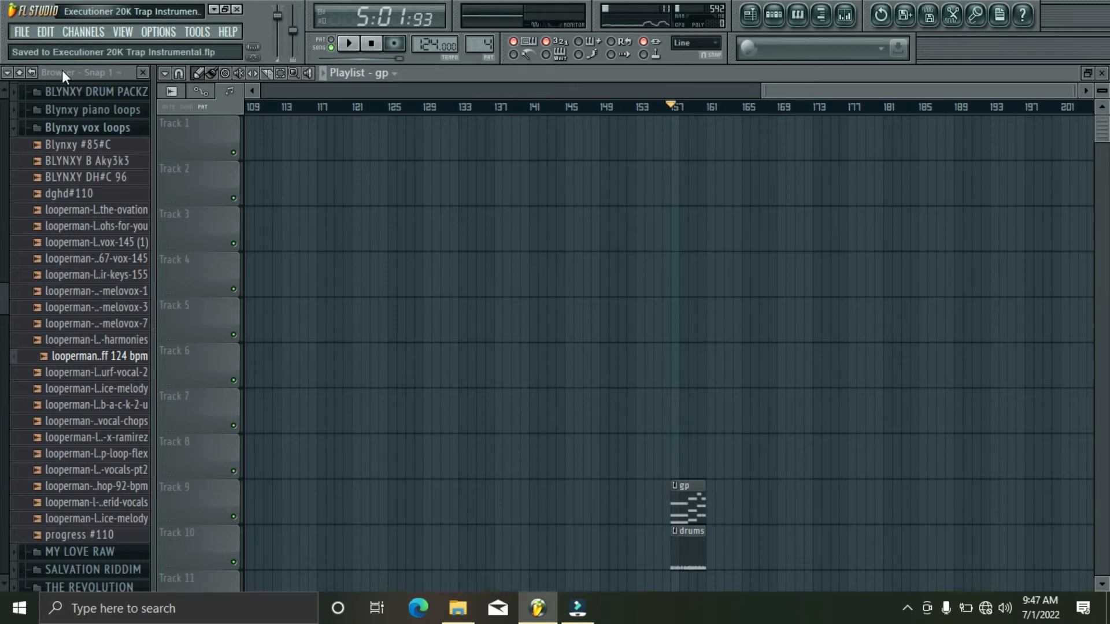
Step: Switch to the choir pads pattern, play it in pattern mode and show all its Choir Ahh (9) notes in the piano roll
{"action": "left_click", "coordinate": [773, 15]}
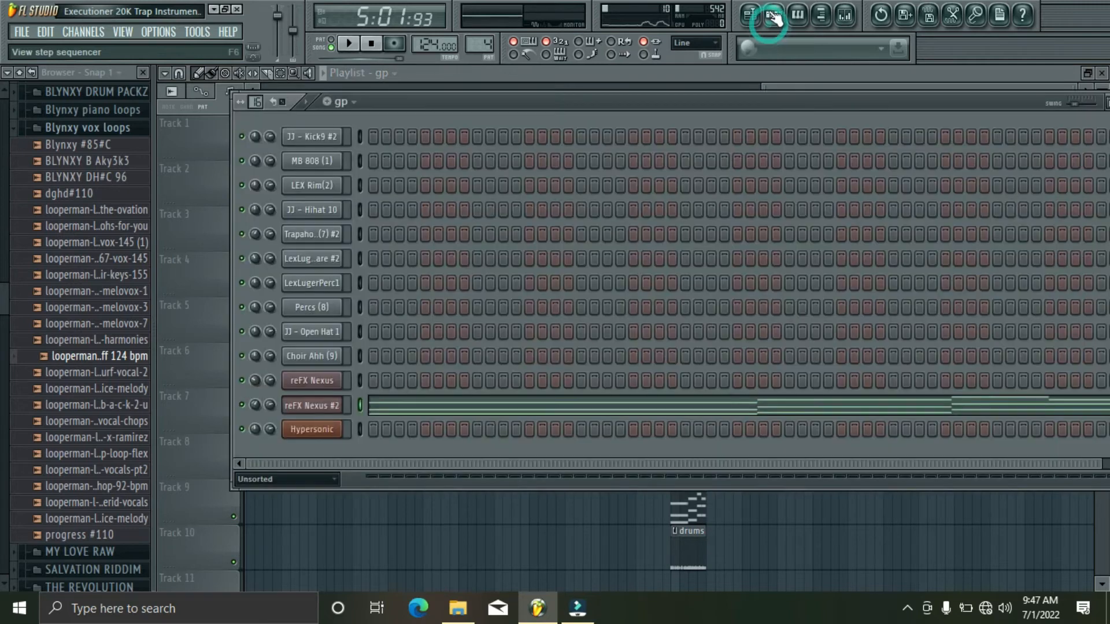
{"action": "left_click", "coordinate": [353, 103]}
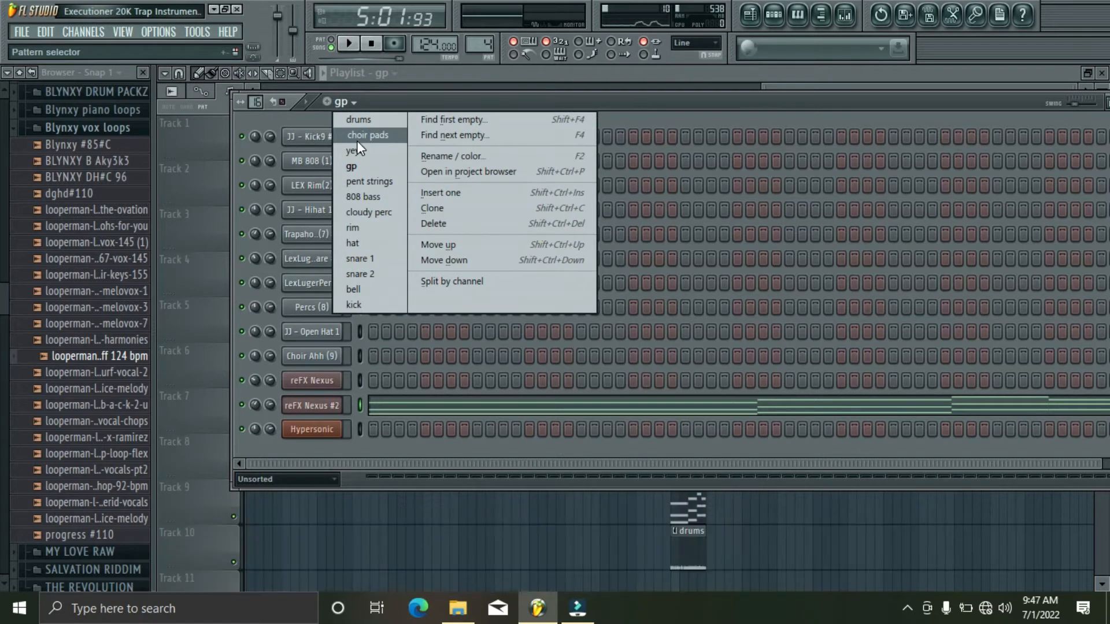
{"action": "left_click", "coordinate": [356, 140]}
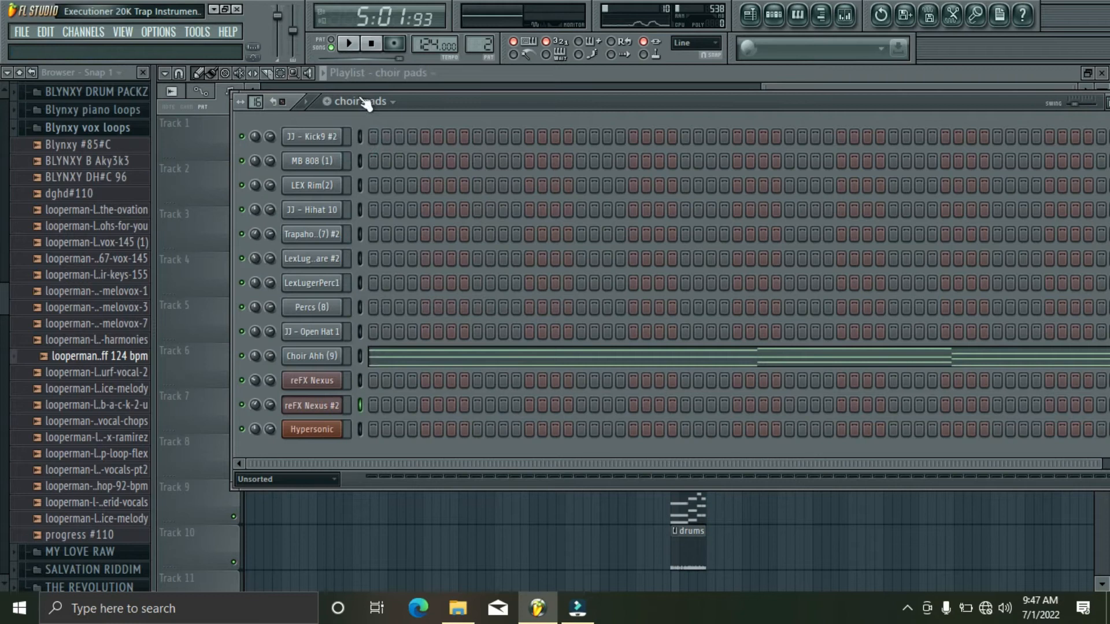
{"action": "left_click", "coordinate": [332, 47]}
{"action": "key", "text": "space"}
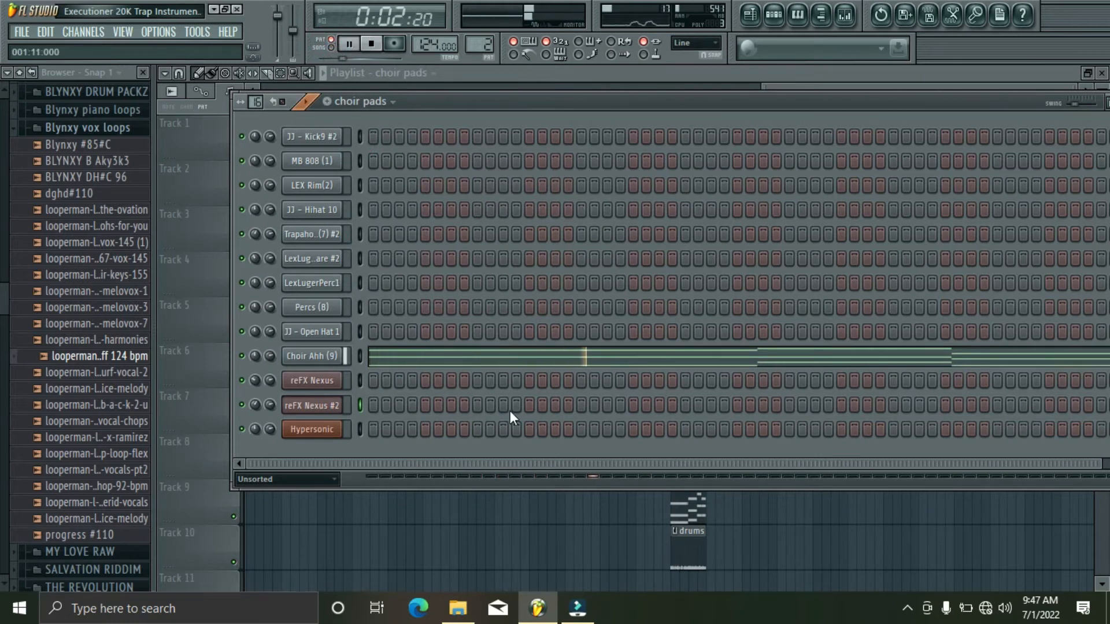
{"action": "left_click", "coordinate": [382, 359]}
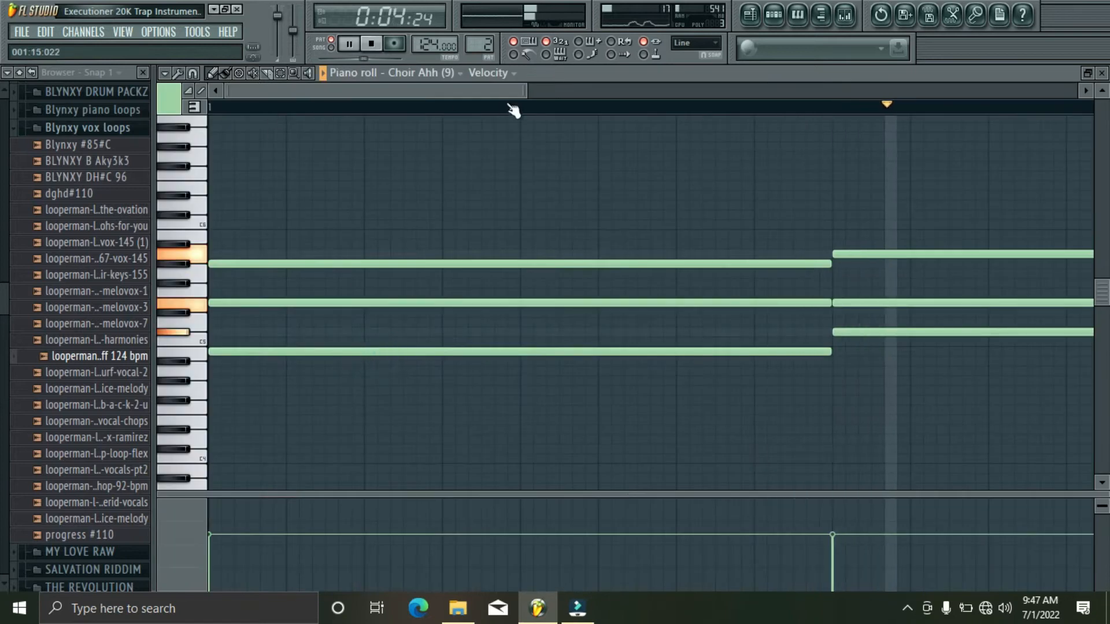
{"action": "left_click_drag", "start_coordinate": [527, 89], "coordinate": [878, 92]}
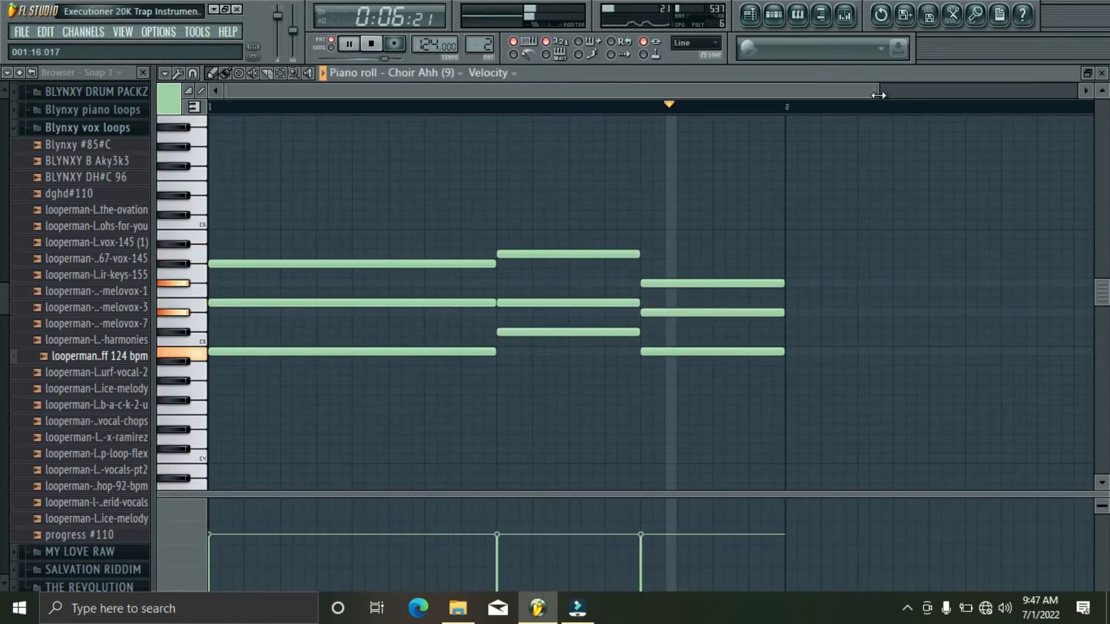
{"action": "key", "text": "space"}
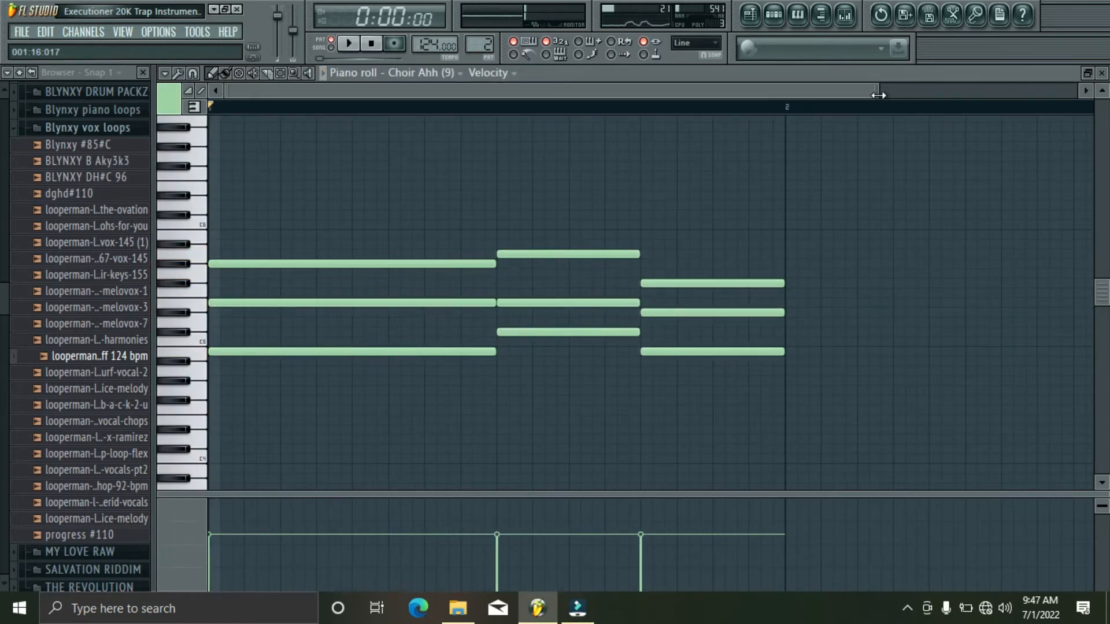
Step: Place the choir pads pattern on Track 8 at bar 157, play it with the clips below, and save the project
{"action": "left_click", "coordinate": [749, 14]}
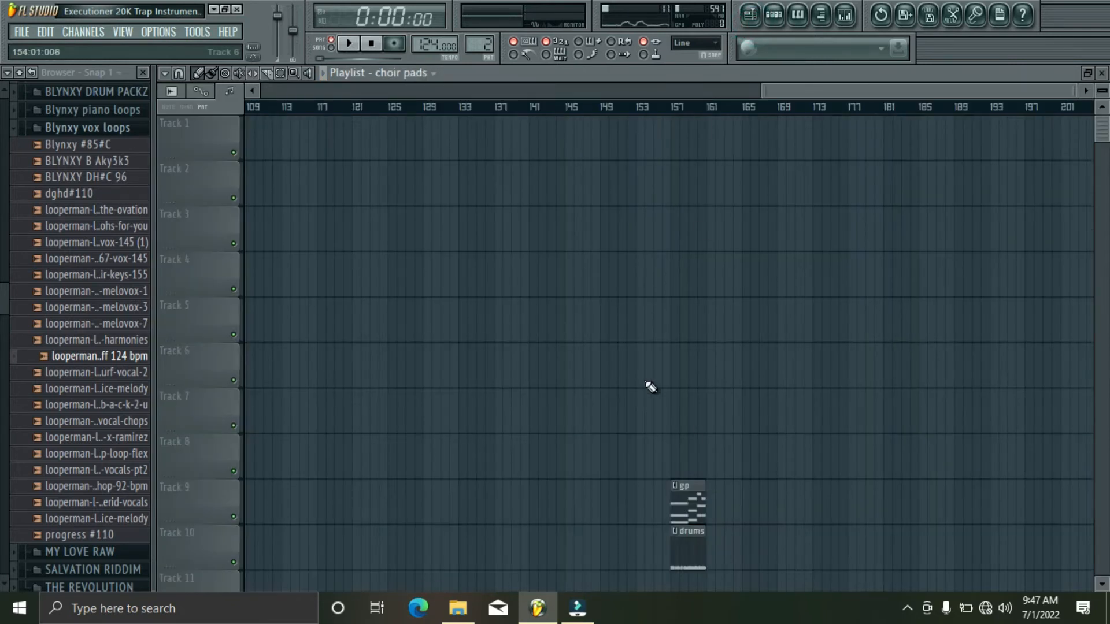
{"action": "left_click", "coordinate": [676, 458]}
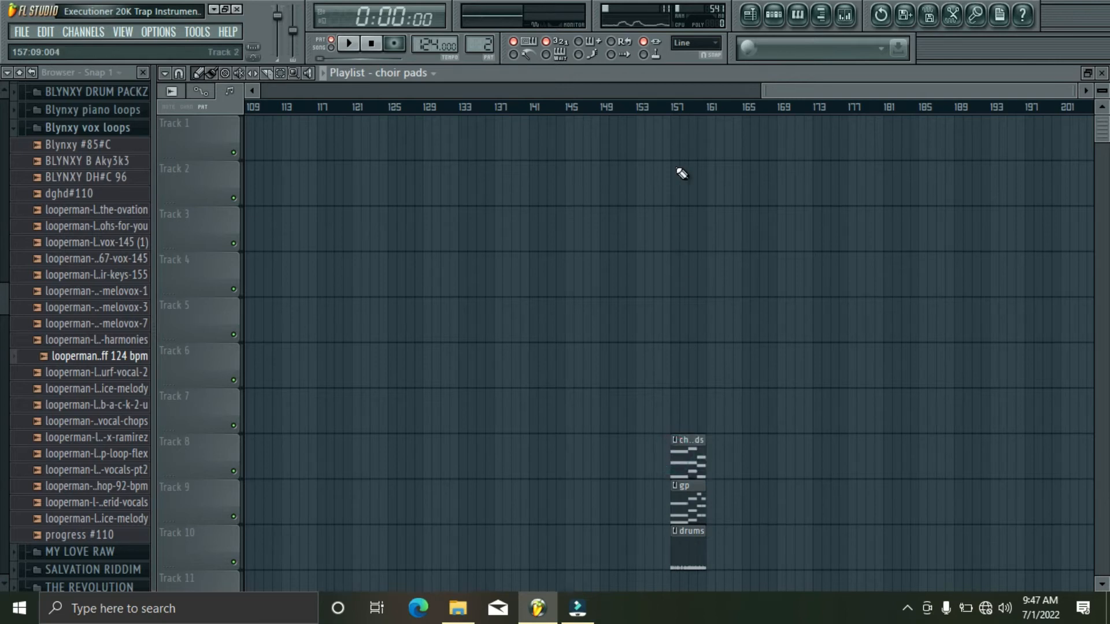
{"action": "left_click", "coordinate": [677, 108]}
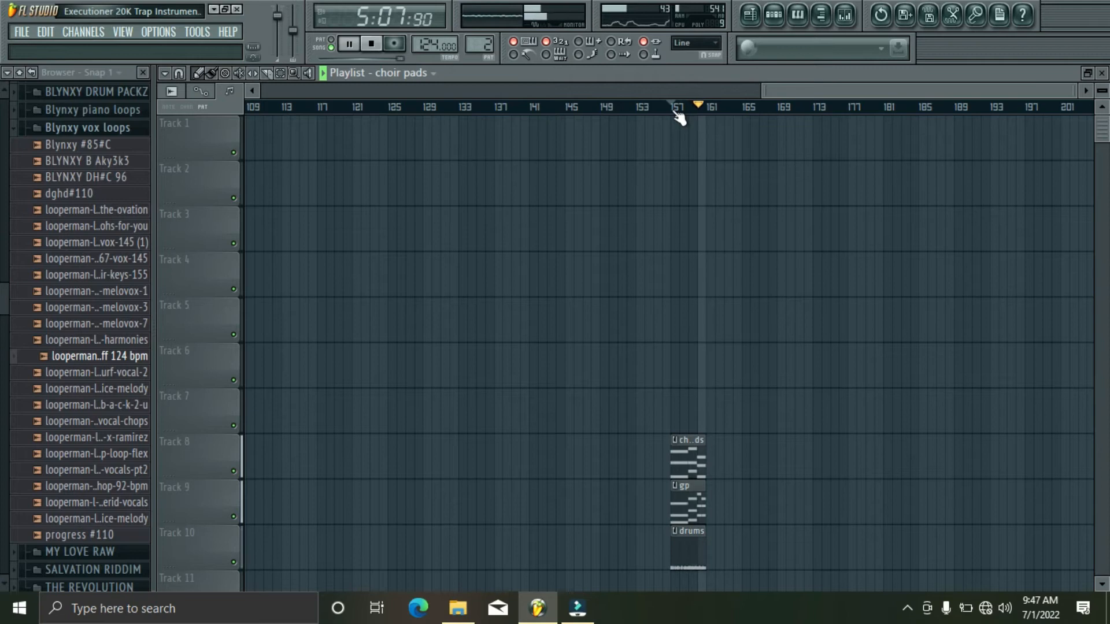
{"action": "key", "text": "space"}
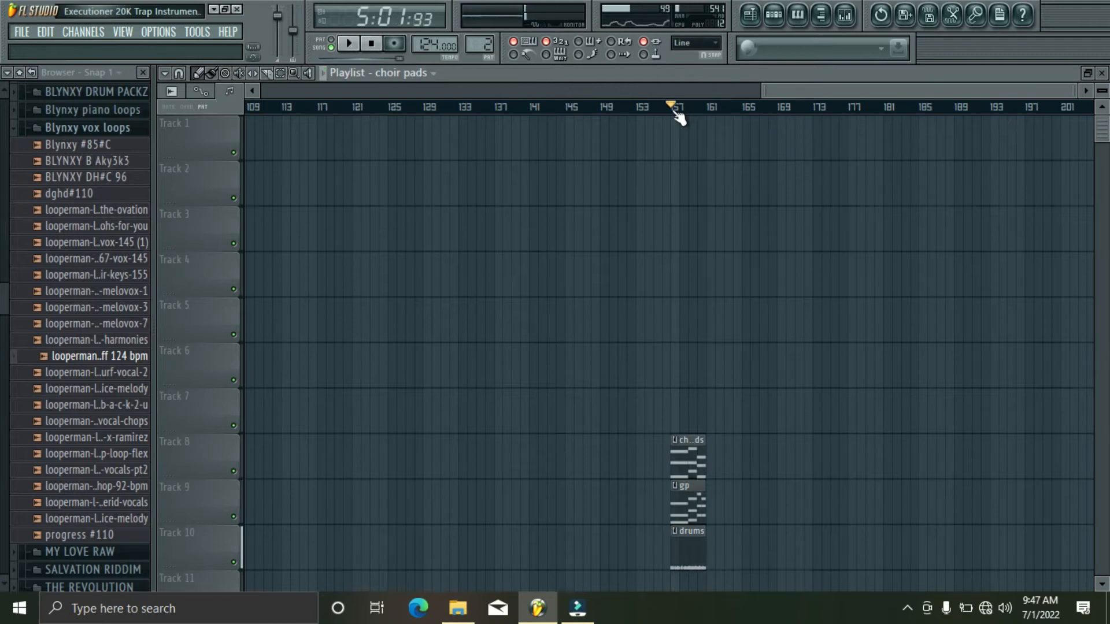
{"action": "key", "text": "ctrl+s"}
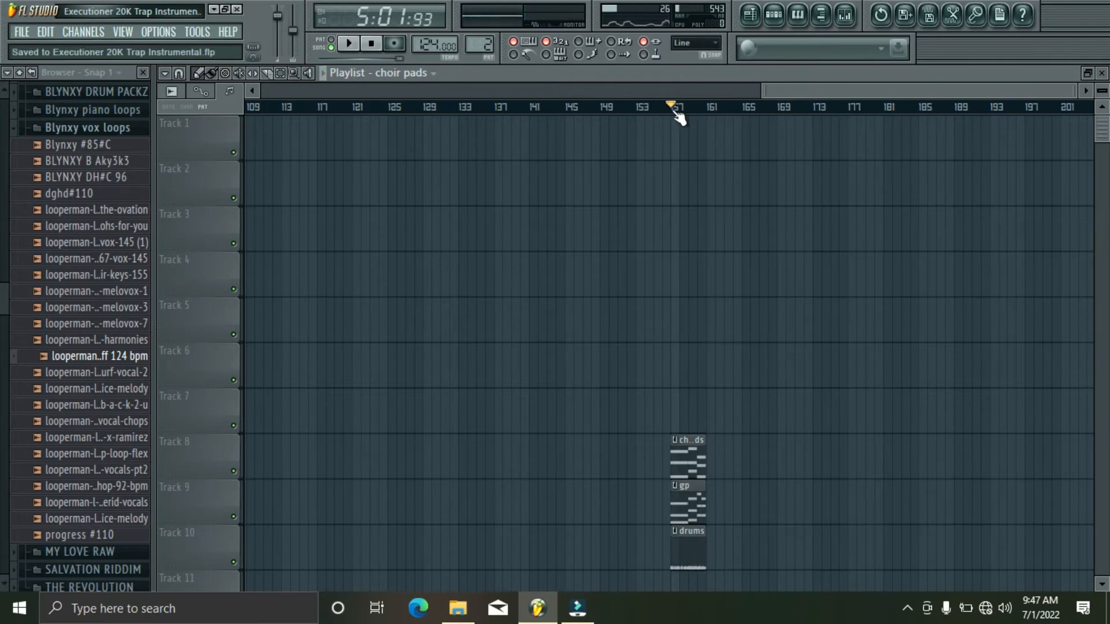
Step: Switch to the yeyi pattern and play it in pattern mode with its reFX Nexus notes shown in the piano roll
{"action": "left_click", "coordinate": [779, 20]}
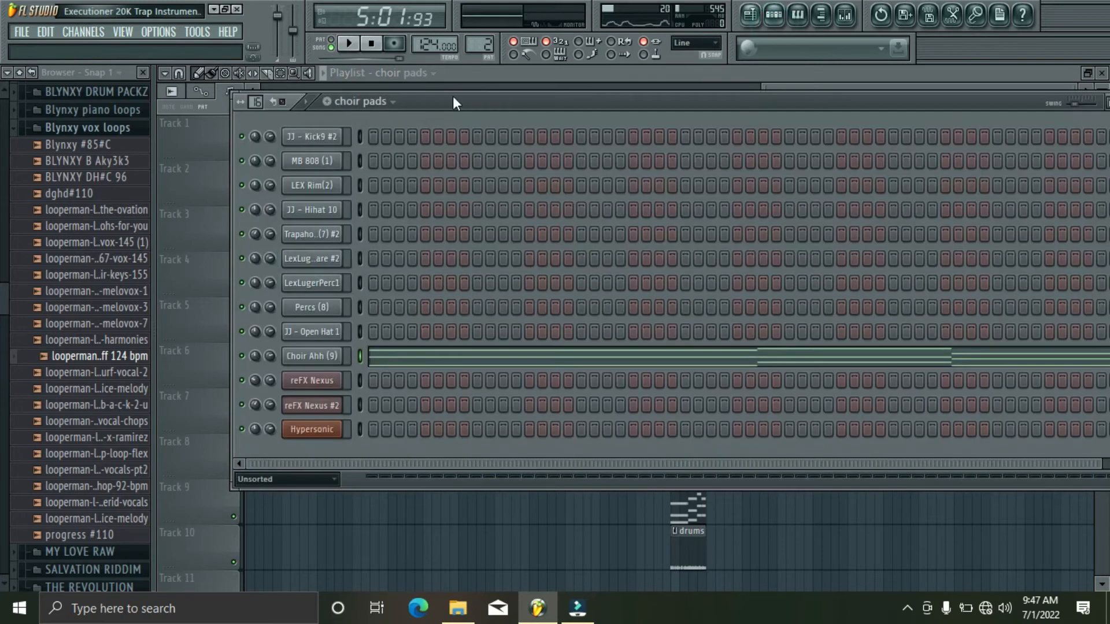
{"action": "left_click", "coordinate": [396, 103]}
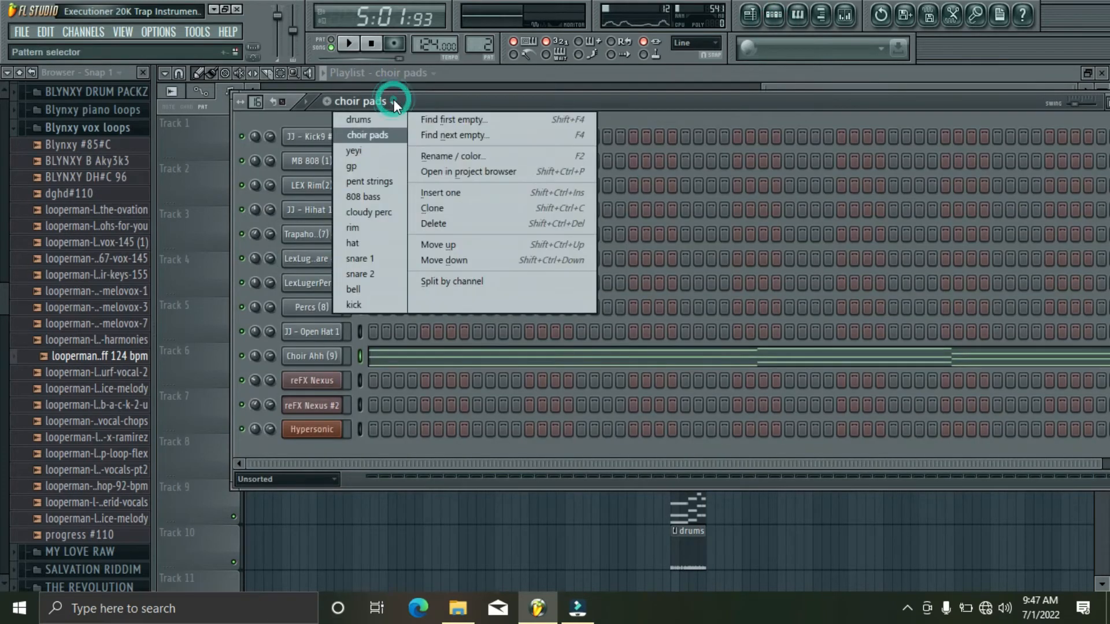
{"action": "left_click", "coordinate": [364, 153]}
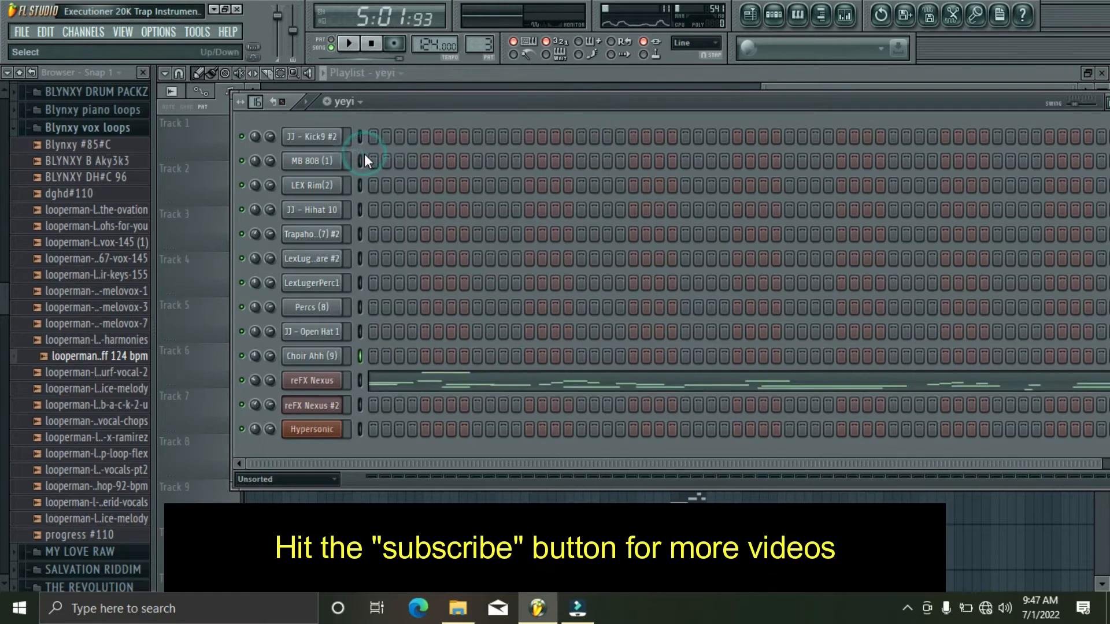
{"action": "left_click", "coordinate": [330, 43]}
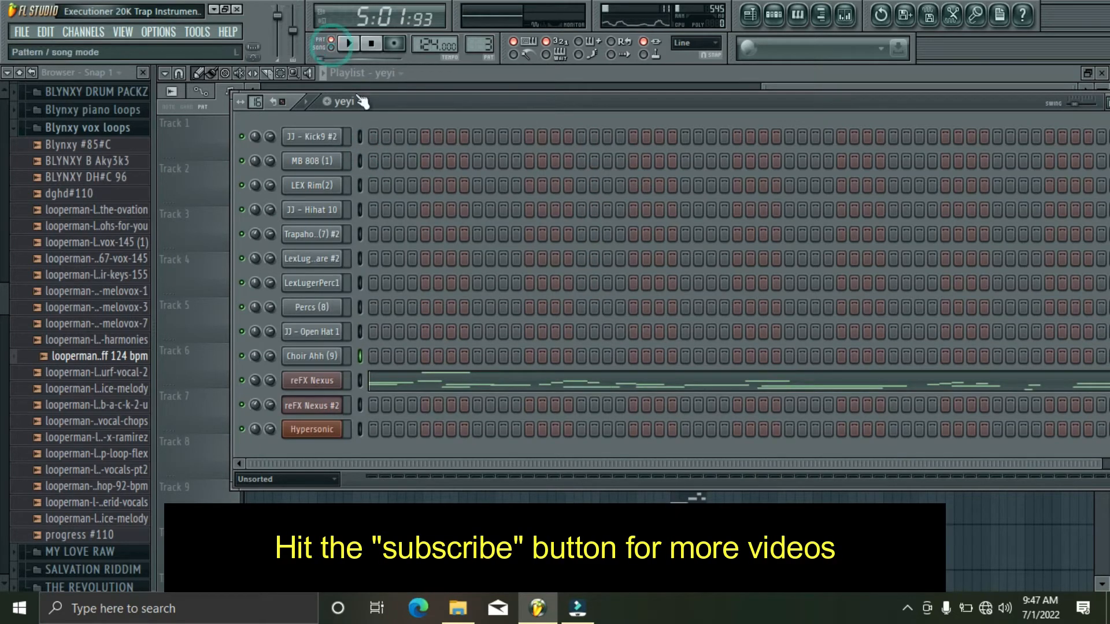
{"action": "left_click", "coordinate": [409, 382]}
{"action": "key", "text": "space"}
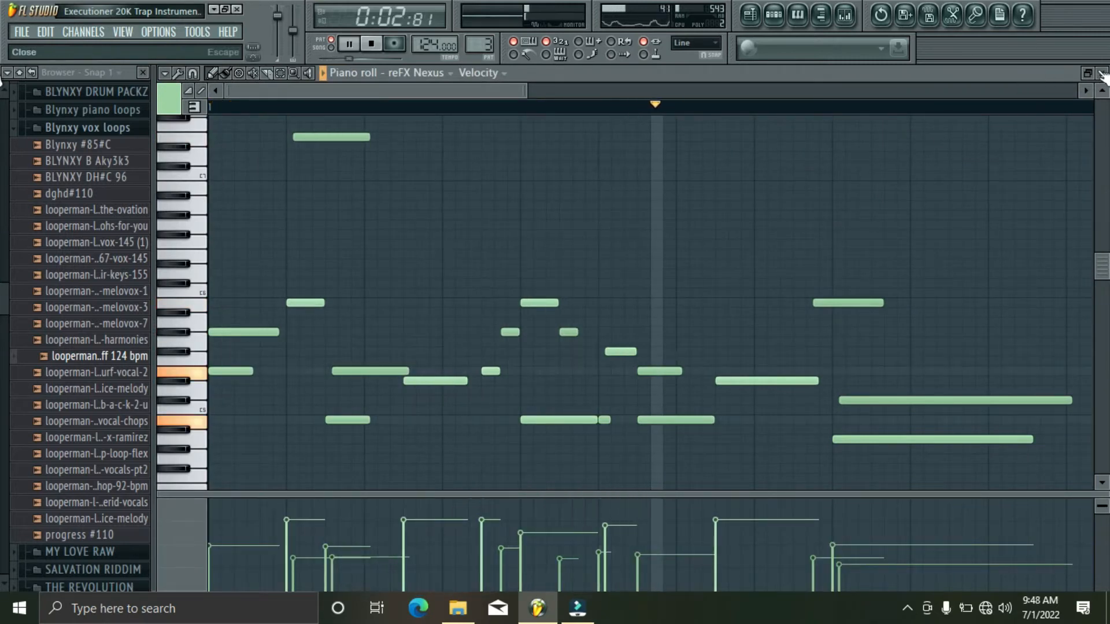
Step: Inspect the Nexus preset used by the reFX Nexus channel while the yeyi pattern plays
{"action": "left_click", "coordinate": [1101, 75]}
{"action": "left_click", "coordinate": [323, 384]}
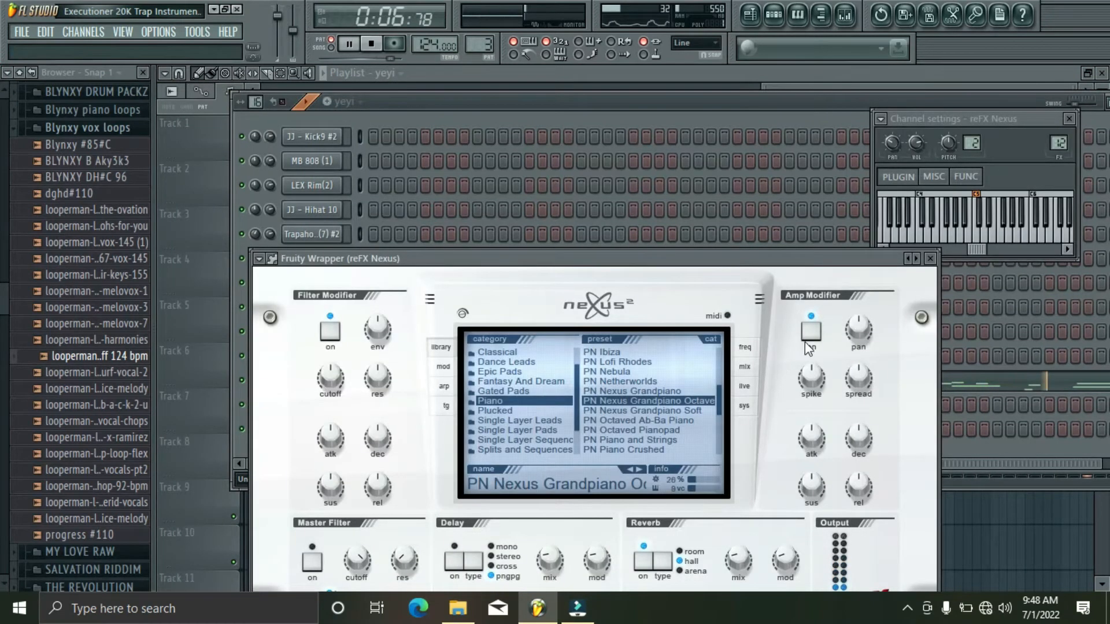
{"action": "left_click", "coordinate": [931, 259]}
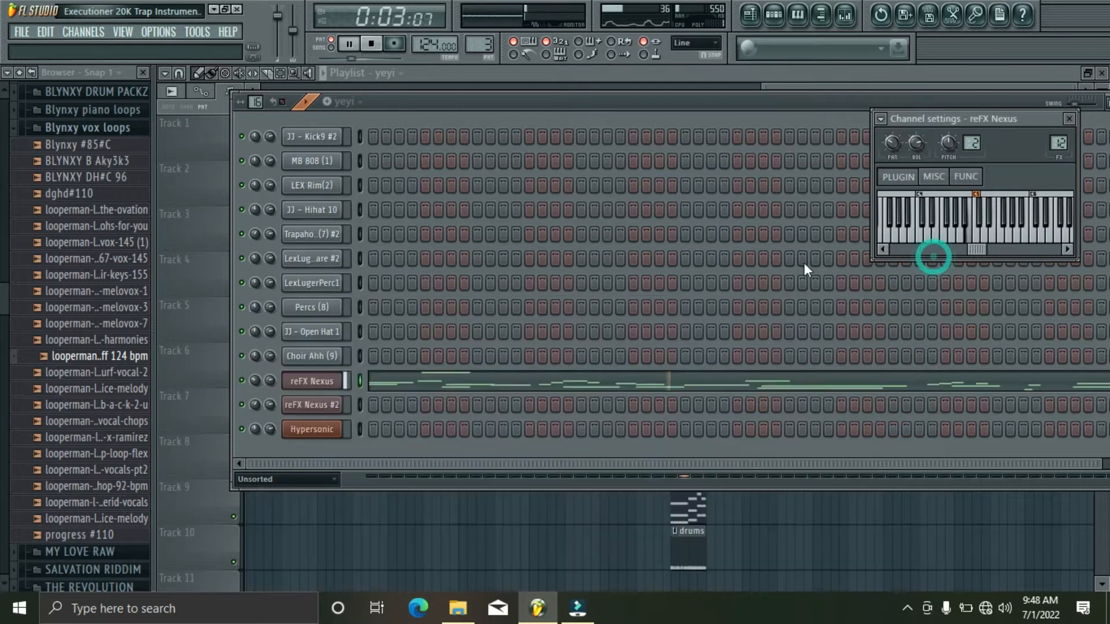
Step: Review the whole yeyi melody in the reFX Nexus piano roll, stop playback and close the note editor
{"action": "left_click", "coordinate": [590, 382]}
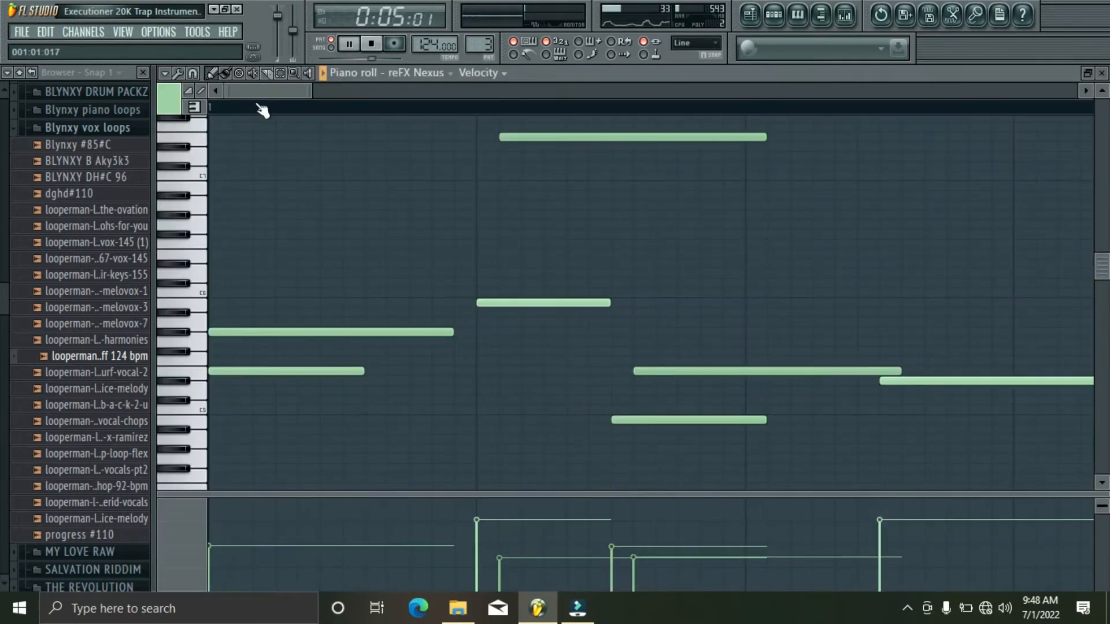
{"action": "left_click_drag", "start_coordinate": [312, 90], "coordinate": [897, 14]}
{"action": "key", "text": "space"}
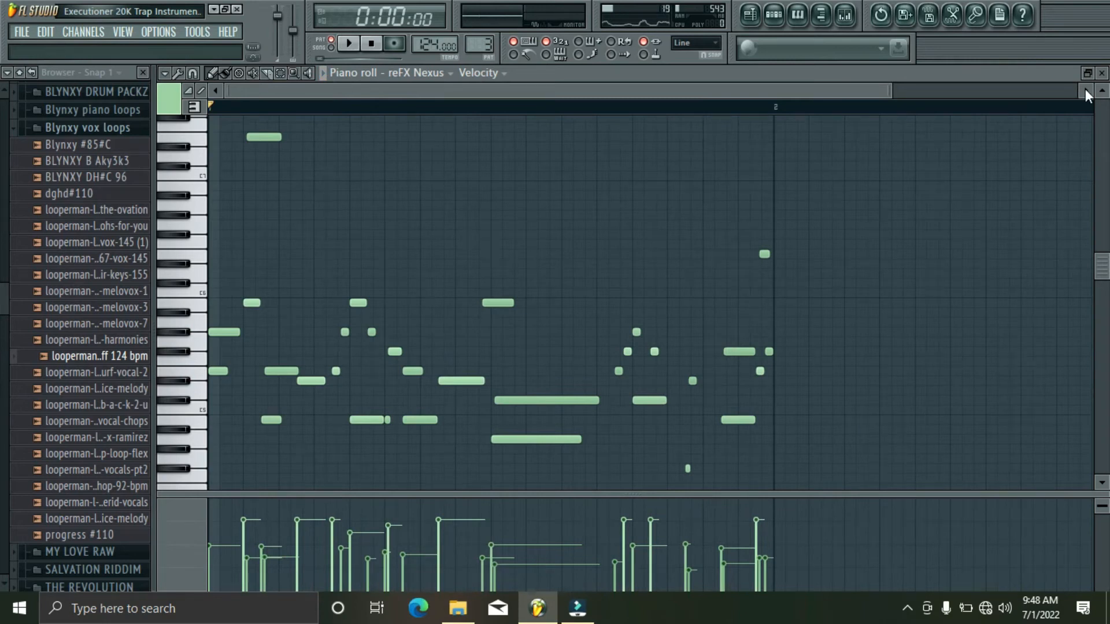
{"action": "left_click", "coordinate": [1103, 76]}
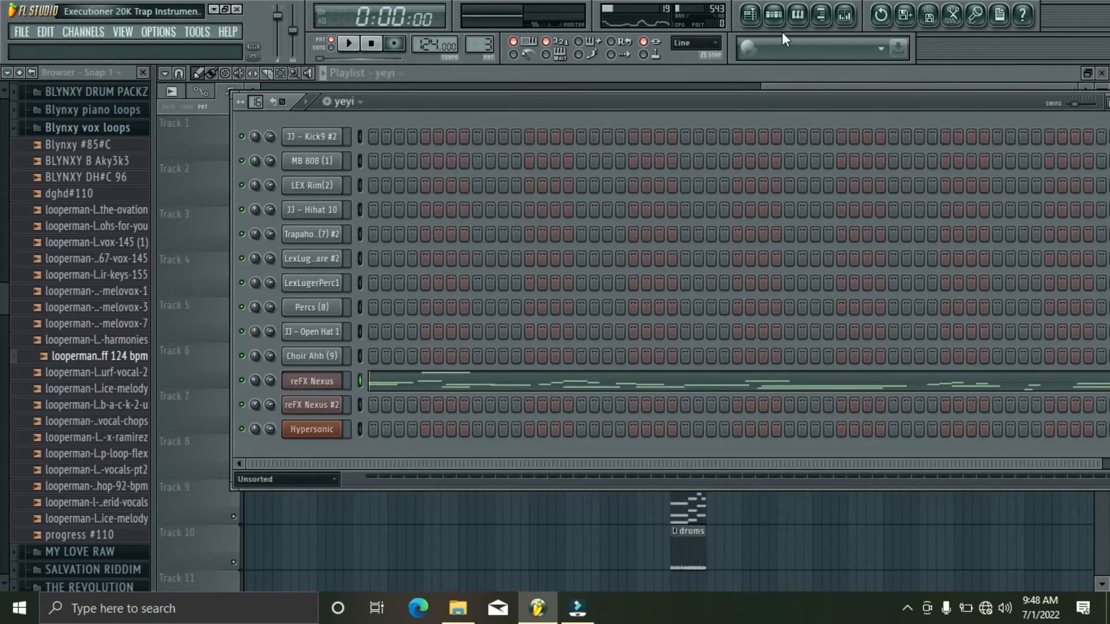
Step: Place the yeyi pattern on Track 7 at bar 157, play it with the clips below in song mode, and save the project
{"action": "left_click", "coordinate": [758, 18]}
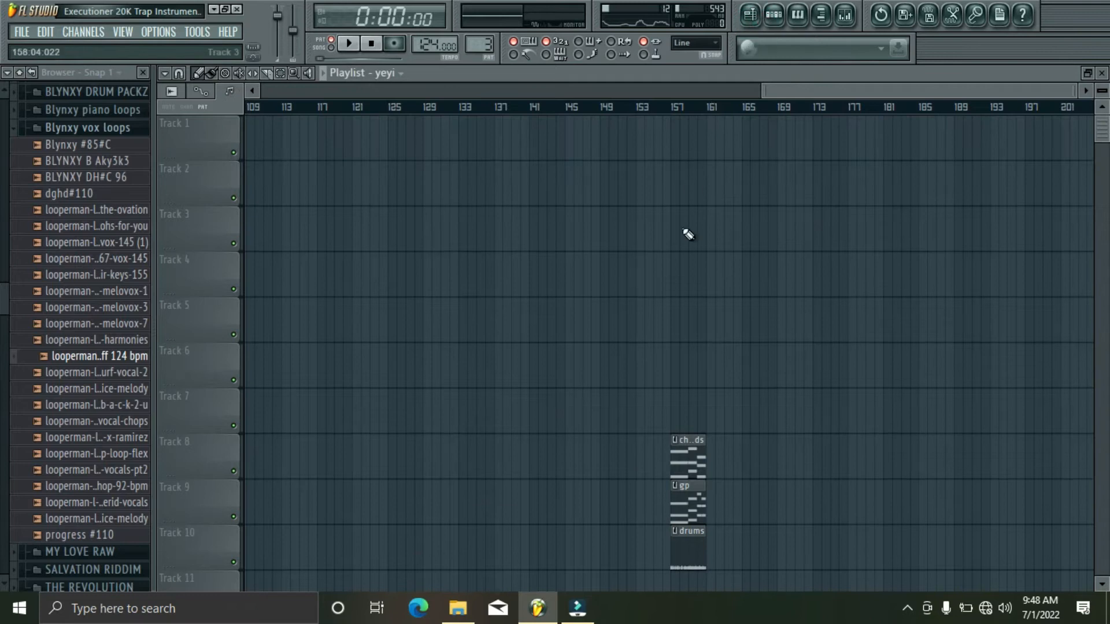
{"action": "left_click", "coordinate": [678, 412]}
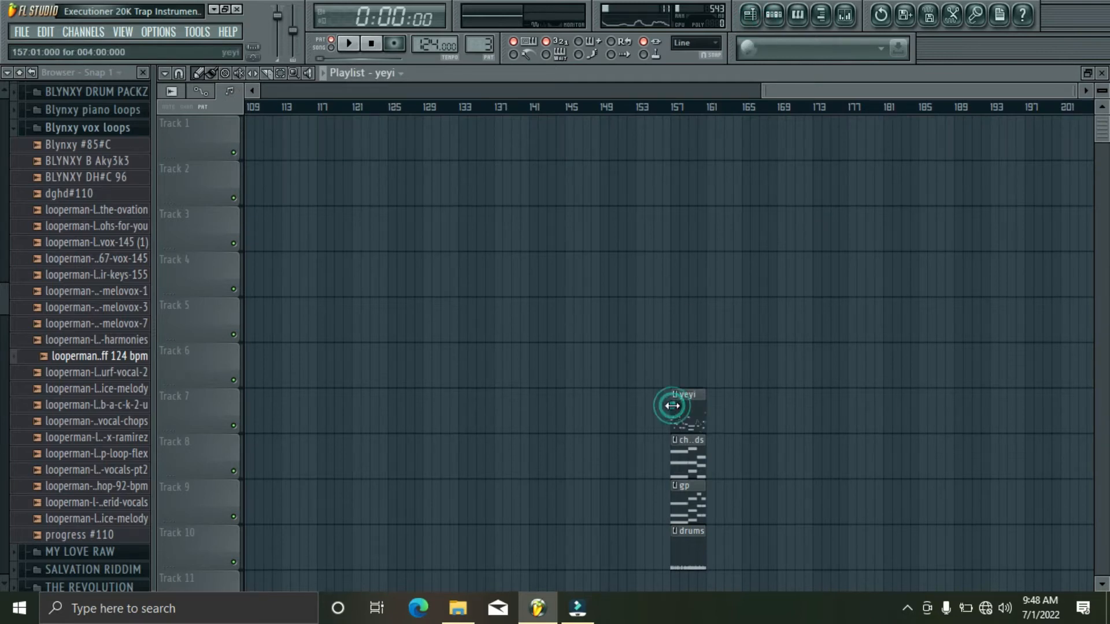
{"action": "left_click", "coordinate": [678, 110]}
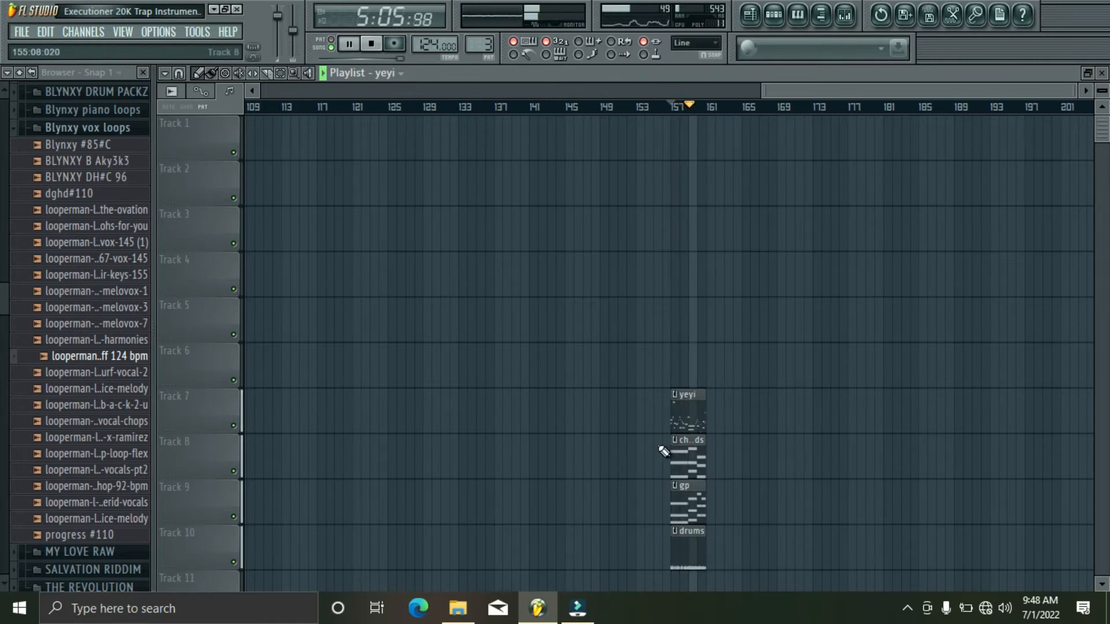
{"action": "key", "text": "ctrl+s"}
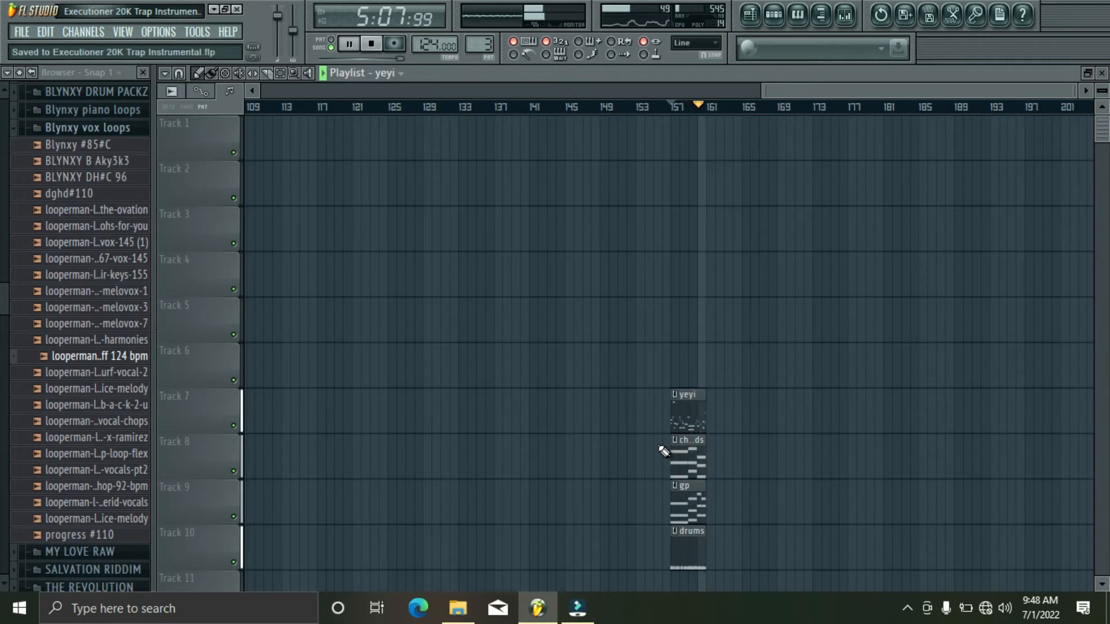
{"action": "key", "text": "space"}
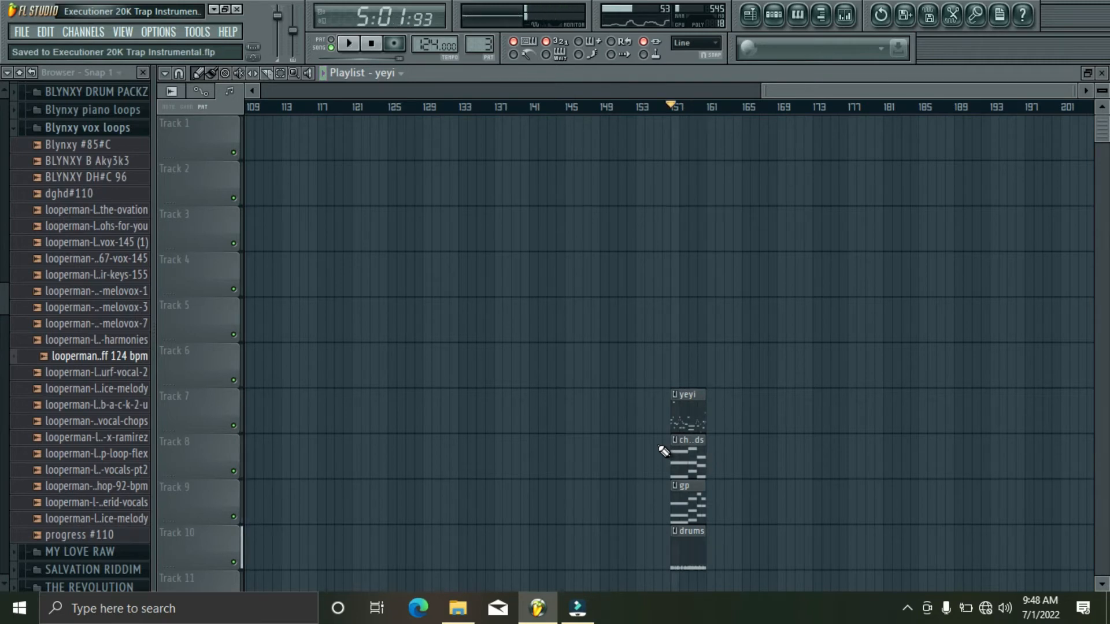
Step: Switch to the pent strings pattern and play it in pattern mode while reviewing all its Hypersonic notes in the piano roll
{"action": "left_click", "coordinate": [774, 16]}
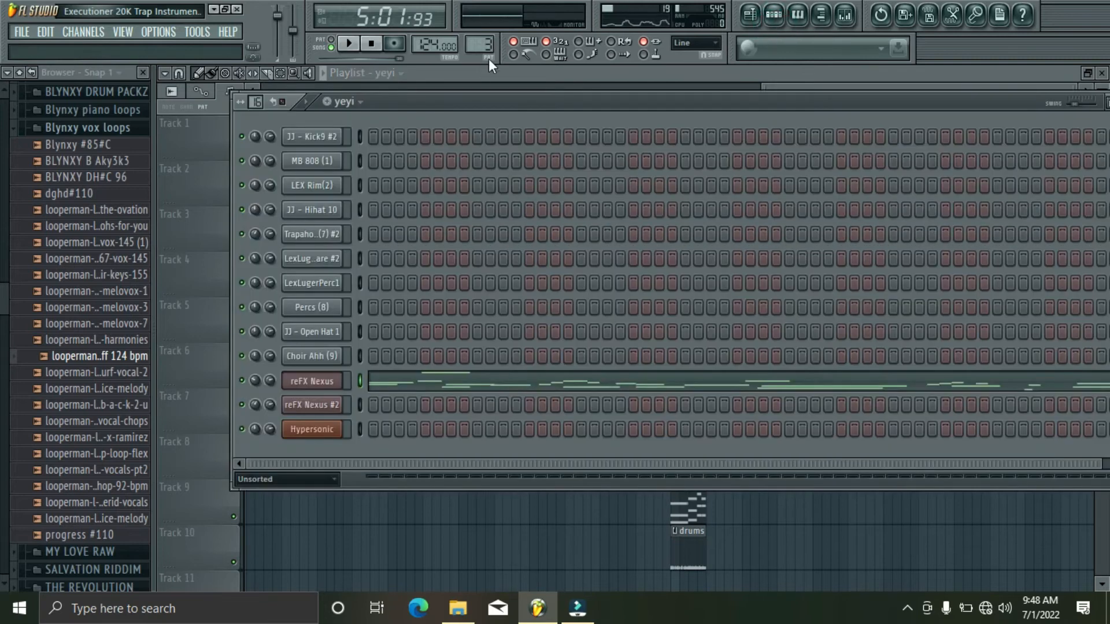
{"action": "left_click", "coordinate": [362, 104]}
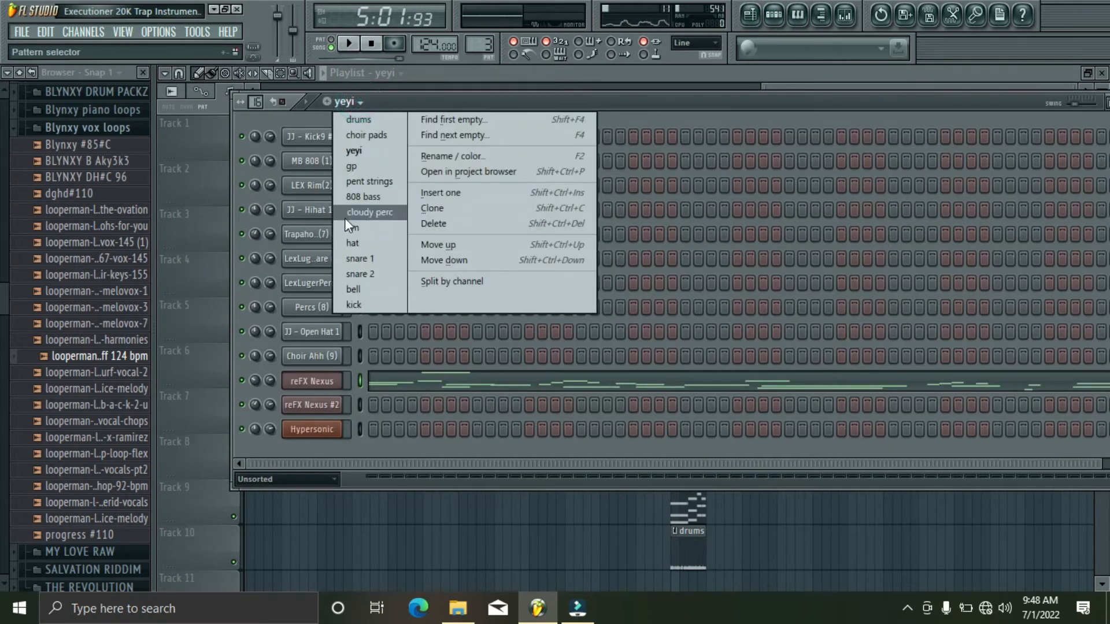
{"action": "left_click", "coordinate": [355, 184]}
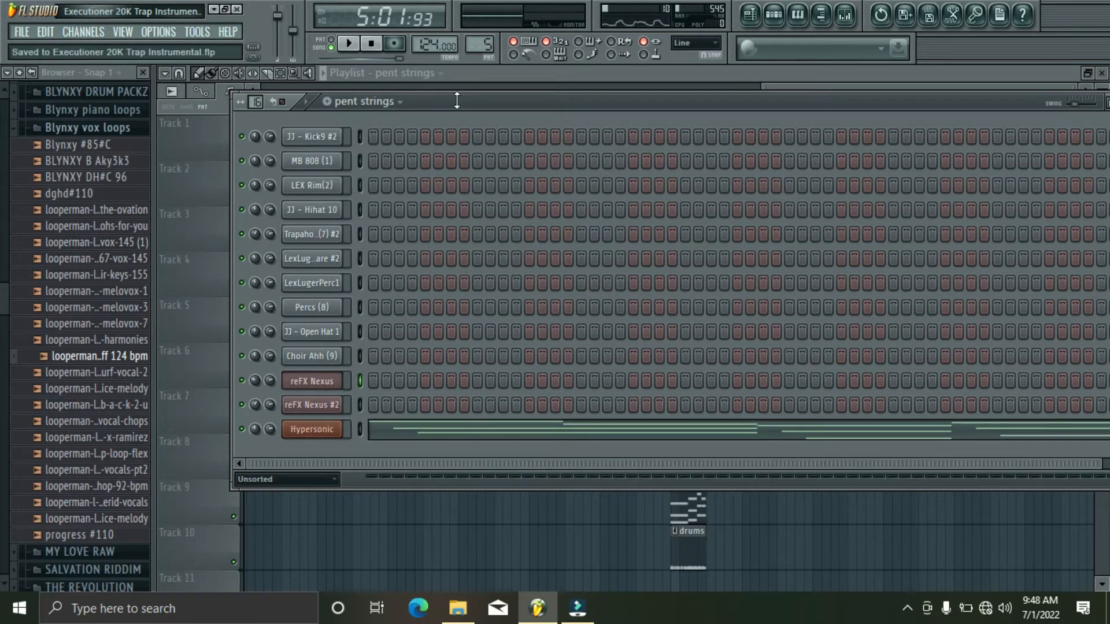
{"action": "left_click", "coordinate": [439, 354]}
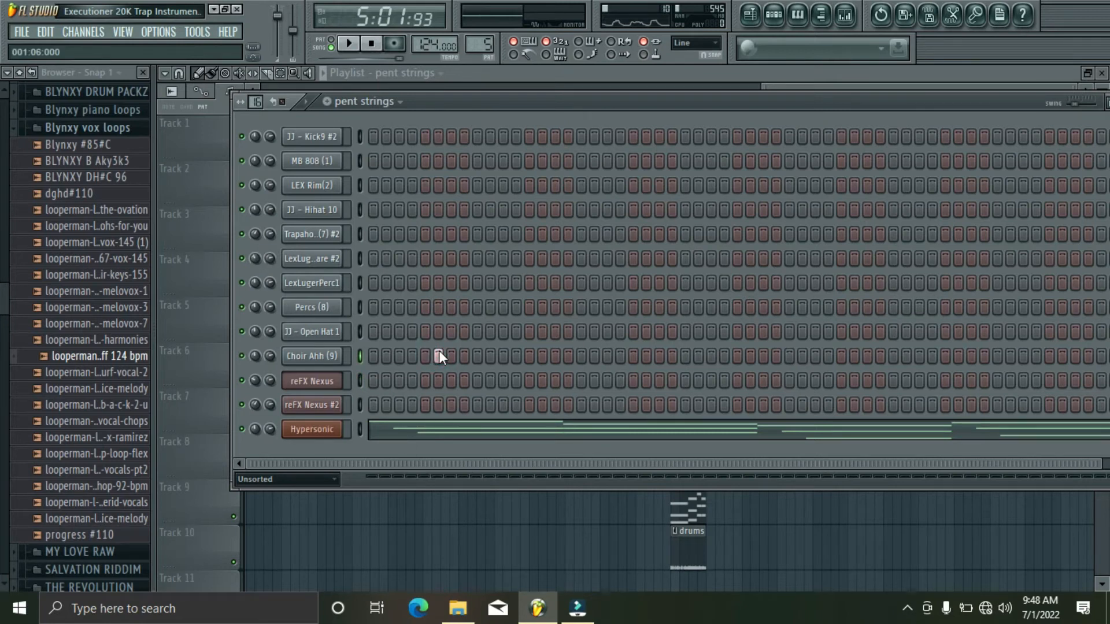
{"action": "left_click", "coordinate": [377, 429]}
{"action": "left_click", "coordinate": [331, 47]}
{"action": "key", "text": "space"}
{"action": "left_click_drag", "start_coordinate": [310, 94], "coordinate": [1045, 72]}
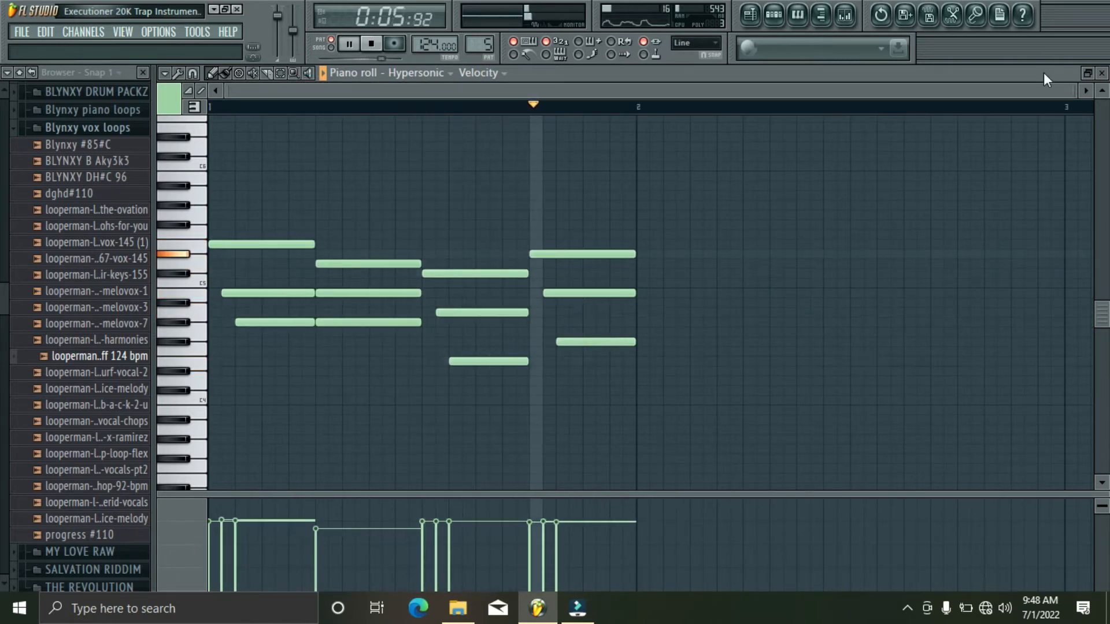
{"action": "left_click", "coordinate": [1101, 73]}
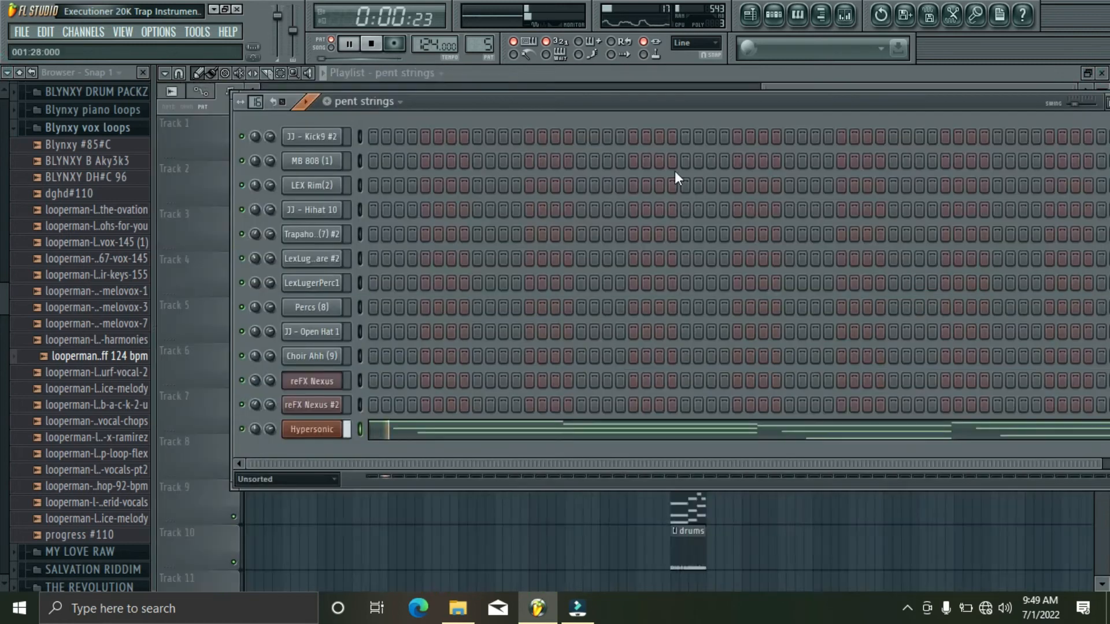
Step: Inspect the patch loaded in the Hypersonic channel during playback, close the plugin and save the project
{"action": "left_click", "coordinate": [328, 435]}
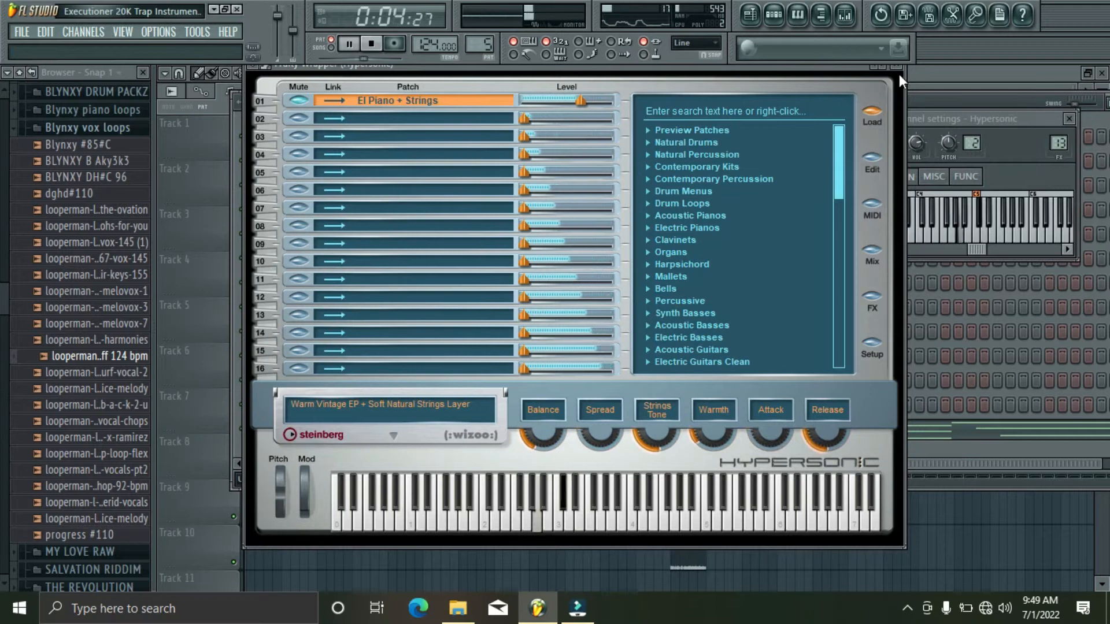
{"action": "left_click", "coordinate": [900, 67]}
{"action": "key", "text": "ctrl+s"}
{"action": "key", "text": "space"}
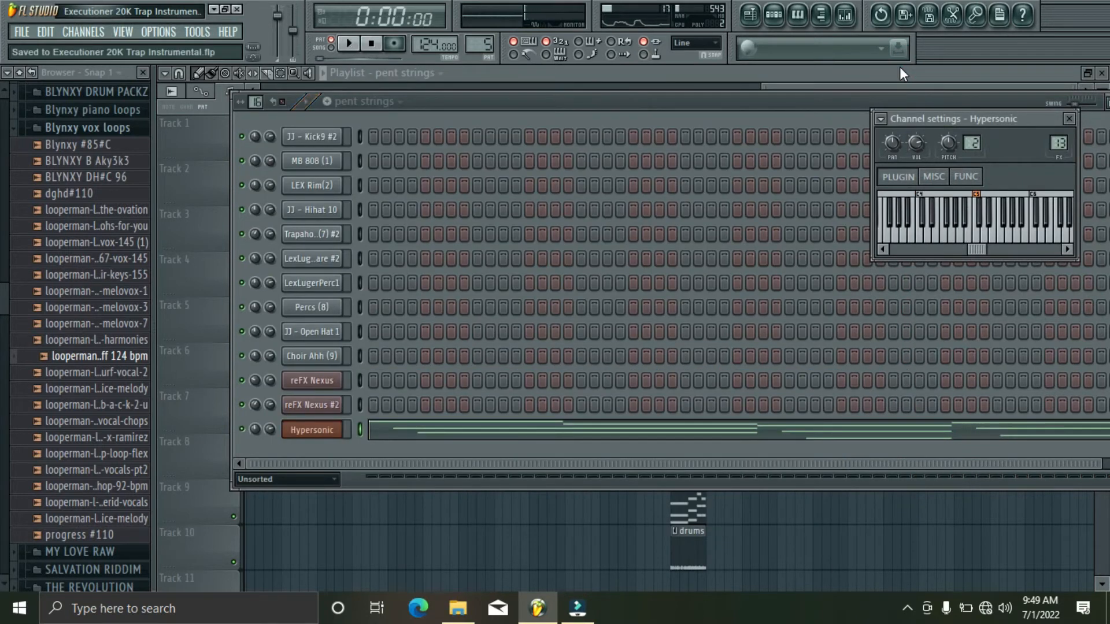
Step: Place the pent strings pattern on Track 6 at bar 157 and play it with the clips below in song mode
{"action": "left_click", "coordinate": [752, 22]}
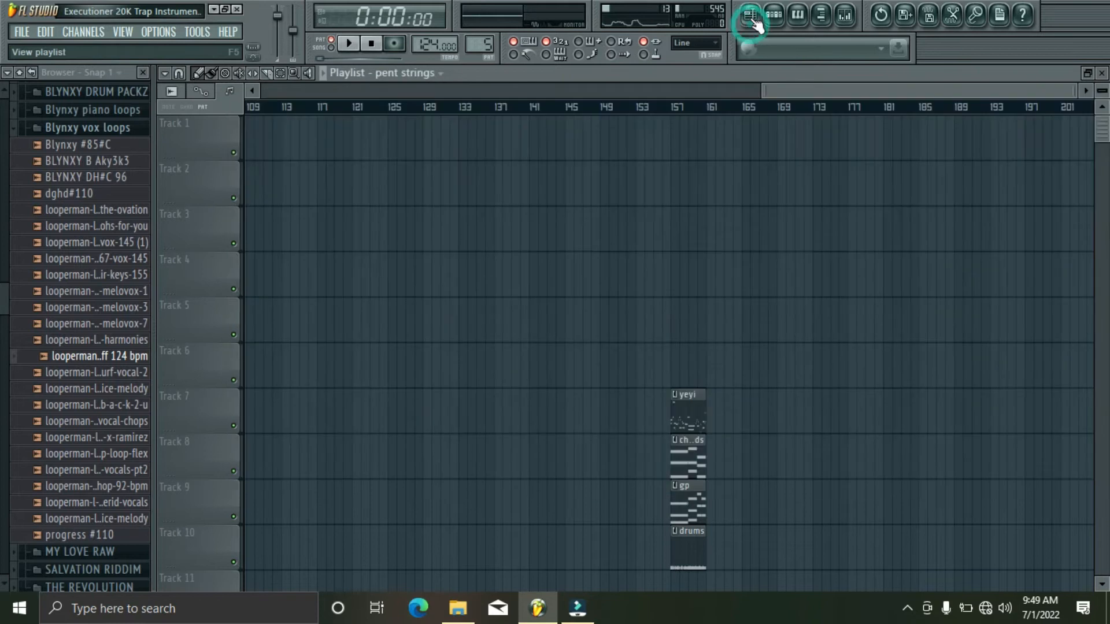
{"action": "left_click", "coordinate": [672, 359]}
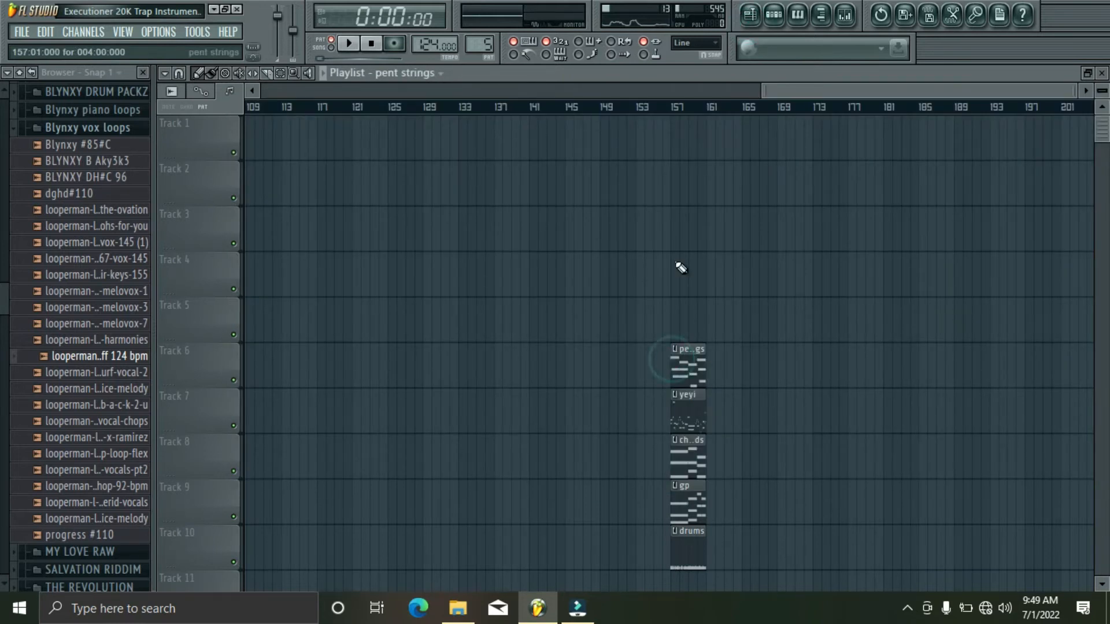
{"action": "left_click", "coordinate": [676, 109]}
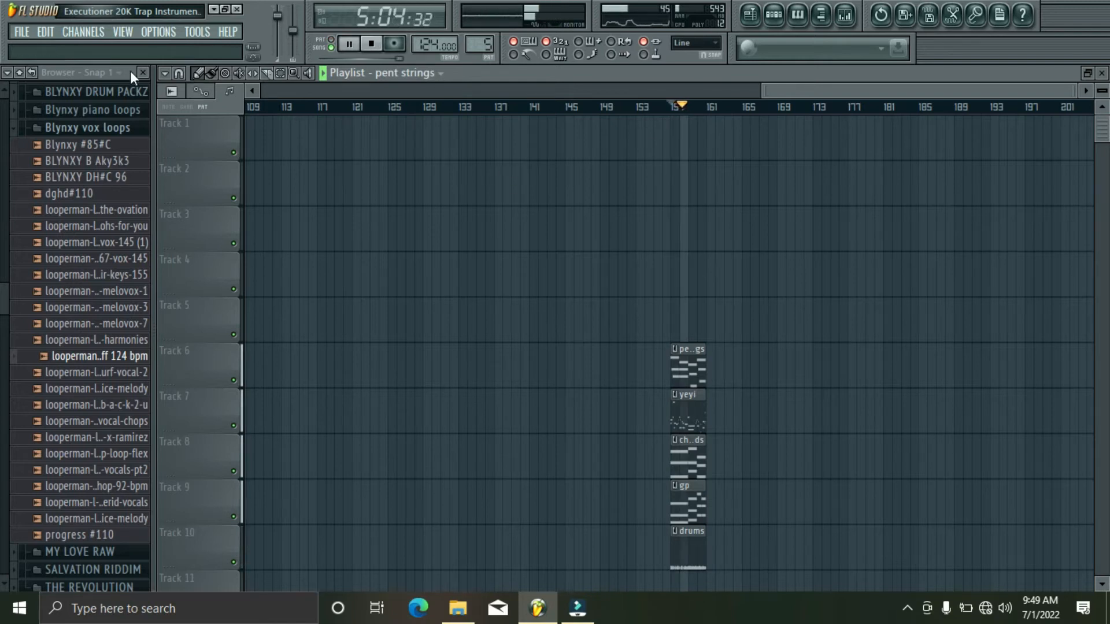
{"action": "key", "text": "space"}
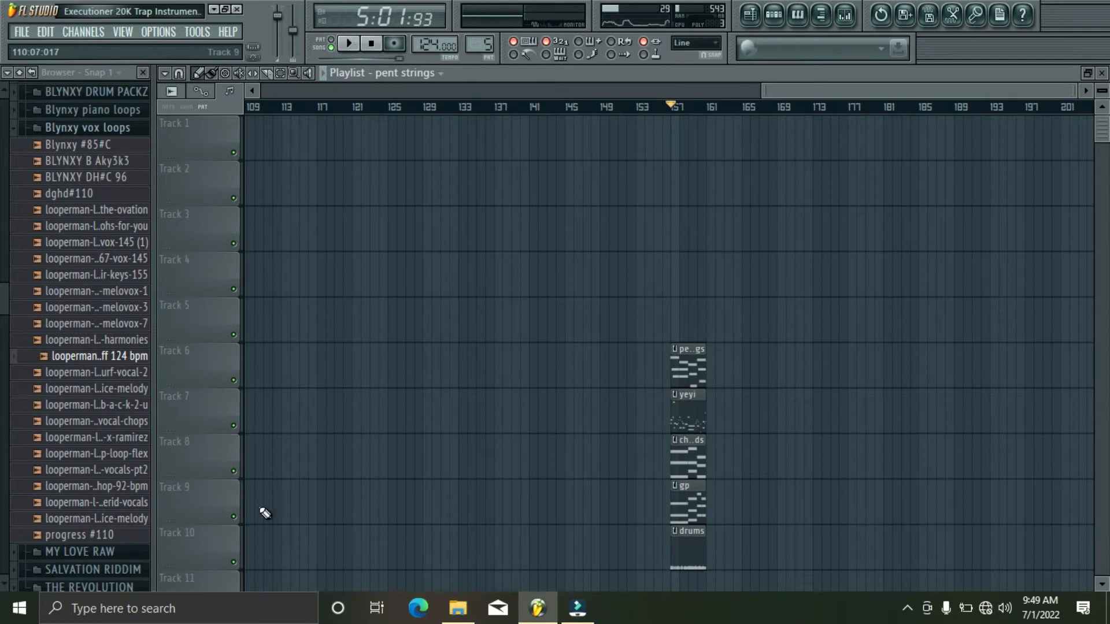
Step: Mute Track 8 to hear the arrangement without the choir pads, stop playback and unmute the track
{"action": "left_click", "coordinate": [234, 471]}
{"action": "key", "text": "space"}
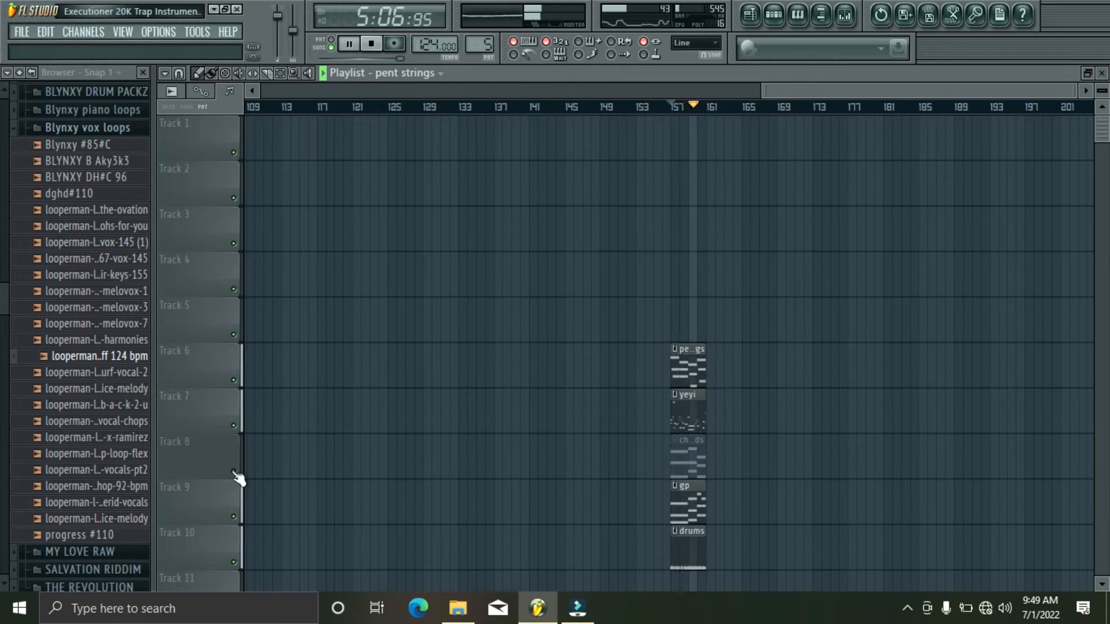
{"action": "key", "text": "space"}
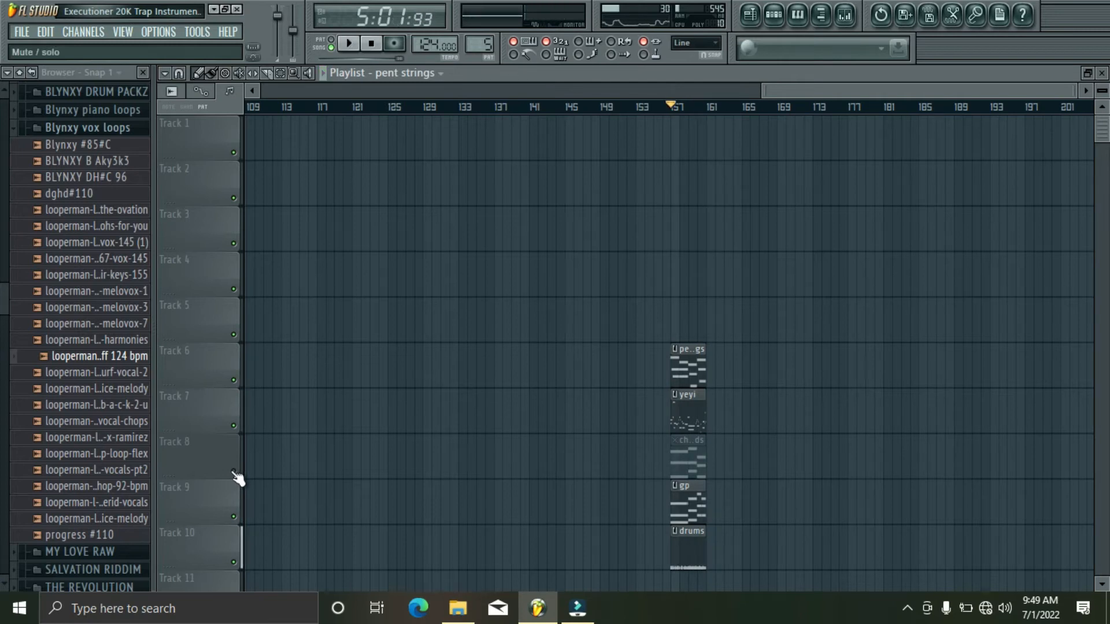
{"action": "left_click", "coordinate": [234, 472]}
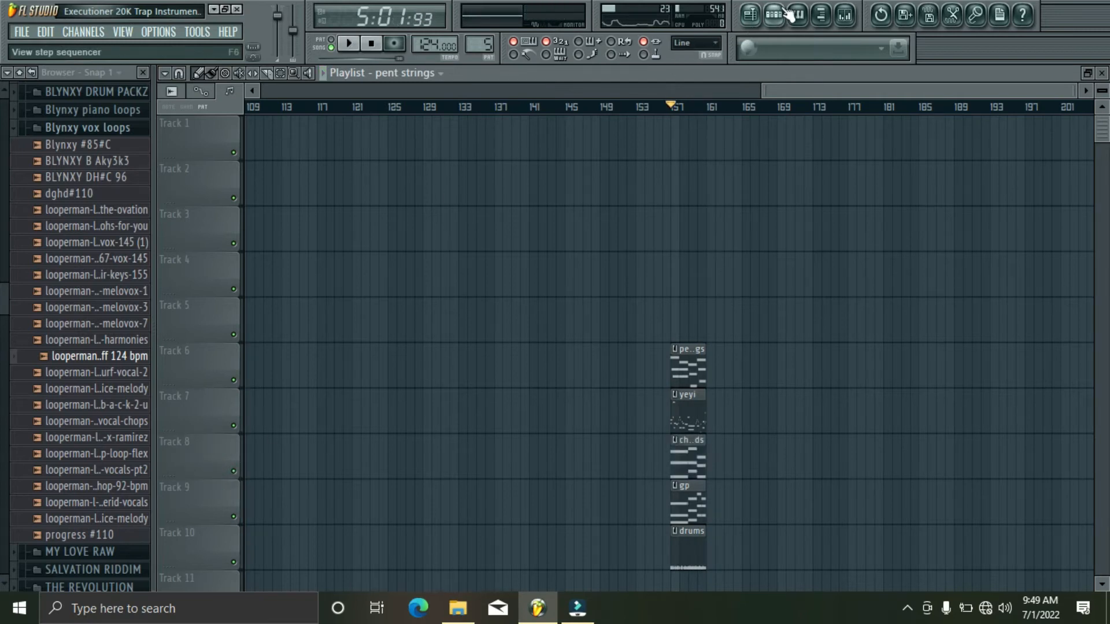
Step: Switch to the 808 bass pattern and play it in pattern mode while reviewing all its MB 808 (1) notes in the piano roll
{"action": "left_click", "coordinate": [787, 13]}
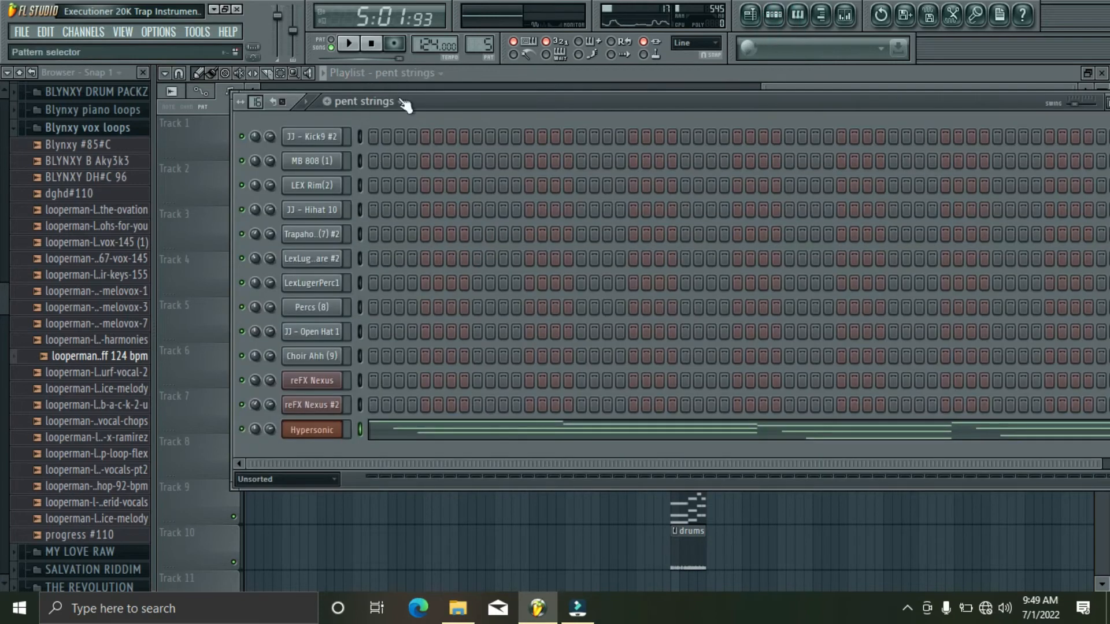
{"action": "left_click", "coordinate": [402, 102]}
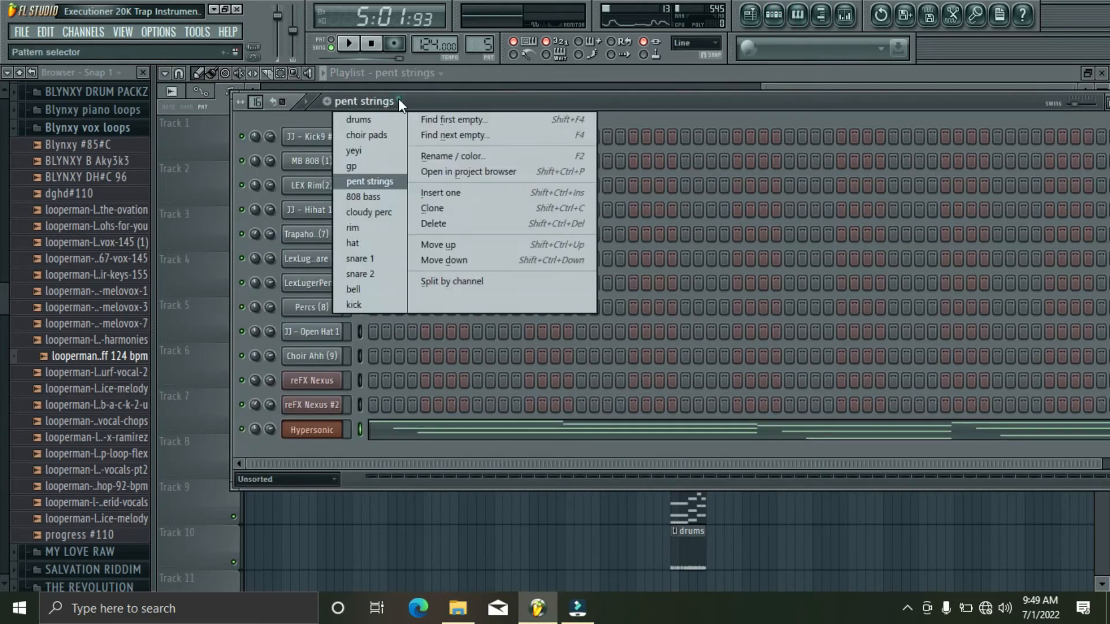
{"action": "left_click", "coordinate": [359, 197]}
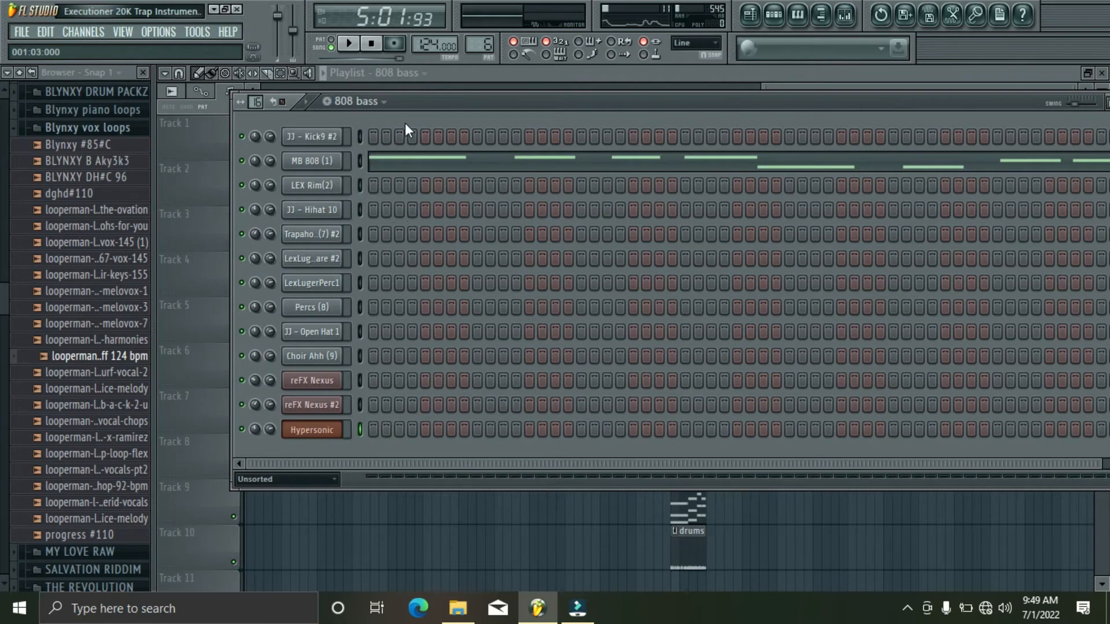
{"action": "left_click", "coordinate": [331, 39]}
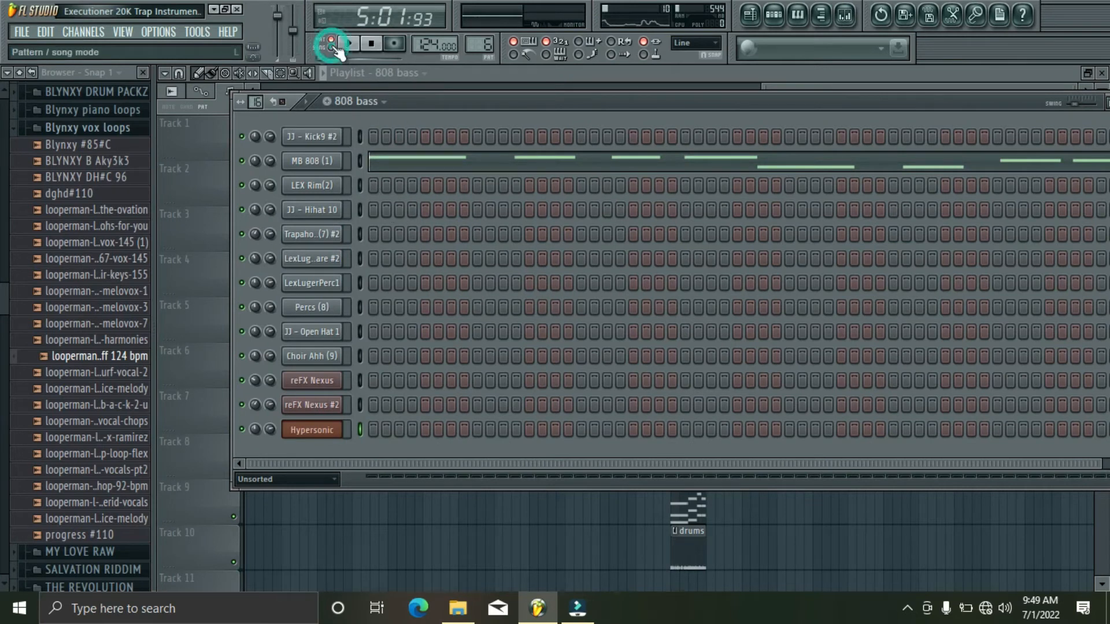
{"action": "left_click", "coordinate": [358, 162]}
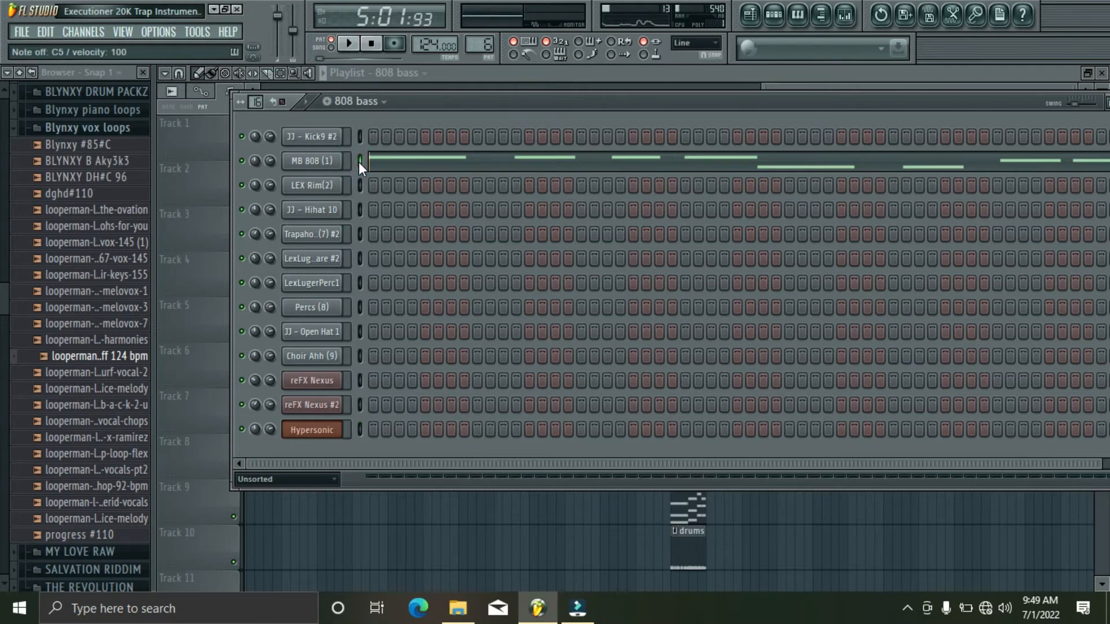
{"action": "left_click", "coordinate": [391, 157]}
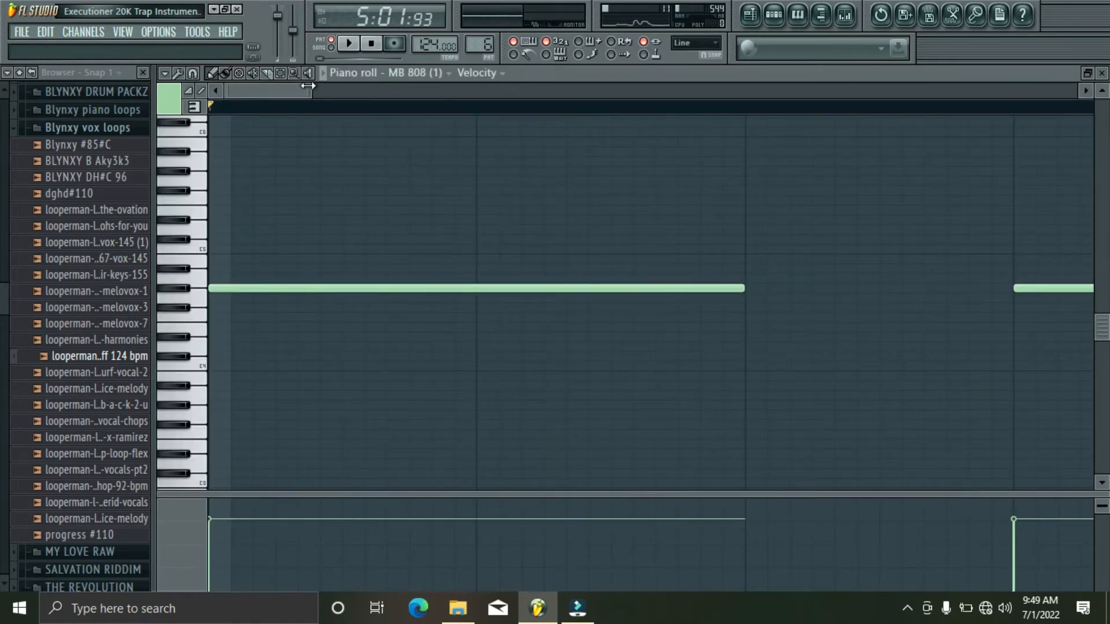
{"action": "left_click_drag", "start_coordinate": [310, 87], "coordinate": [497, 106]}
{"action": "key", "text": "space"}
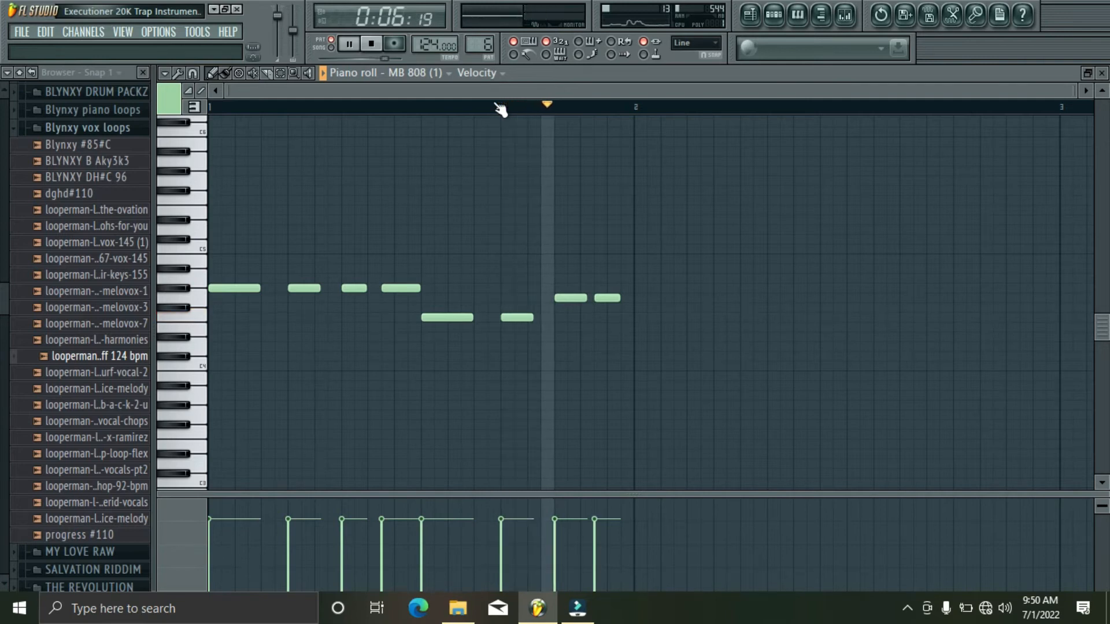
{"action": "key", "text": "space"}
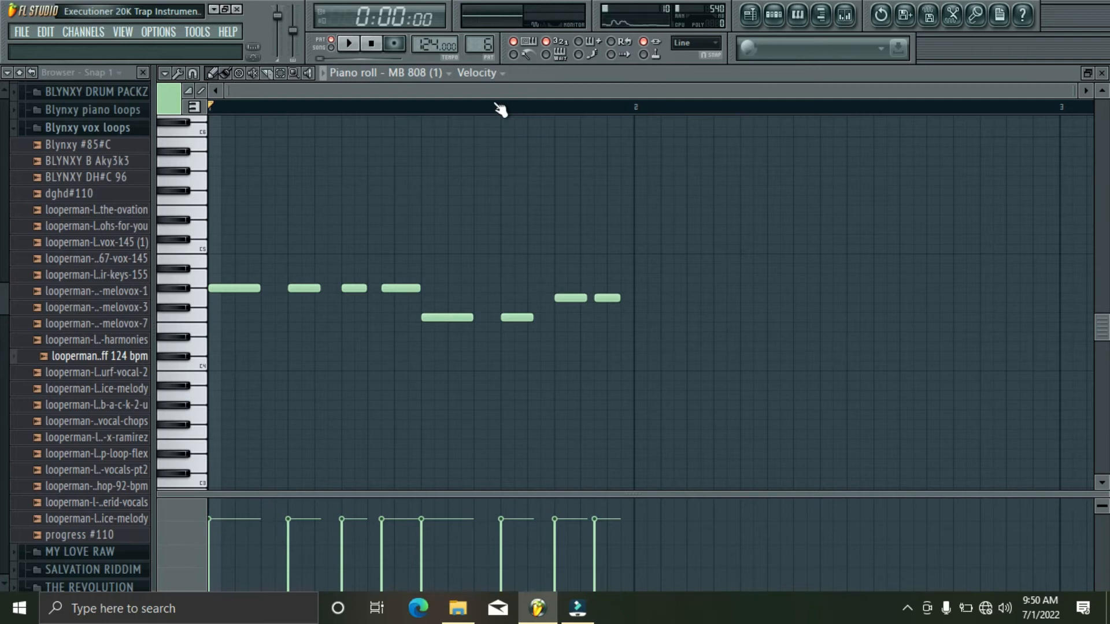
Step: Try the MB 808 (1) bass notes one octave higher and play them to compare the sound
{"action": "scroll", "coordinate": [500, 110], "scroll_direction": "up", "scroll_amount": 4}
{"action": "key", "text": "space"}
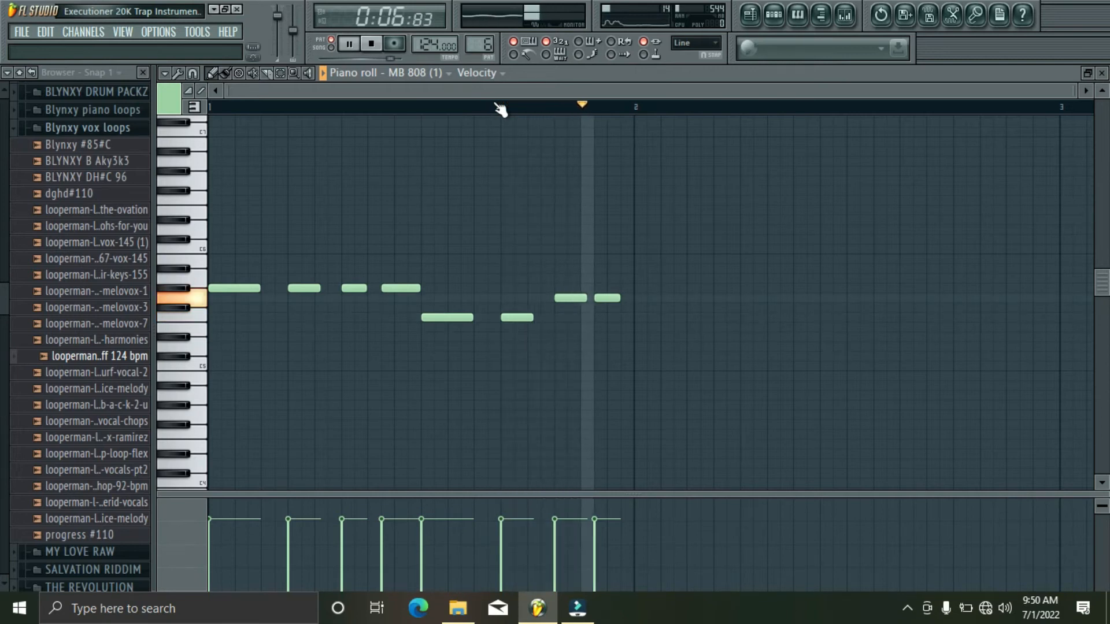
{"action": "key", "text": "space"}
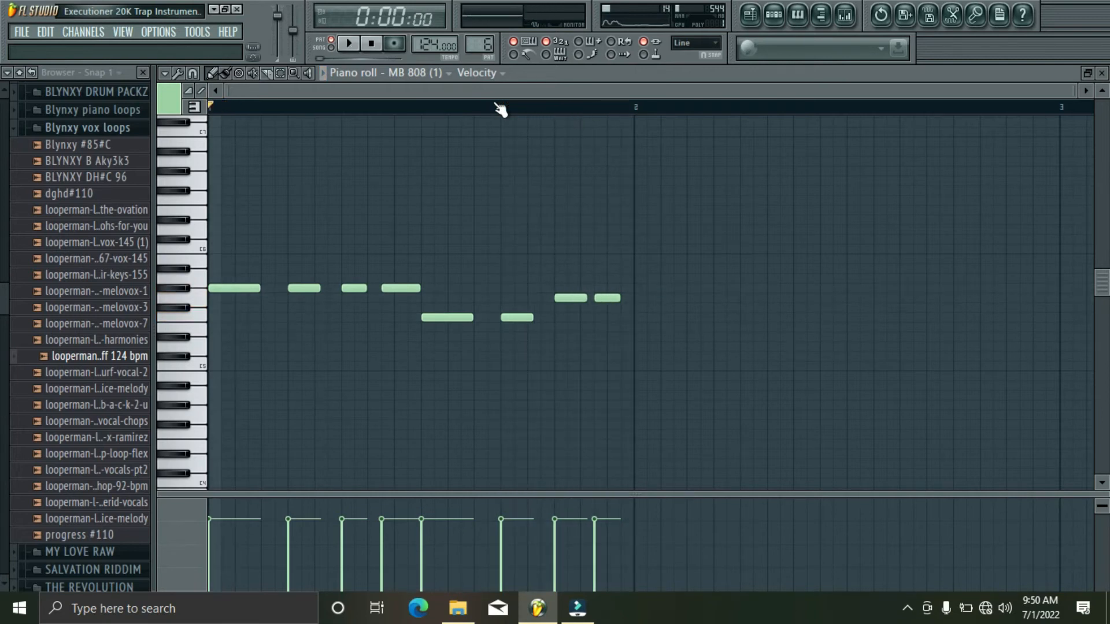
Step: Play the MB 808 (1) notes in their original octave, close the note editor and save the project
{"action": "key", "text": "space"}
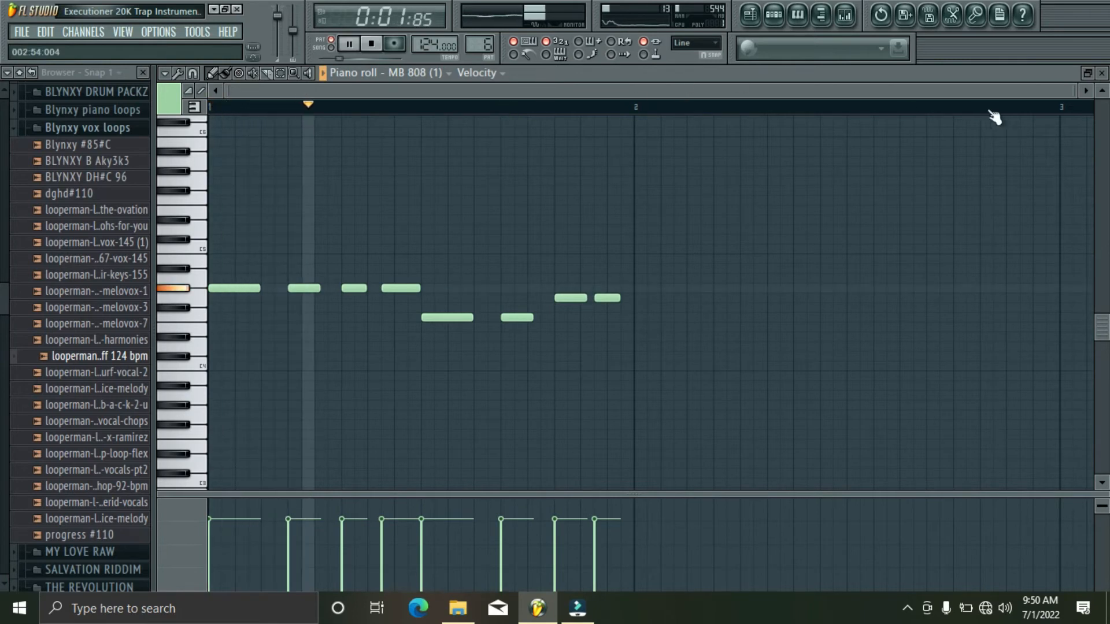
{"action": "left_click", "coordinate": [1102, 73]}
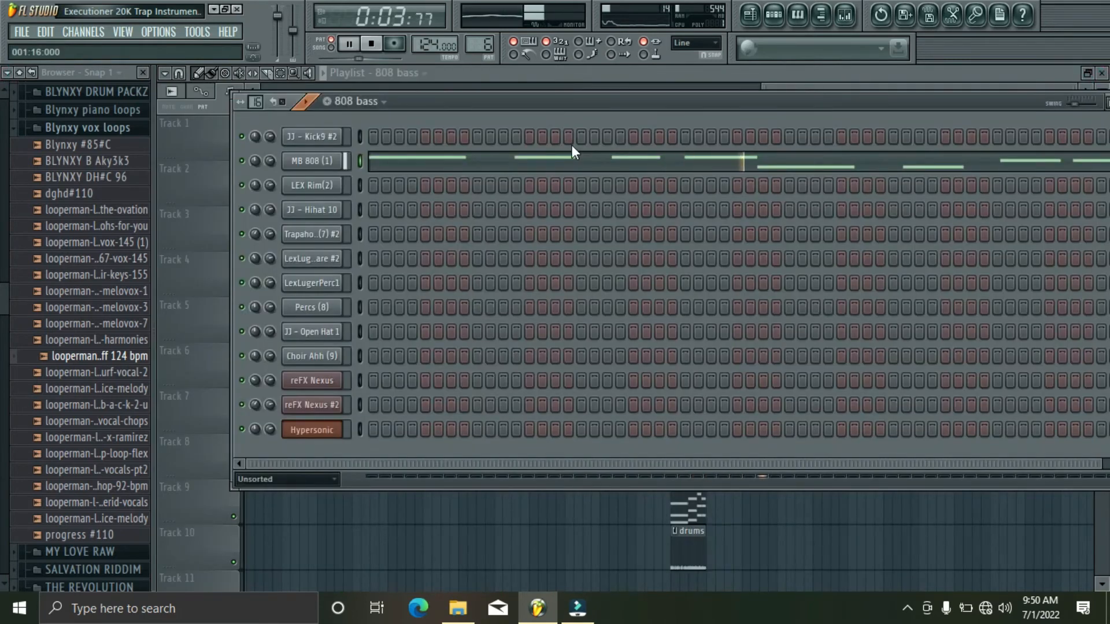
{"action": "key", "text": "ctrl+s"}
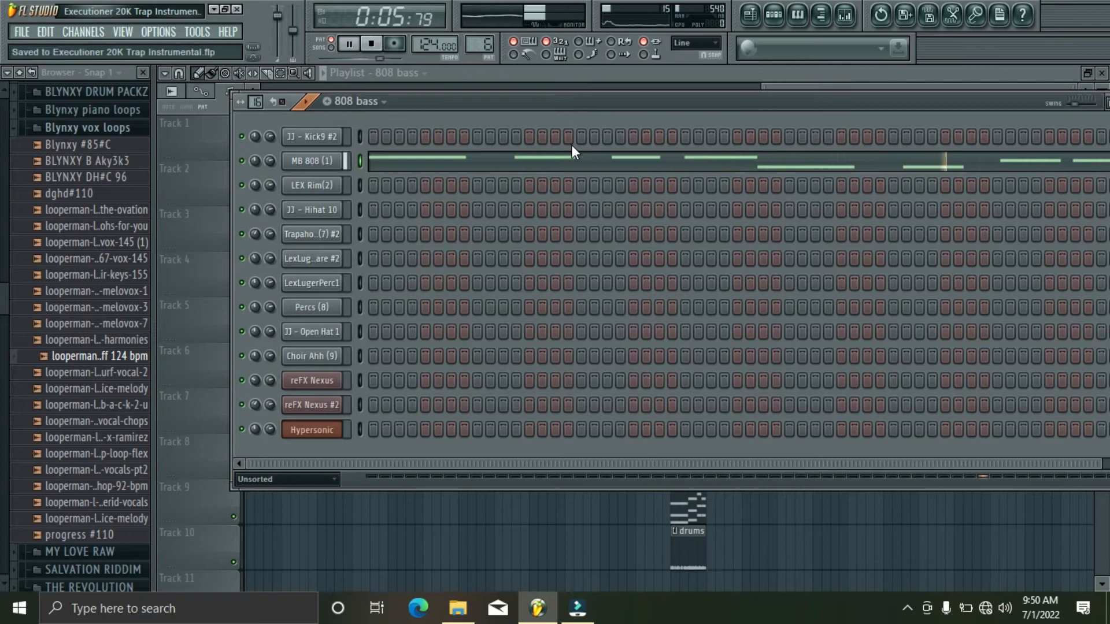
{"action": "key", "text": "space"}
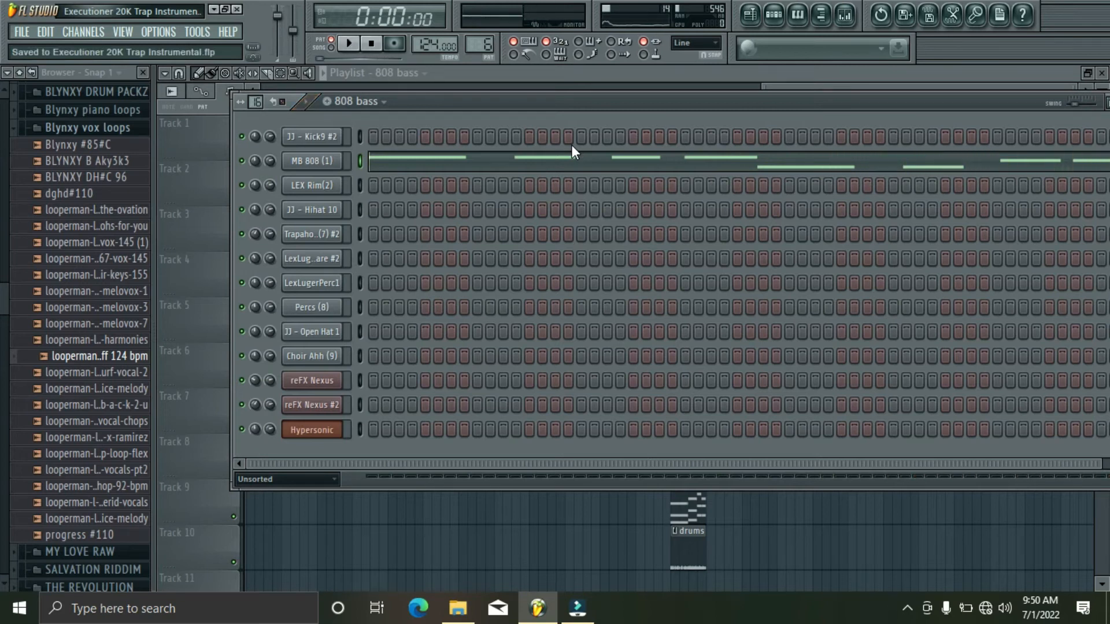
Step: Place the 808 bass pattern on Track 5 at bar 157, play the layered patterns from there, save the project and stop playback
{"action": "left_click", "coordinate": [750, 19]}
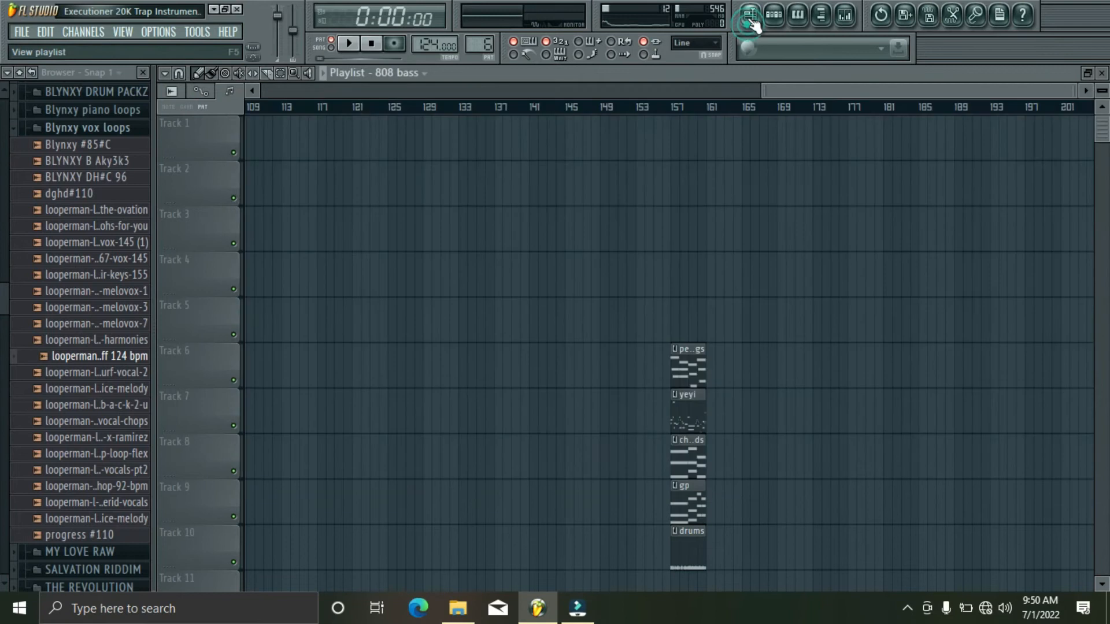
{"action": "left_click", "coordinate": [674, 322]}
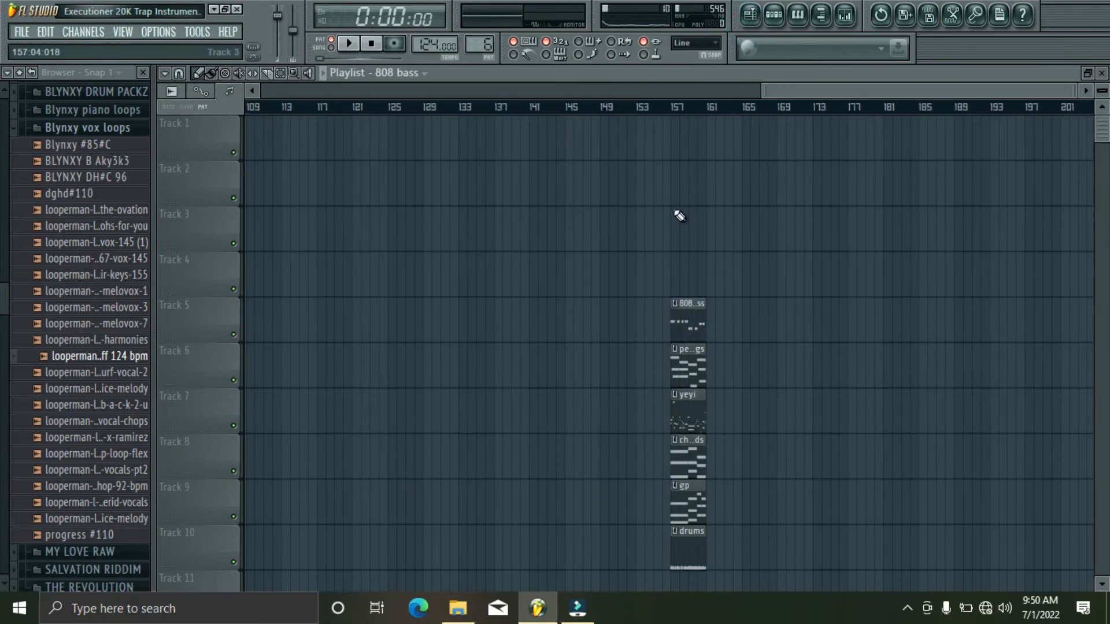
{"action": "left_click", "coordinate": [673, 108]}
{"action": "key", "text": "space"}
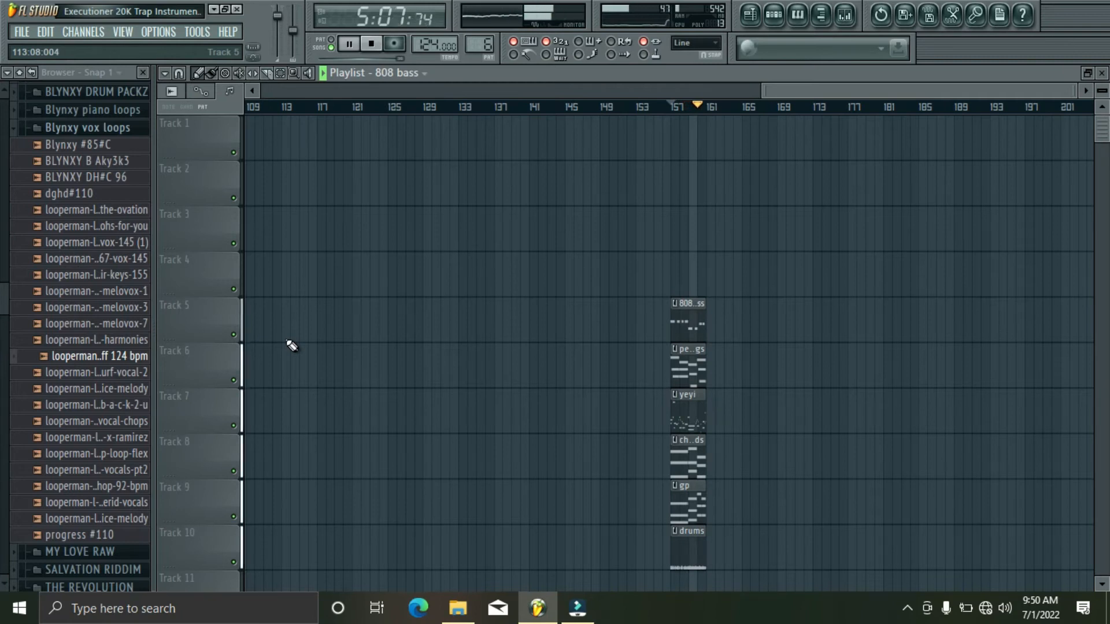
{"action": "key", "text": "ctrl+s"}
{"action": "key", "text": "space"}
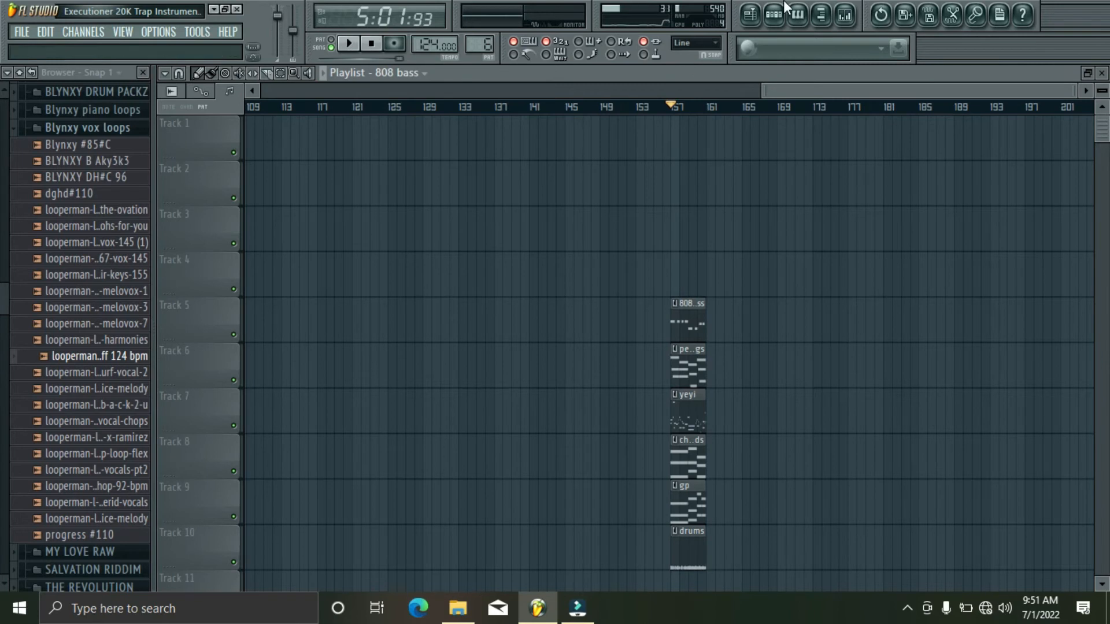
Step: Review the list of project patterns from drums to kick in the step sequencer and return to the playlist
{"action": "left_click", "coordinate": [774, 15]}
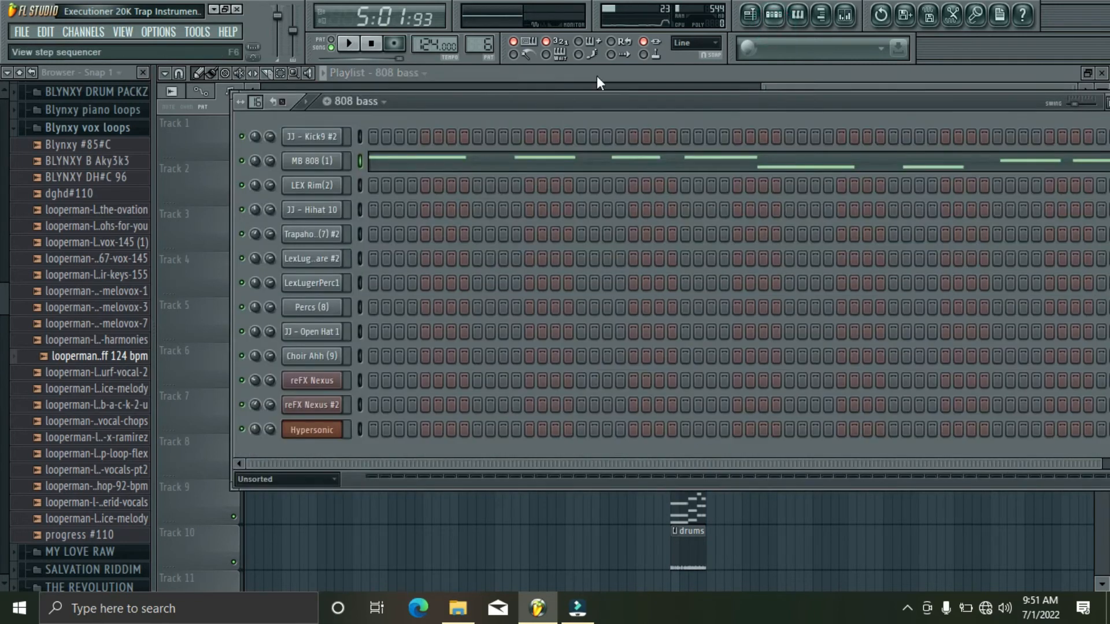
{"action": "left_click", "coordinate": [383, 103]}
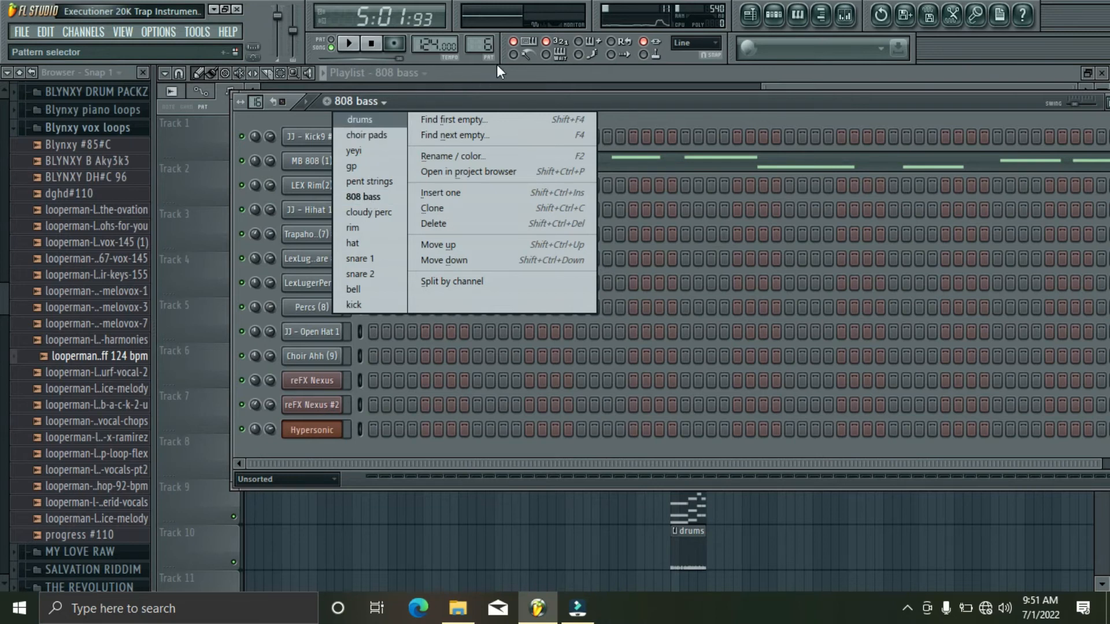
{"action": "left_click", "coordinate": [783, 88]}
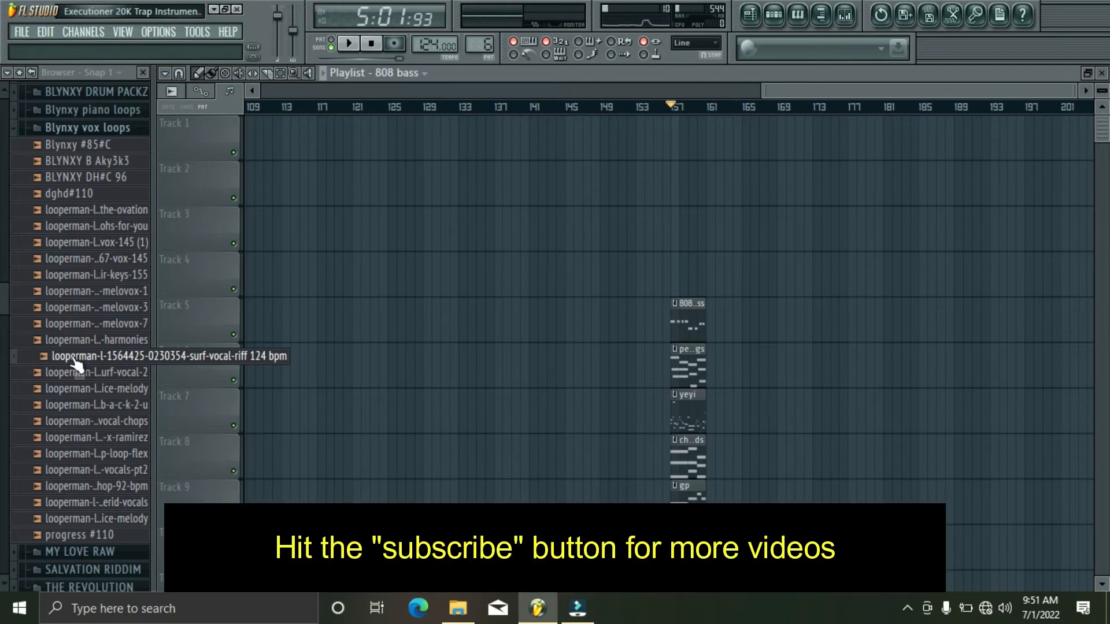
Step: Add the surf-vocal-riff 124 bpm loop to Track 4 at bar 157, preview its waveform and close its channel settings
{"action": "left_click_drag", "start_coordinate": [74, 360], "coordinate": [673, 283]}
{"action": "key", "text": "space"}
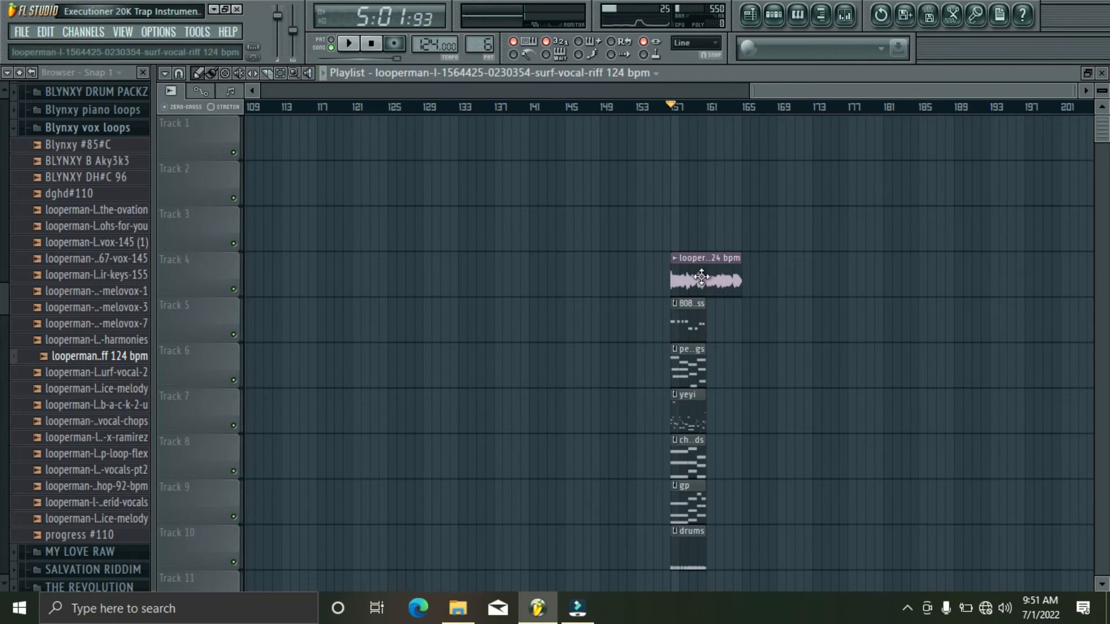
{"action": "double_click", "coordinate": [701, 277]}
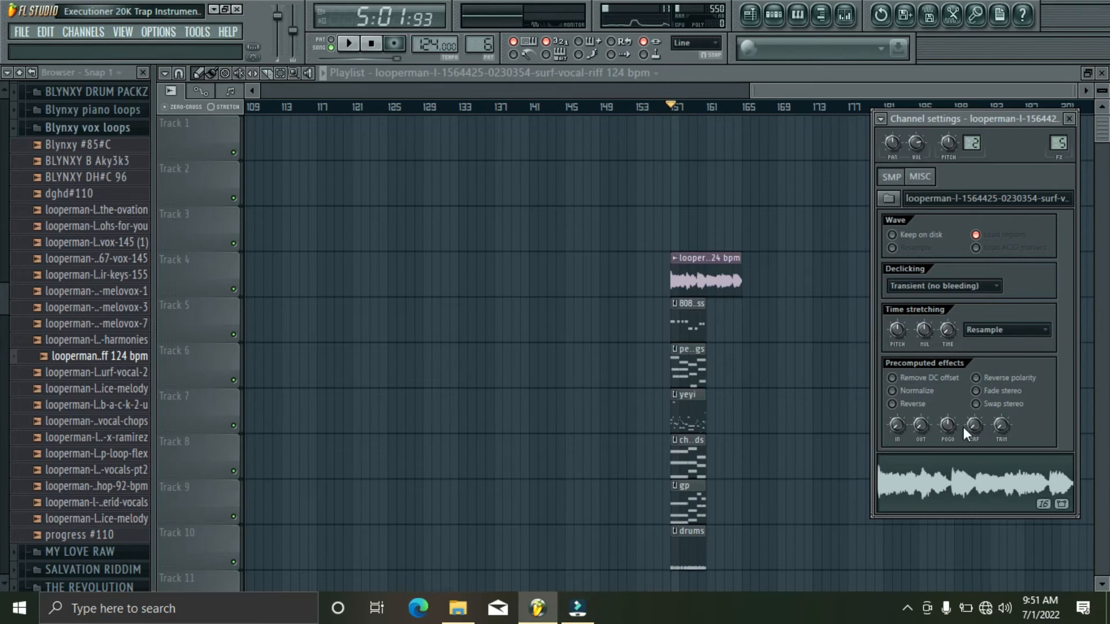
{"action": "left_click", "coordinate": [928, 485]}
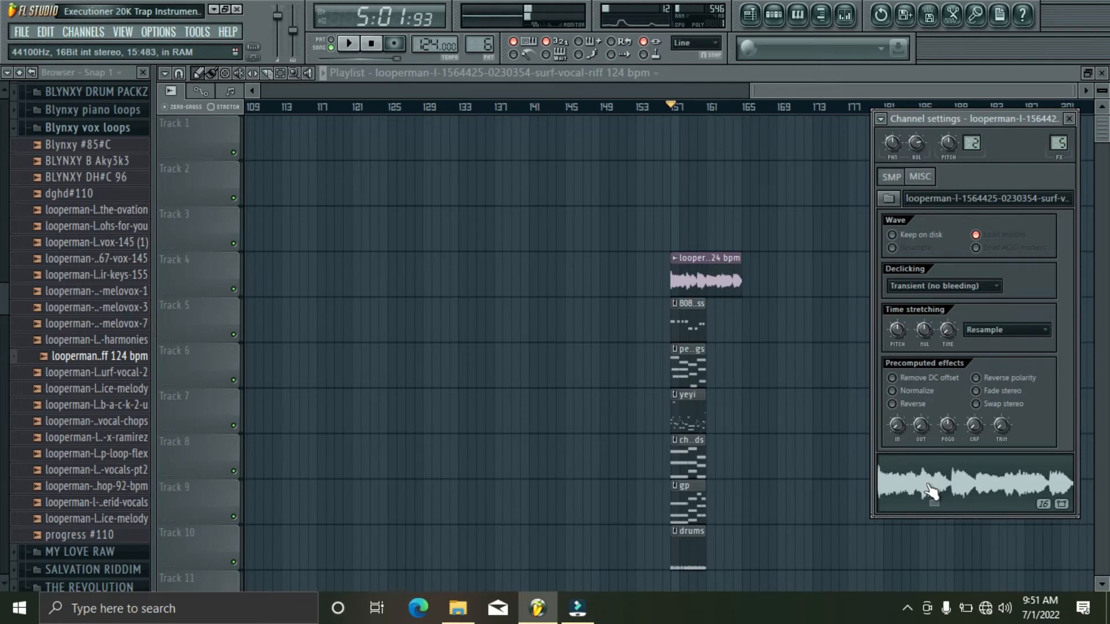
{"action": "key", "text": "space"}
{"action": "key", "text": "space"}
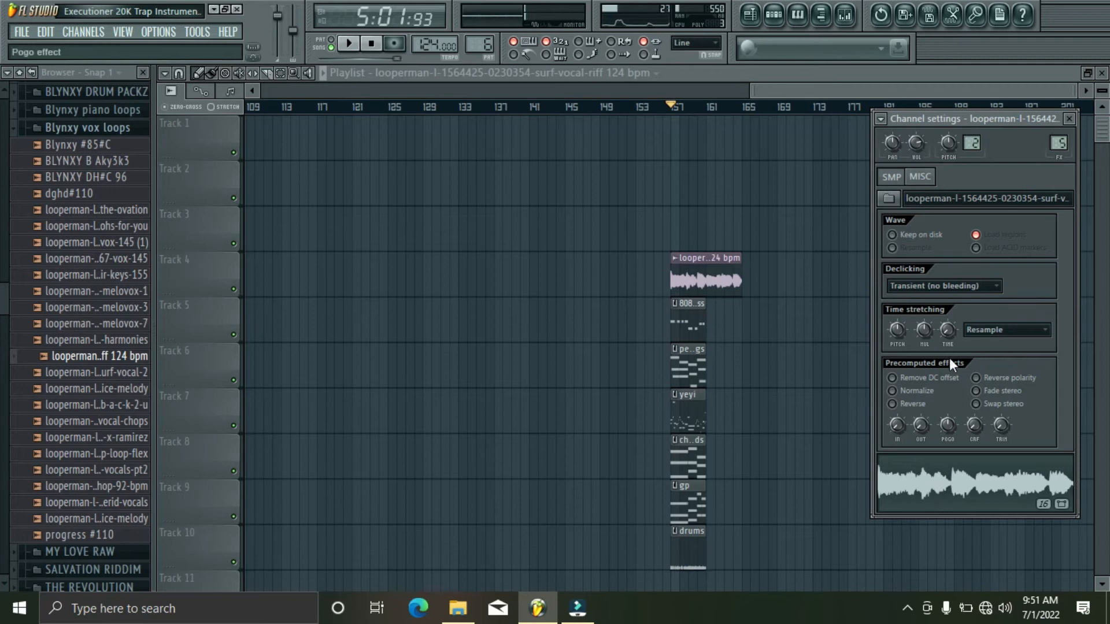
{"action": "left_click", "coordinate": [1069, 118]}
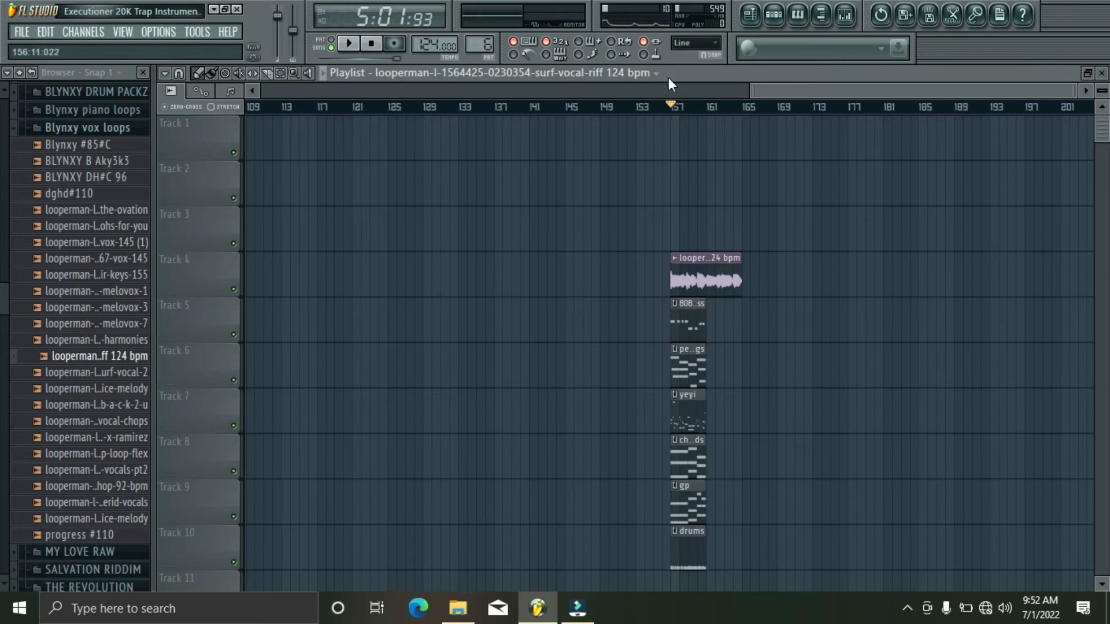
Step: Review the full arrangement from bar 1 and preview the Reverbed label signature sample on Track 5
{"action": "left_click_drag", "start_coordinate": [827, 89], "coordinate": [671, 86]}
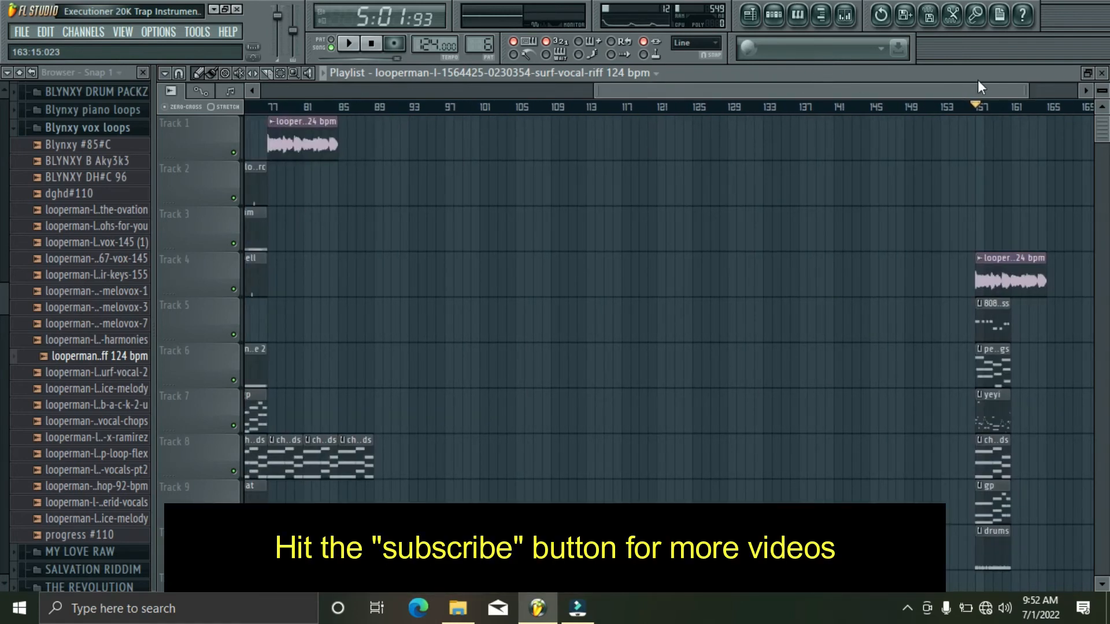
{"action": "left_click_drag", "start_coordinate": [925, 92], "coordinate": [960, 88]}
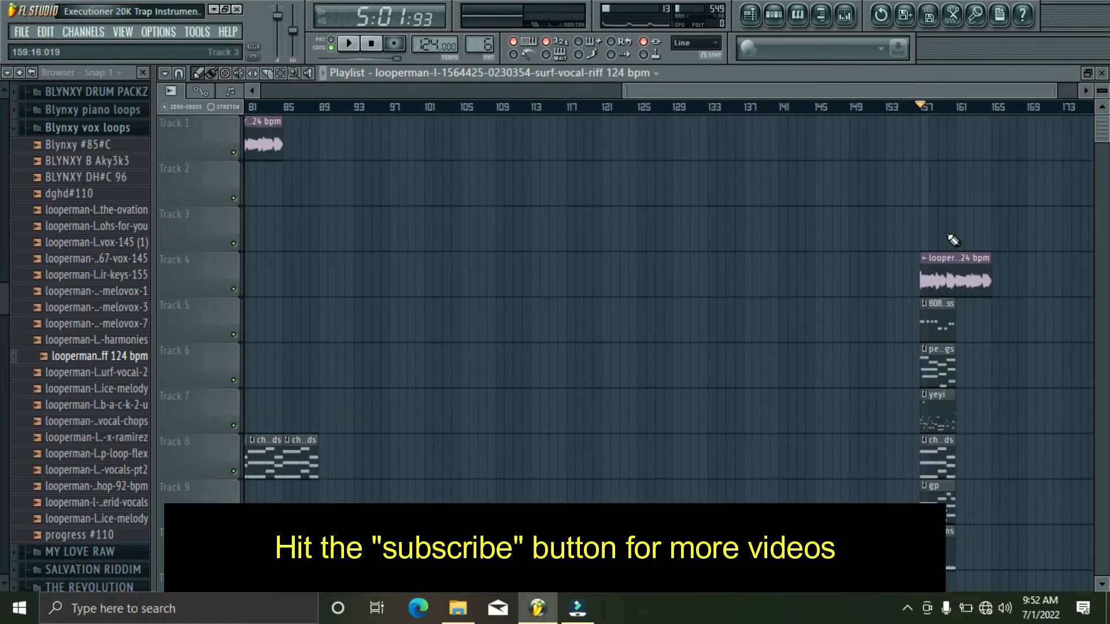
{"action": "left_click_drag", "start_coordinate": [935, 274], "coordinate": [938, 622]}
{"action": "left_click_drag", "start_coordinate": [889, 89], "coordinate": [282, 78]}
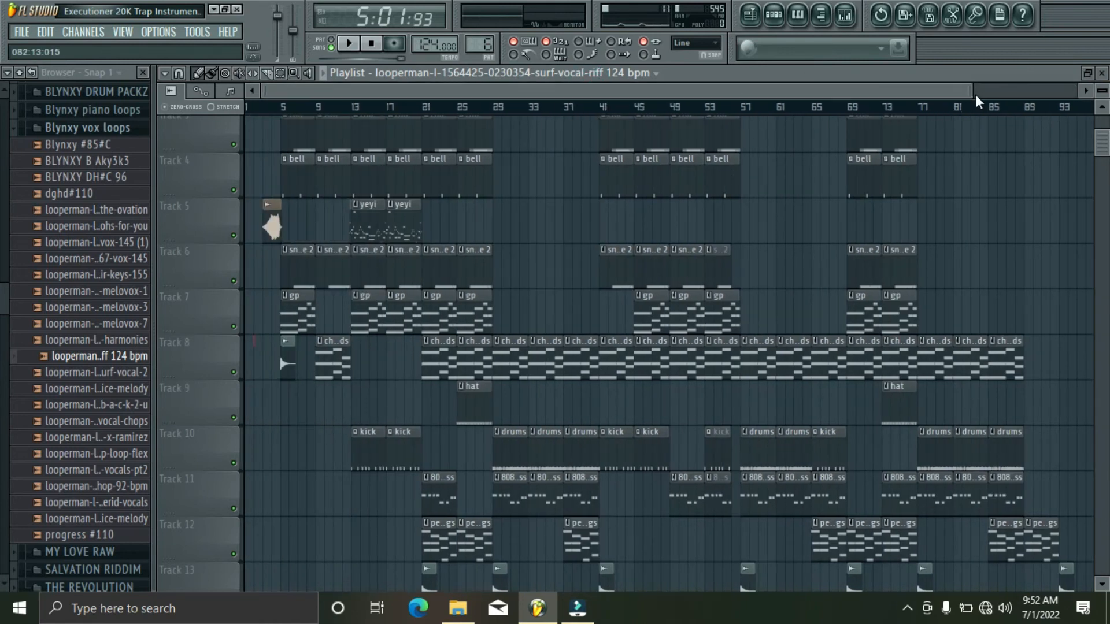
{"action": "left_click_drag", "start_coordinate": [975, 93], "coordinate": [1040, 91]}
{"action": "left_click_drag", "start_coordinate": [1107, 145], "coordinate": [1109, 116]}
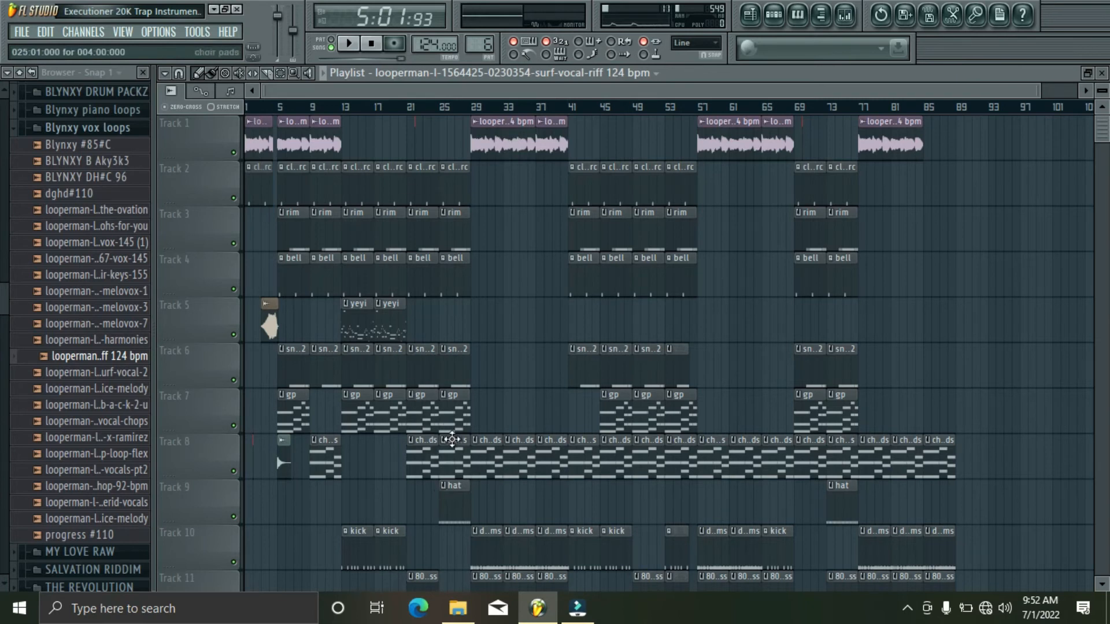
{"action": "double_click", "coordinate": [268, 324]}
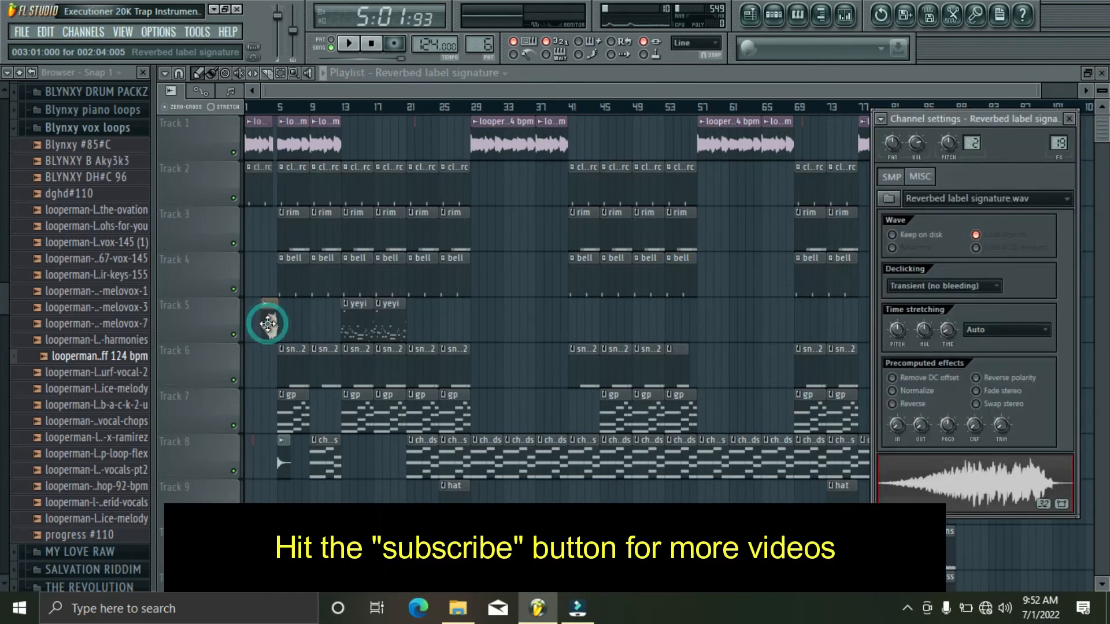
{"action": "left_click", "coordinate": [943, 484]}
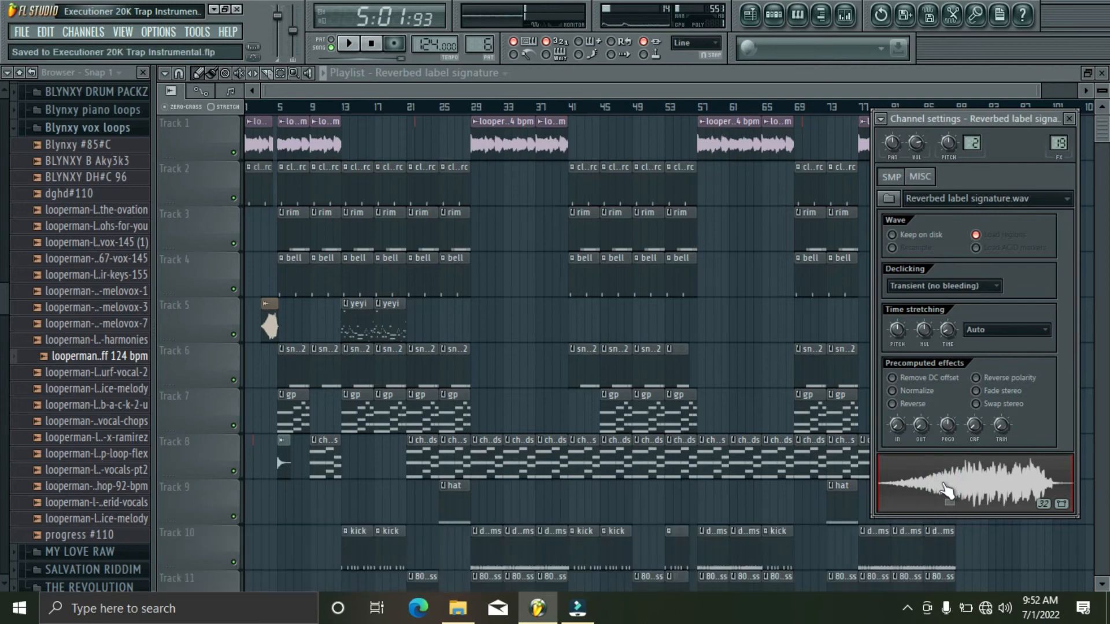
{"action": "left_click", "coordinate": [590, 86]}
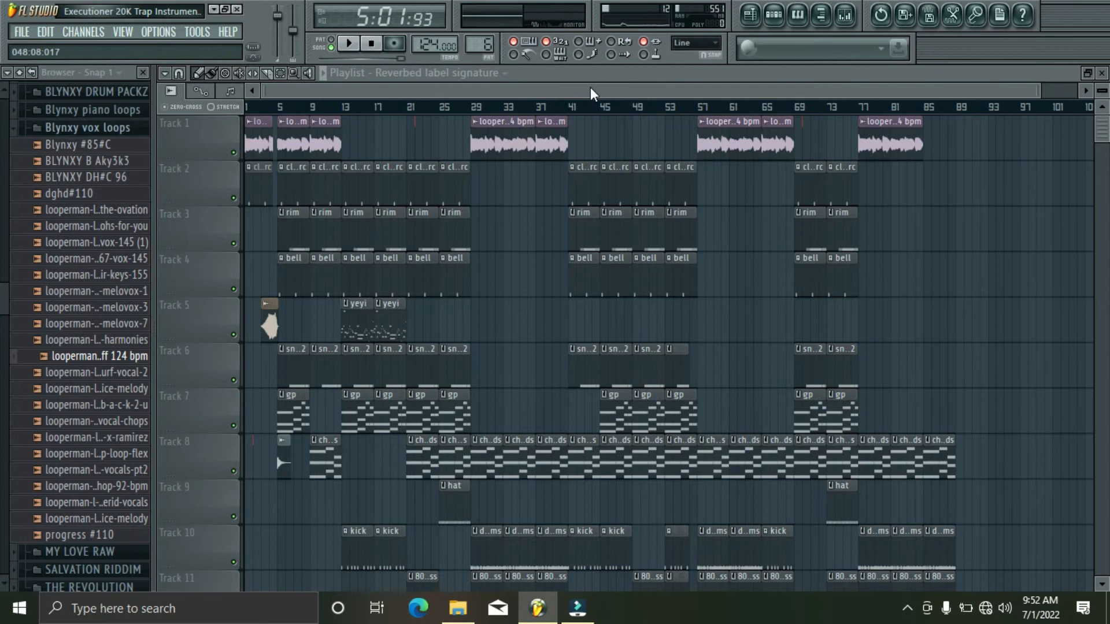
Step: Preview the Crash_2 sample used on Track 13, save the project and close the sample's channel settings
{"action": "left_click_drag", "start_coordinate": [1108, 129], "coordinate": [1040, 173]}
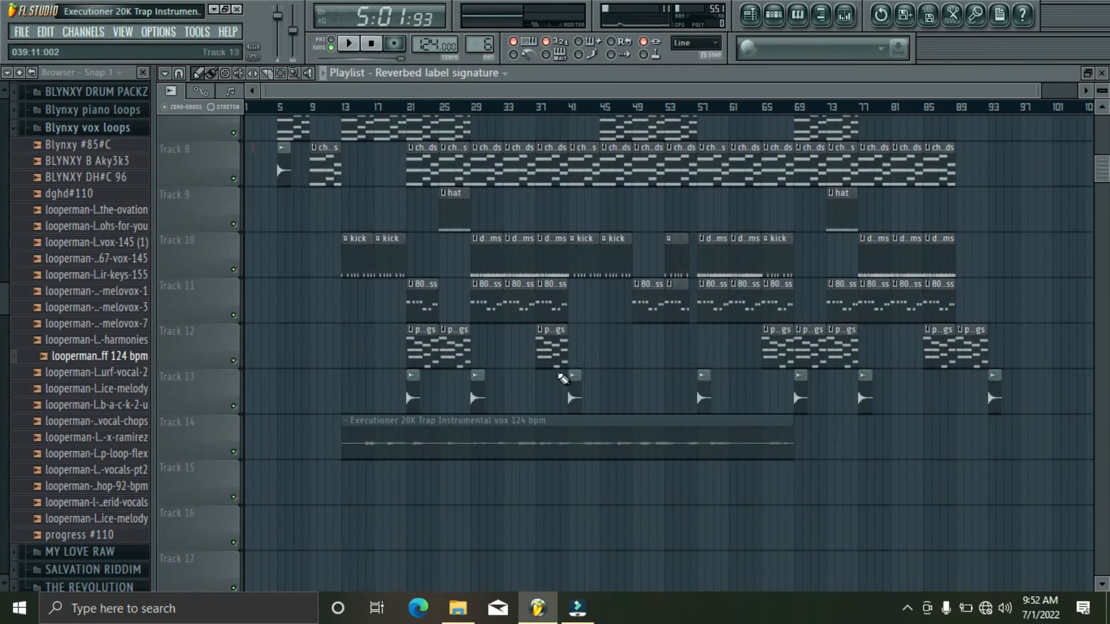
{"action": "left_click", "coordinate": [571, 395]}
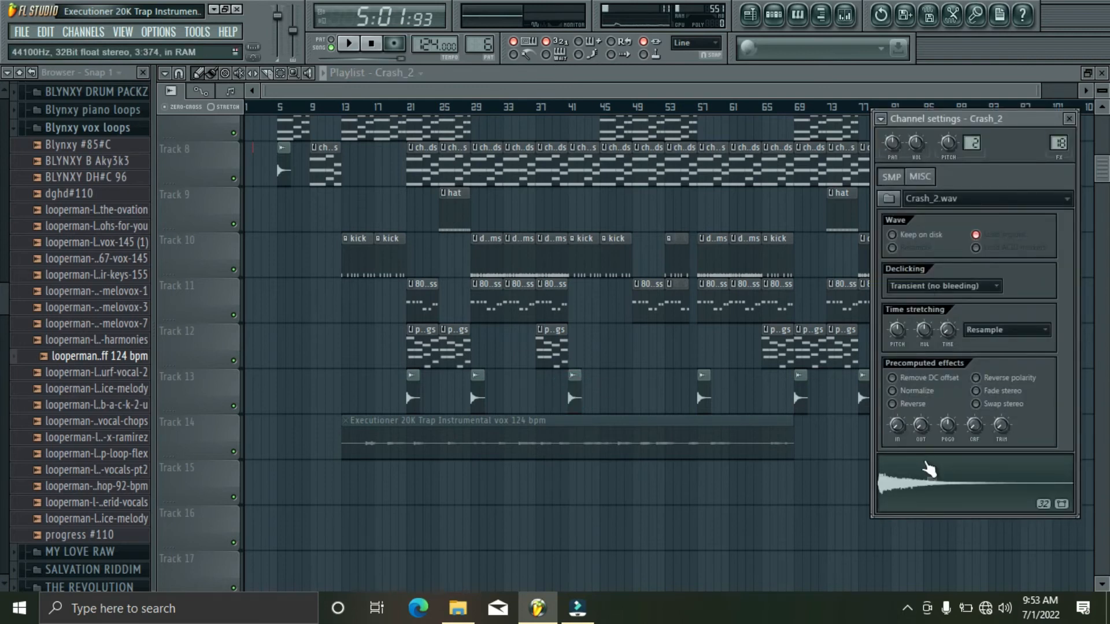
{"action": "key", "text": "ctrl+s"}
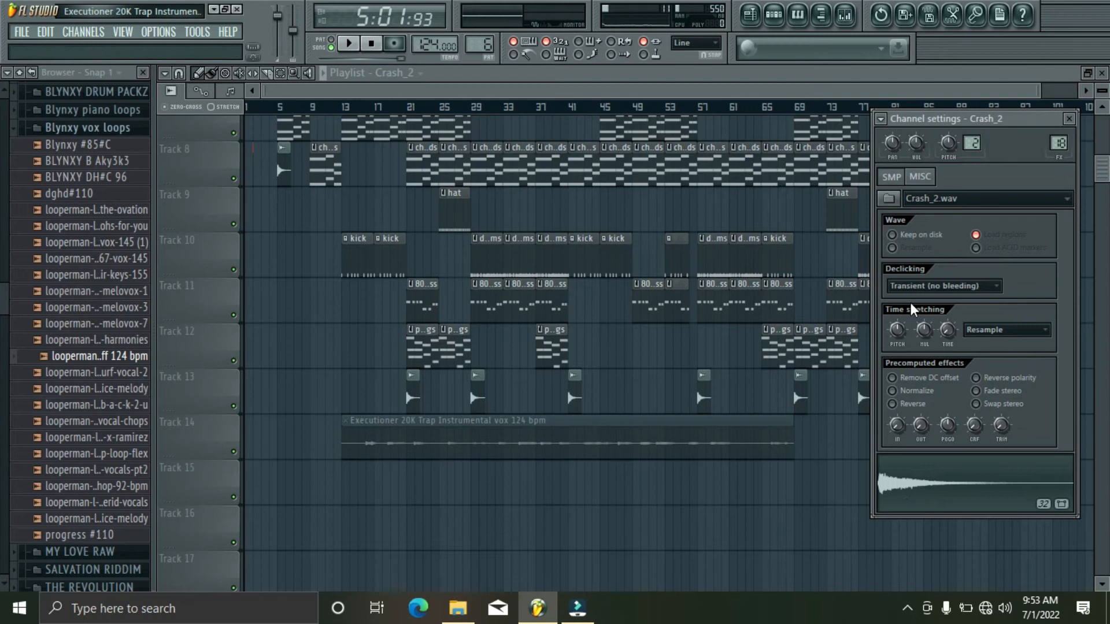
{"action": "key", "text": "ctrl+s"}
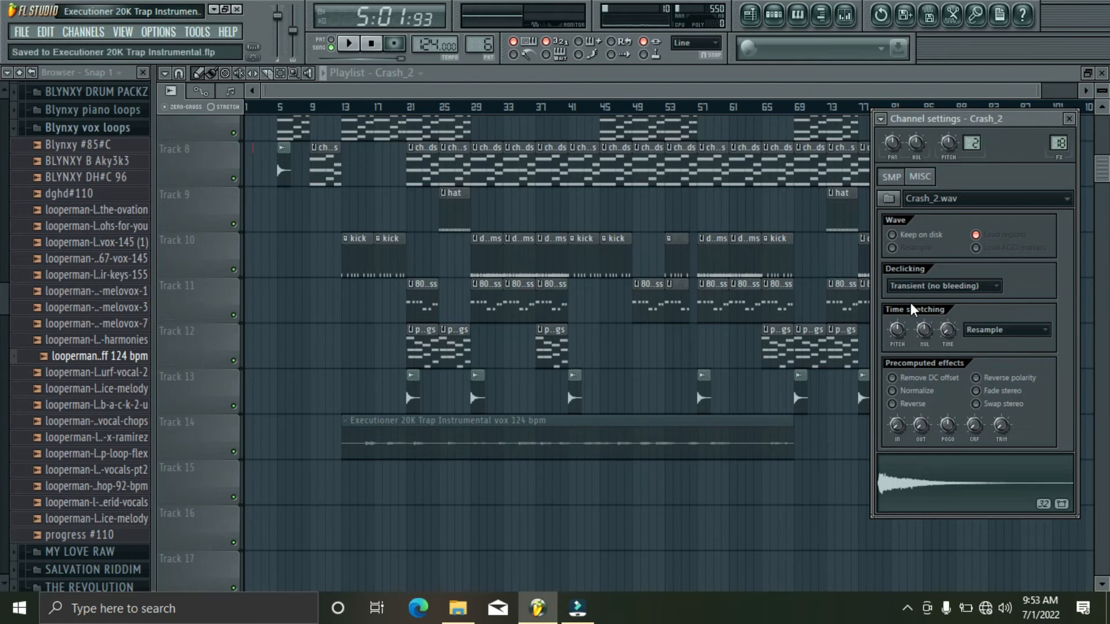
{"action": "left_click", "coordinate": [923, 484]}
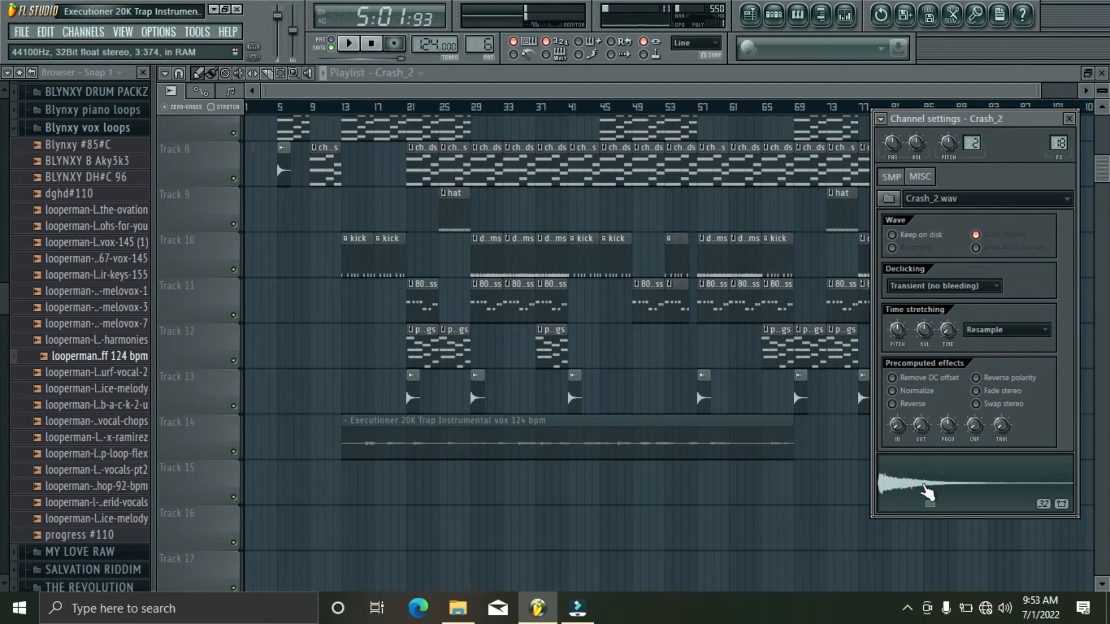
{"action": "left_click", "coordinate": [926, 490]}
{"action": "left_click", "coordinate": [925, 490]}
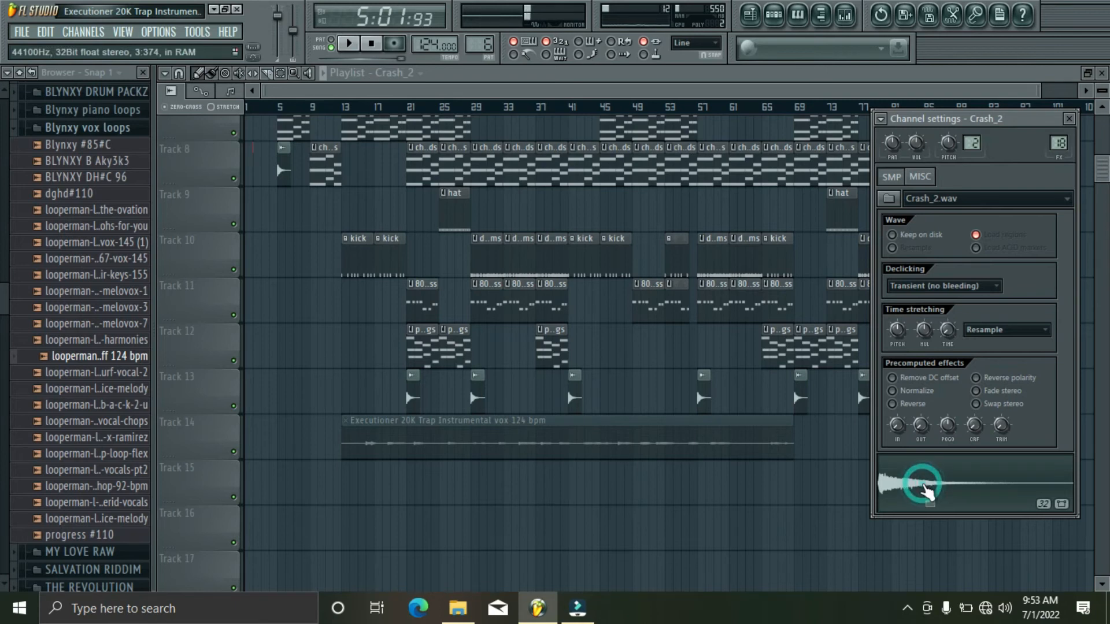
{"action": "left_click", "coordinate": [1070, 119]}
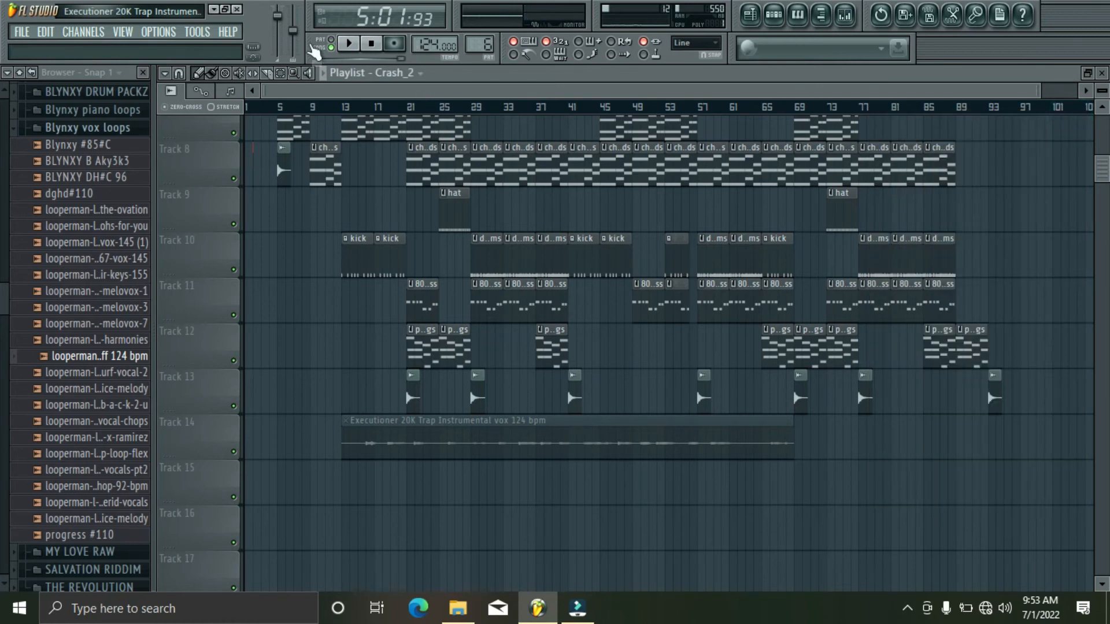
Step: Play the full arrangement from bar 1 in song mode with all tracks in view, save the project and stop playback
{"action": "left_click", "coordinate": [332, 47]}
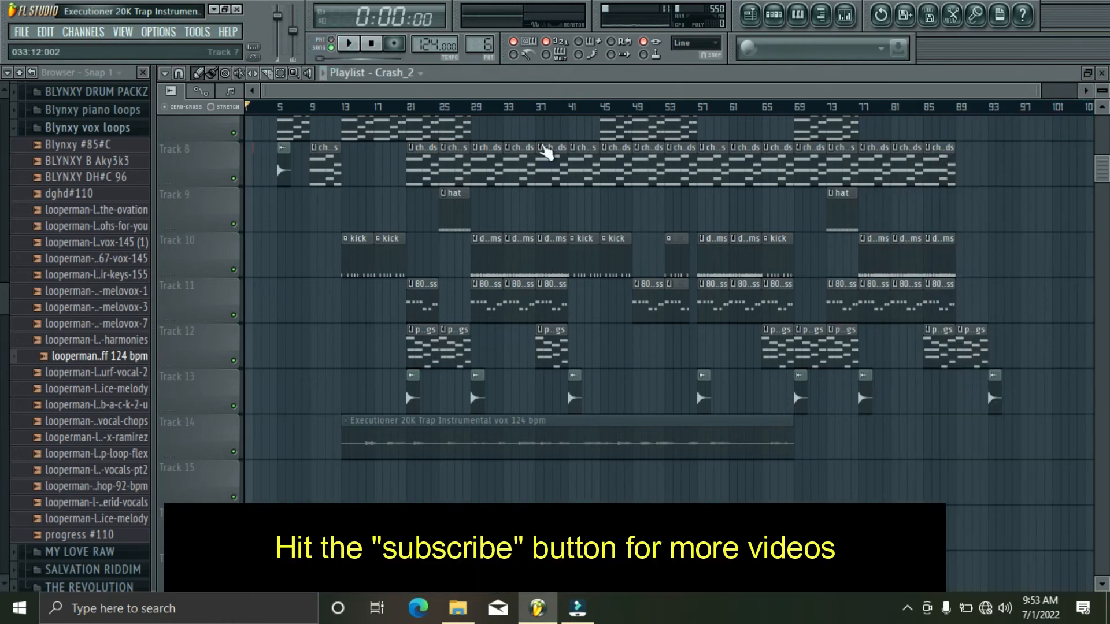
{"action": "left_click_drag", "start_coordinate": [1105, 165], "coordinate": [1106, 36]}
{"action": "key", "text": "space"}
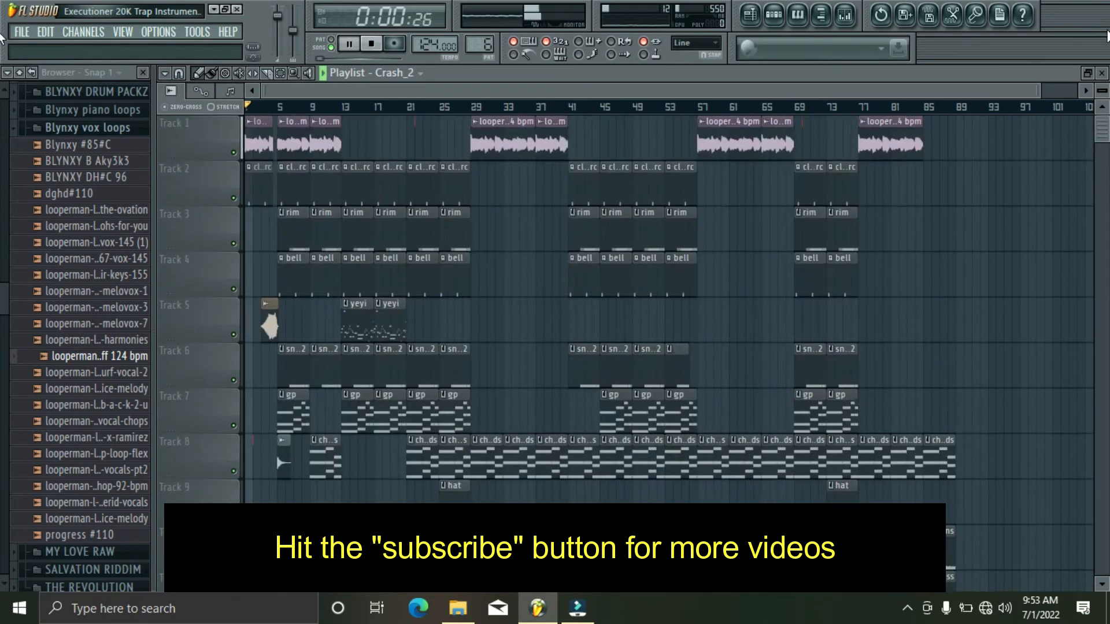
{"action": "key", "text": "ctrl+s"}
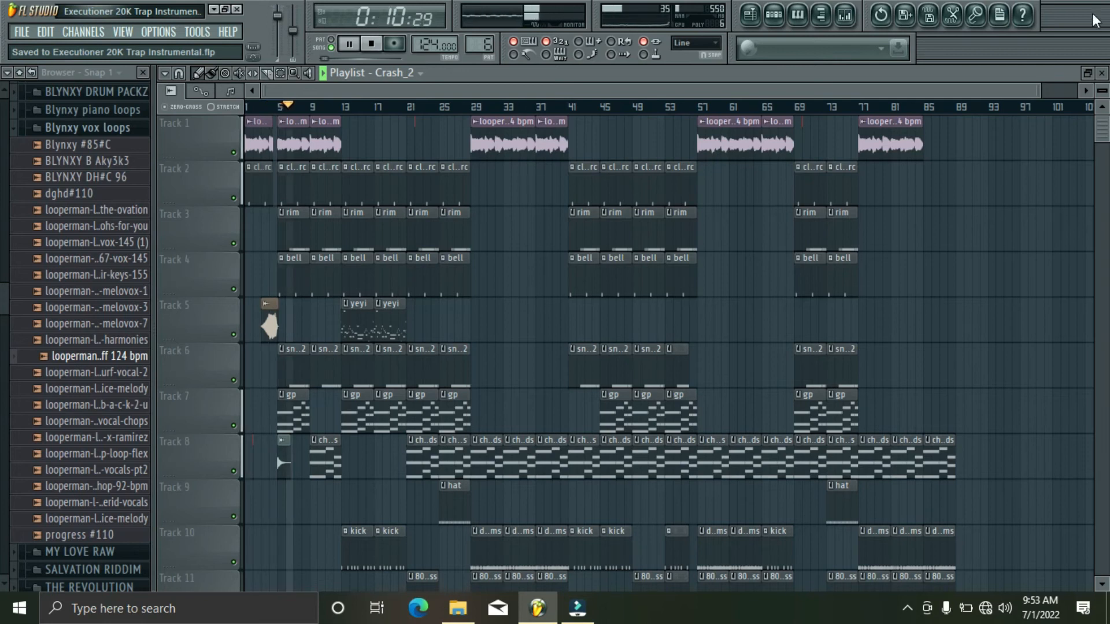
{"action": "left_click_drag", "start_coordinate": [1039, 90], "coordinate": [1079, 92]}
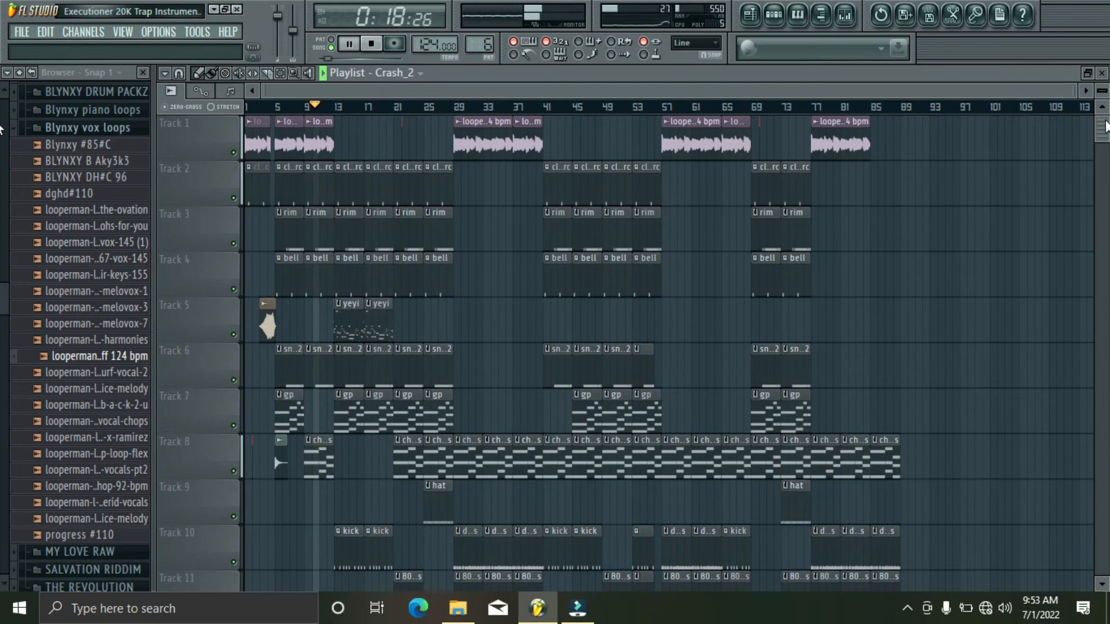
{"action": "left_click_drag", "start_coordinate": [1105, 88], "coordinate": [1105, 96]}
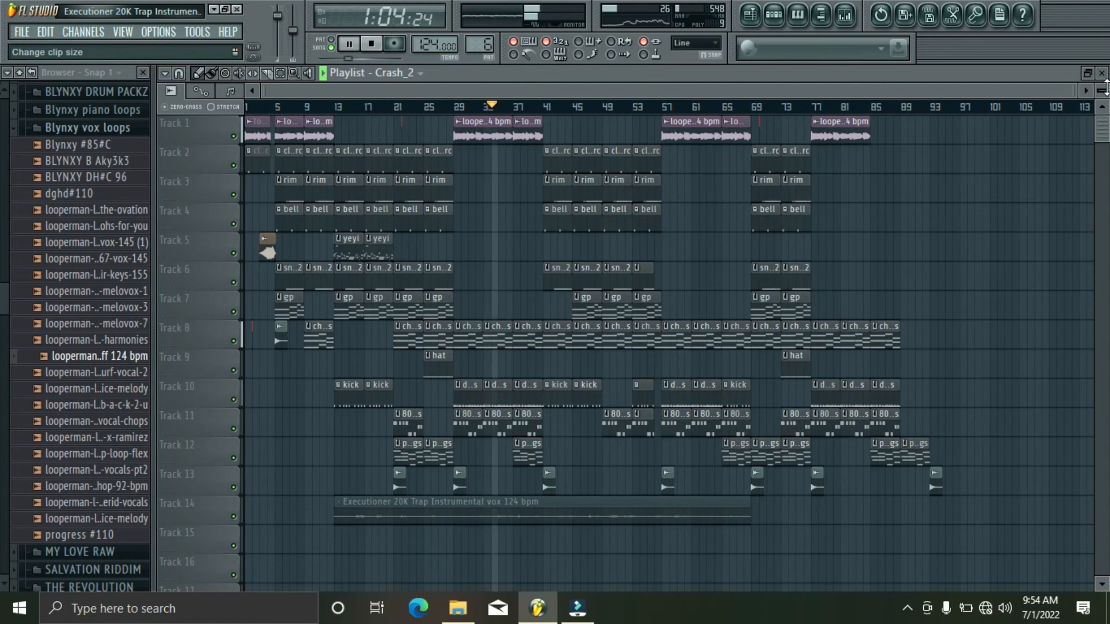
{"action": "key", "text": "space"}
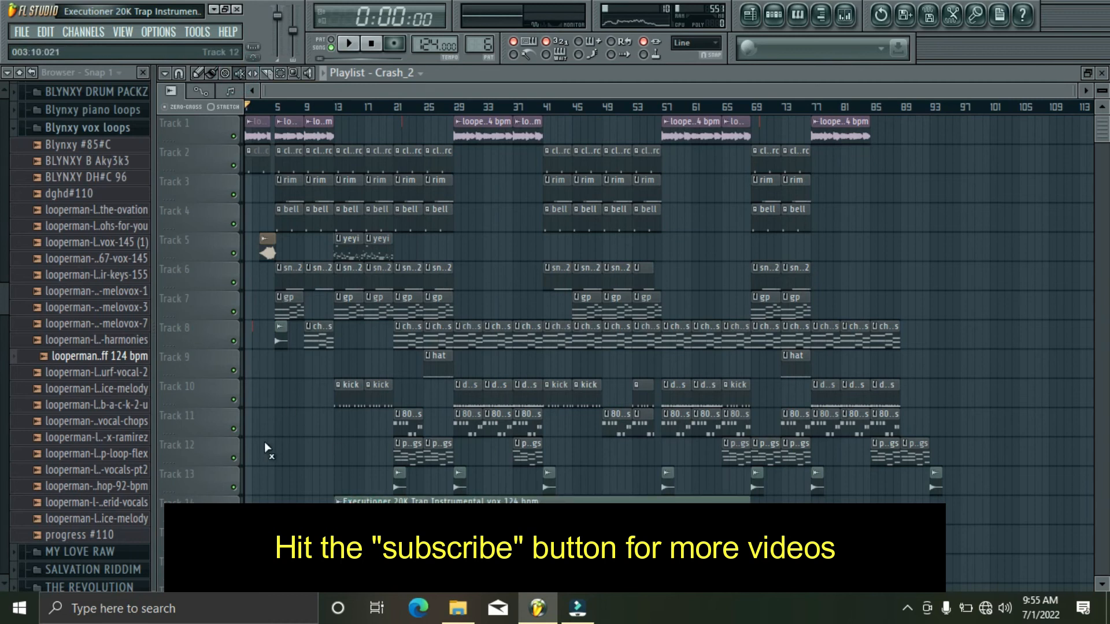
Step: Switch to the draw tool, open the channel settings of the vox clip on Track 14 and show its REC track in the mixer
{"action": "left_click", "coordinate": [197, 73]}
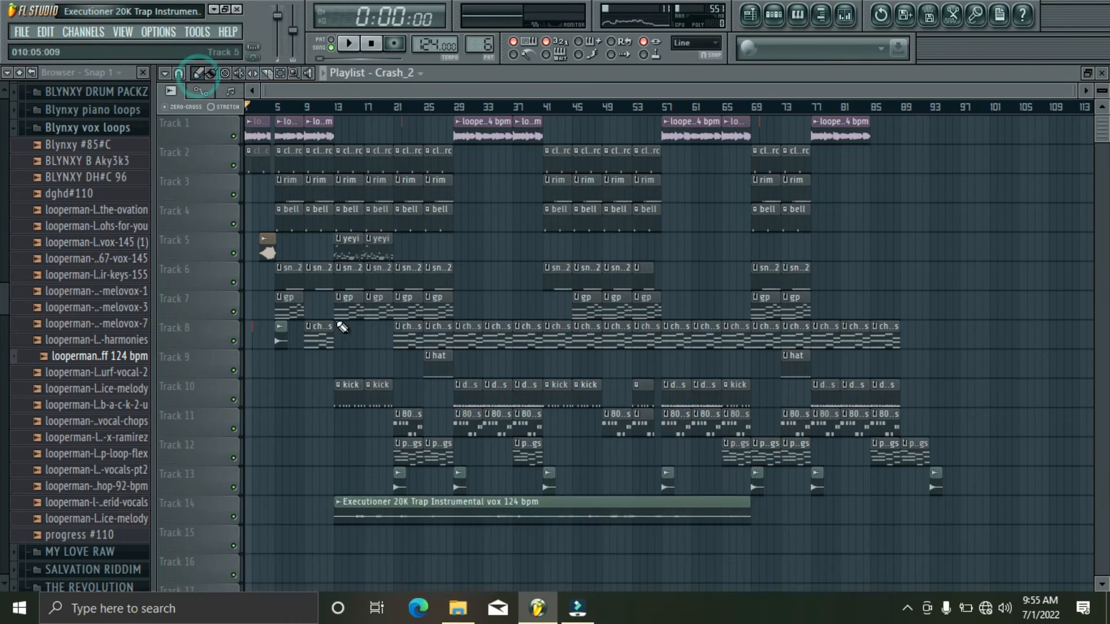
{"action": "double_click", "coordinate": [395, 510]}
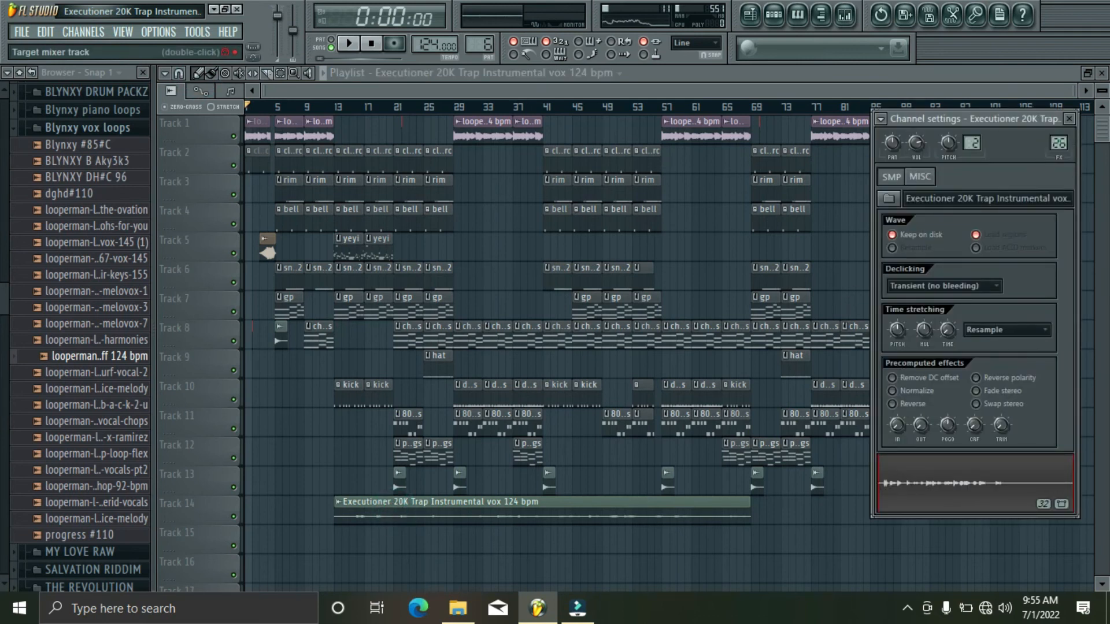
{"action": "double_click", "coordinate": [1058, 143]}
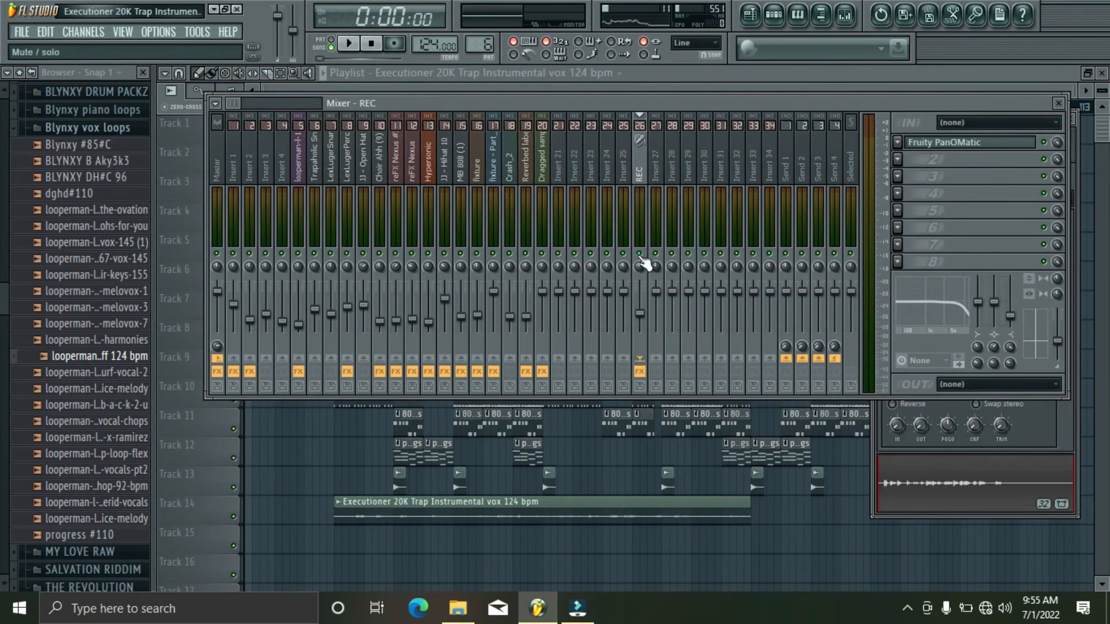
Step: Close the mixer, solo the vox clip's Track 14, play it from bar 13 and save the project
{"action": "left_click", "coordinate": [466, 85]}
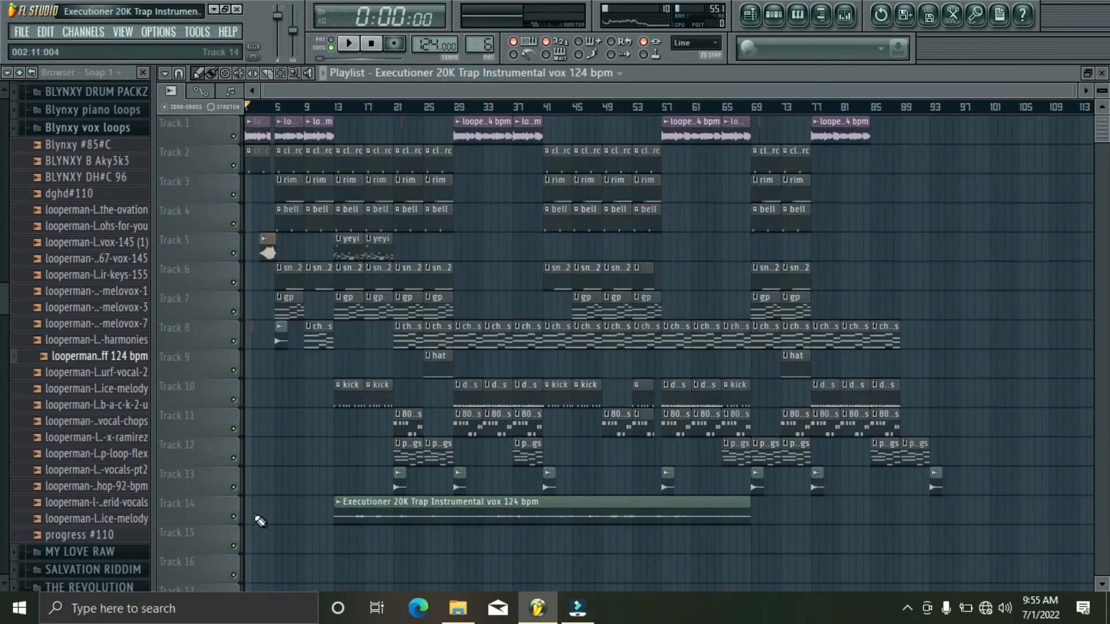
{"action": "right_click", "coordinate": [234, 517]}
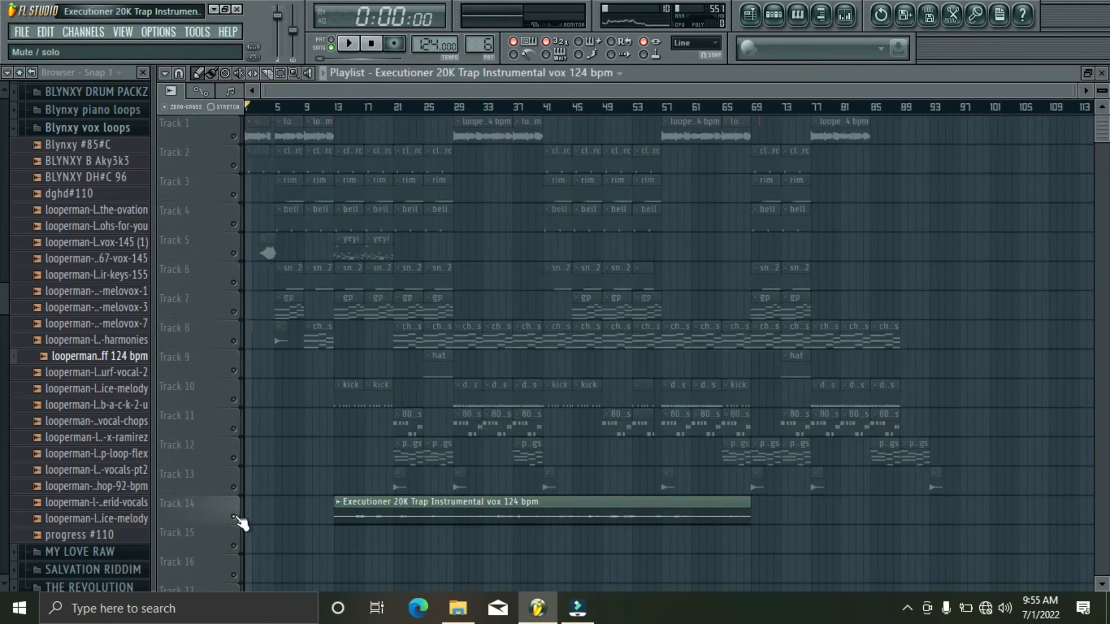
{"action": "left_click", "coordinate": [337, 105]}
{"action": "key", "text": "space"}
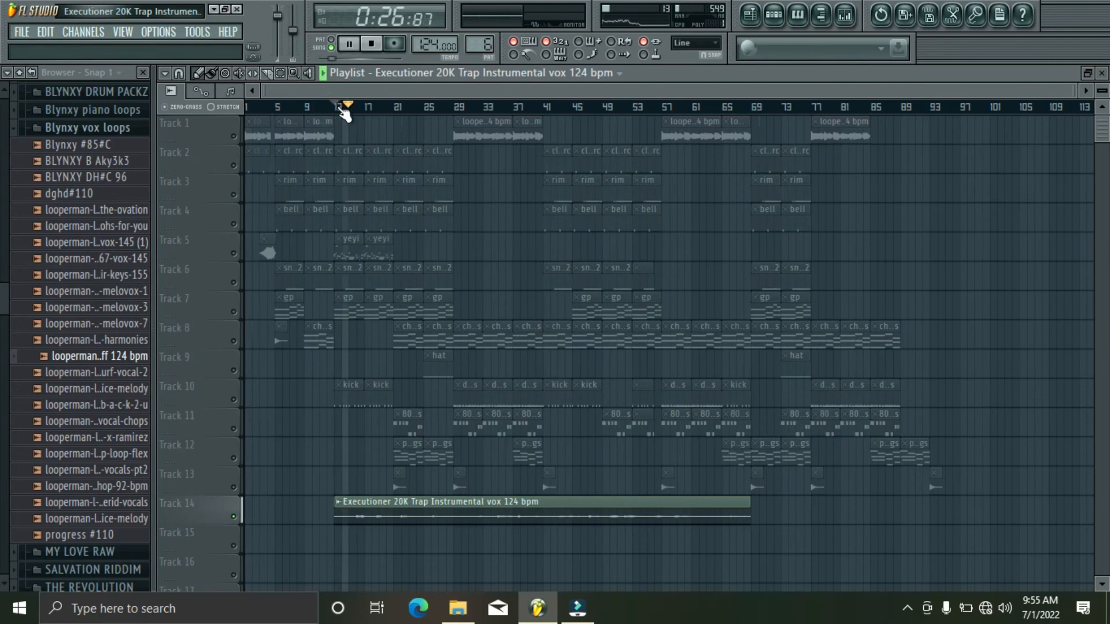
{"action": "key", "text": "ctrl+s"}
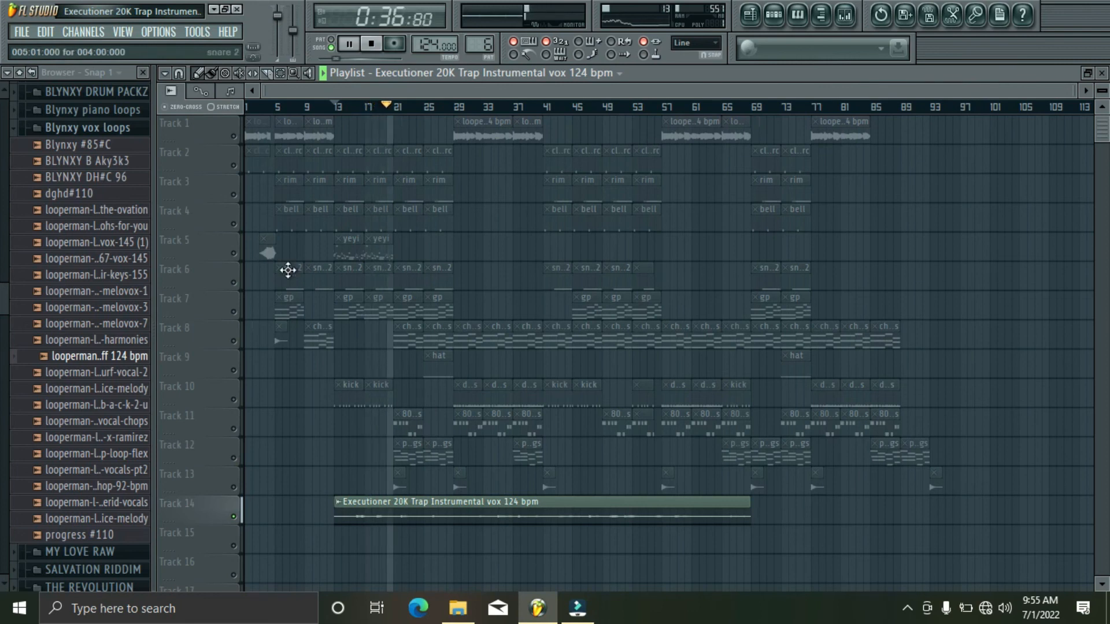
Step: Unmute Tracks 7 and 8 to hear them with the vox clip, replaying the combination from just before bar 16
{"action": "left_click", "coordinate": [235, 316]}
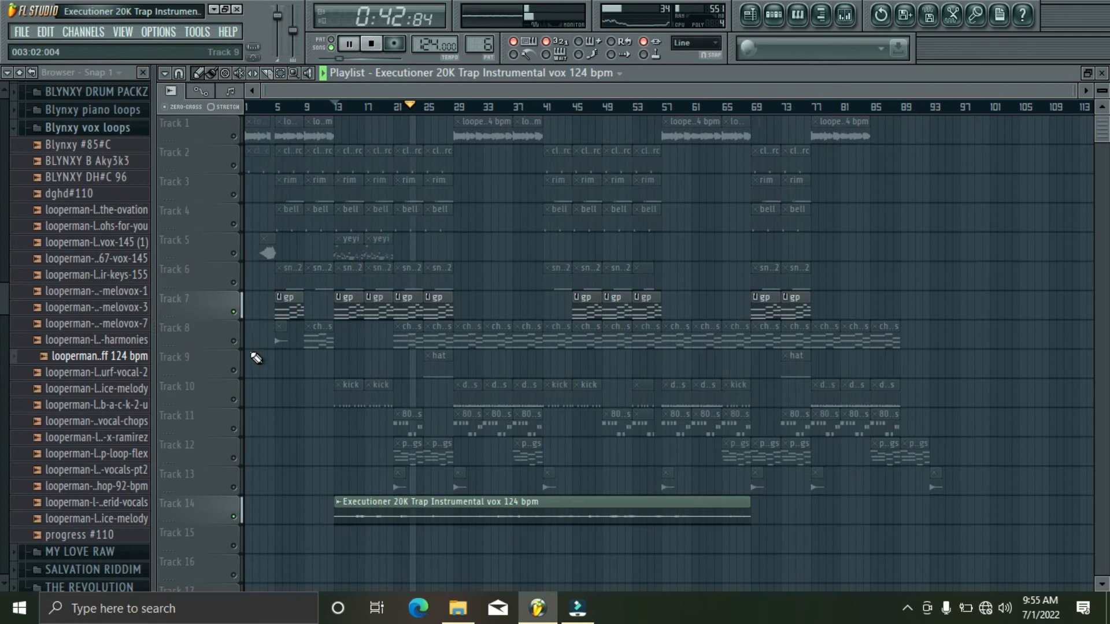
{"action": "left_click", "coordinate": [234, 341]}
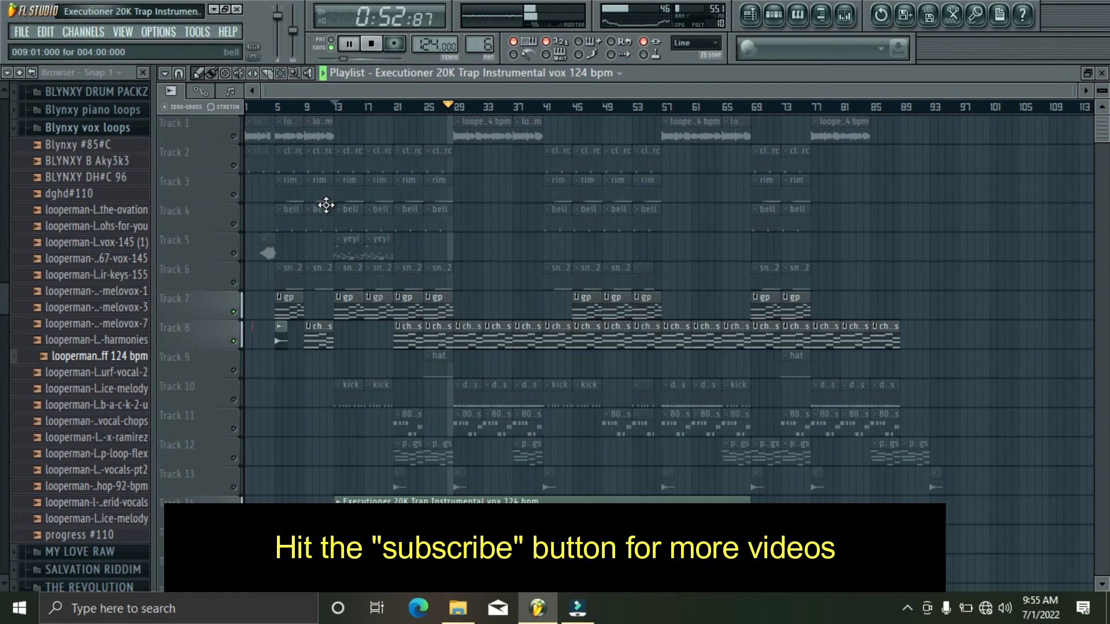
{"action": "key", "text": "space"}
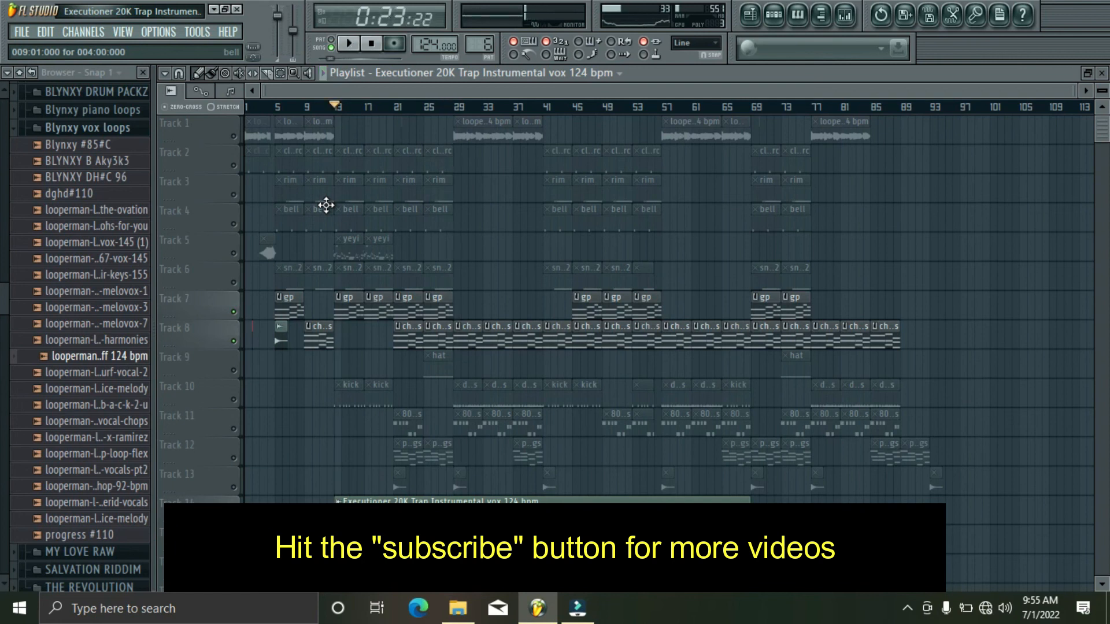
{"action": "left_click", "coordinate": [347, 108]}
{"action": "left_click", "coordinate": [357, 107]}
{"action": "key", "text": "space"}
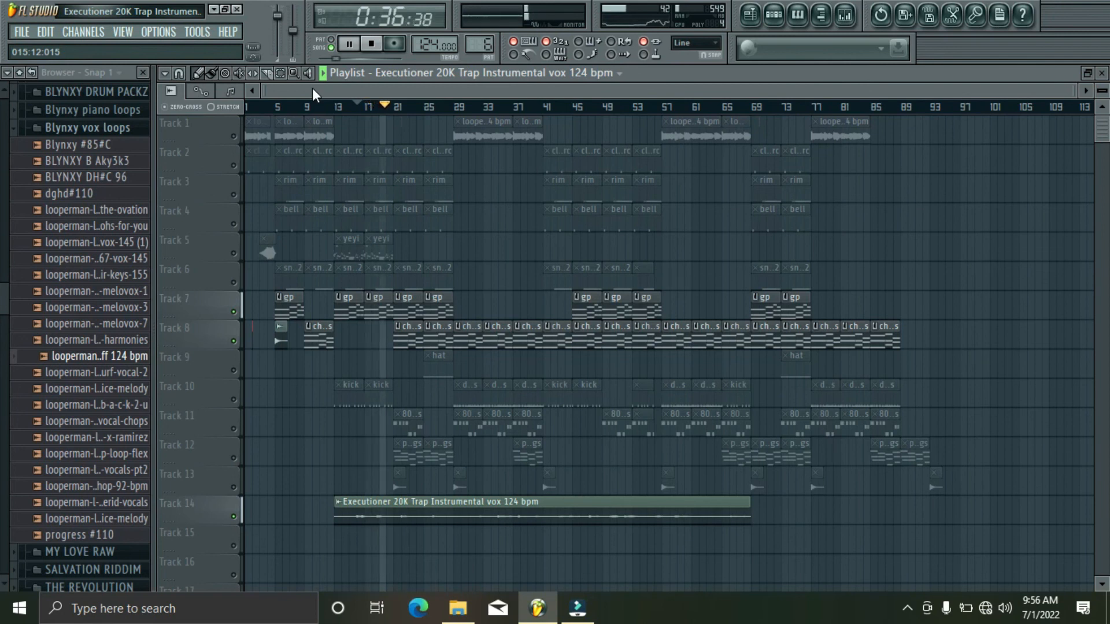
{"action": "key", "text": "space"}
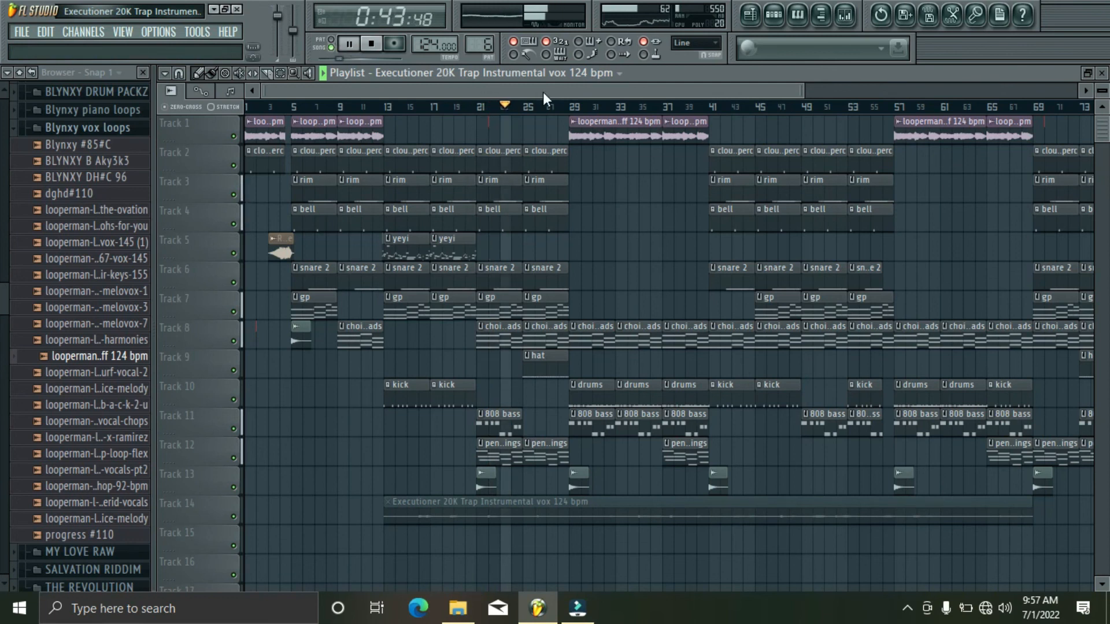
Step: Show the whole arrangement in the playlist and check the track levels in the mixer during playback
{"action": "left_click_drag", "start_coordinate": [800, 93], "coordinate": [1098, 93]}
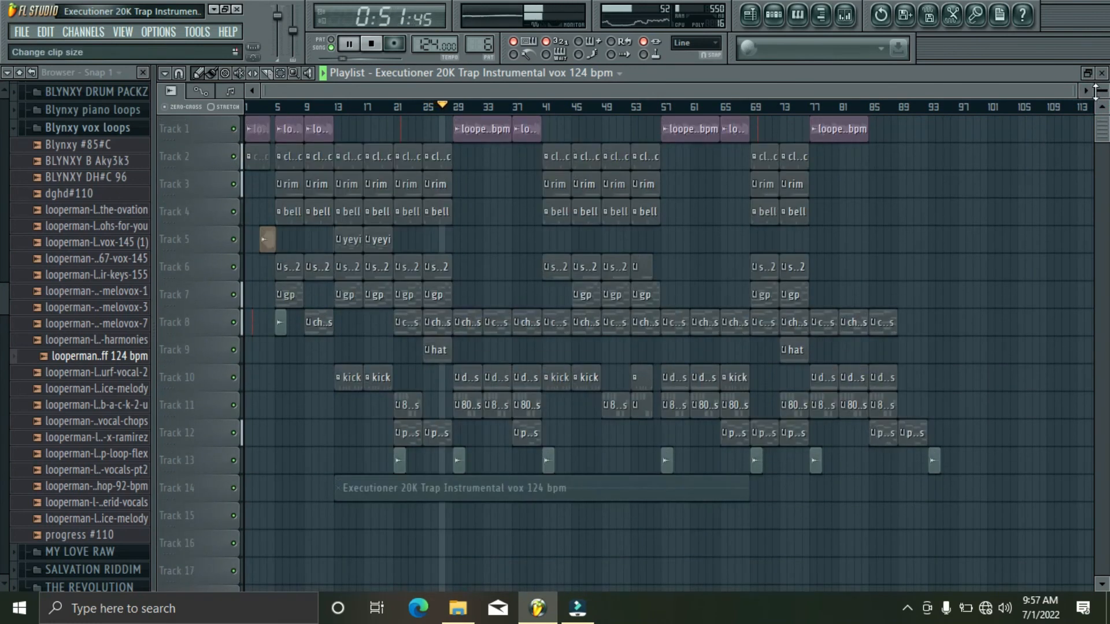
{"action": "left_click", "coordinate": [842, 17]}
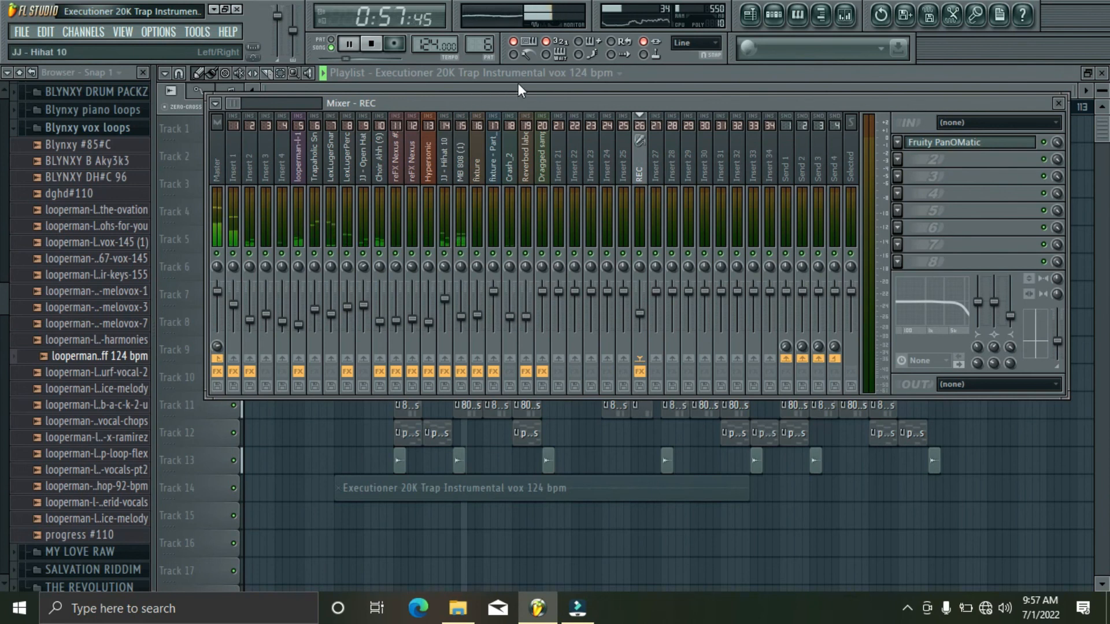
{"action": "left_click", "coordinate": [536, 85]}
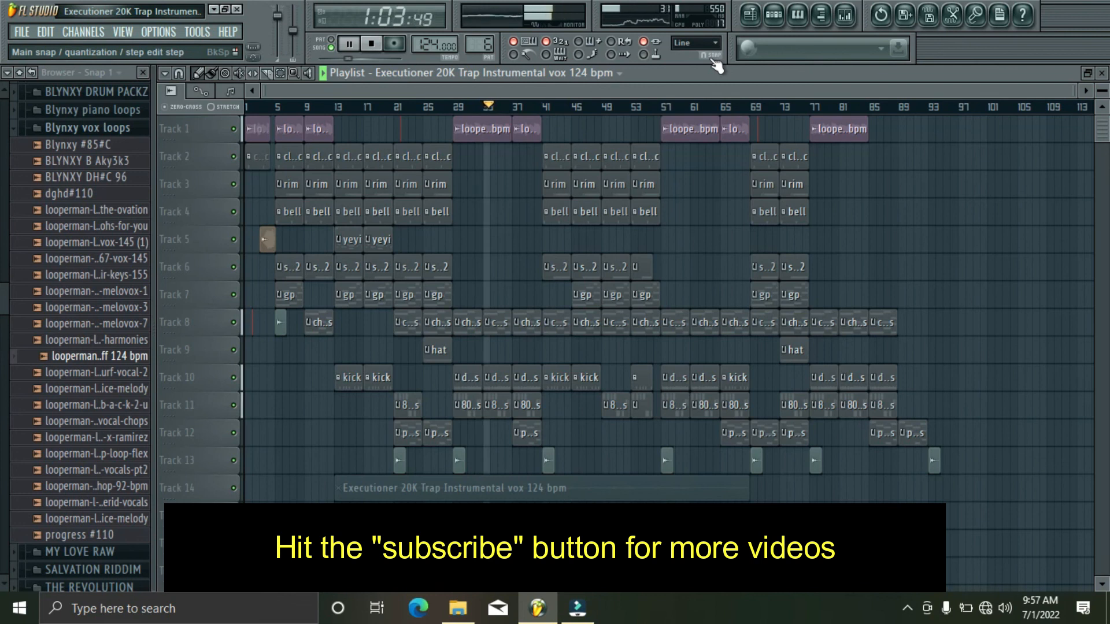
Step: Save the project during playback, stop the arrangement and save the project again
{"action": "key", "text": "ctrl+s"}
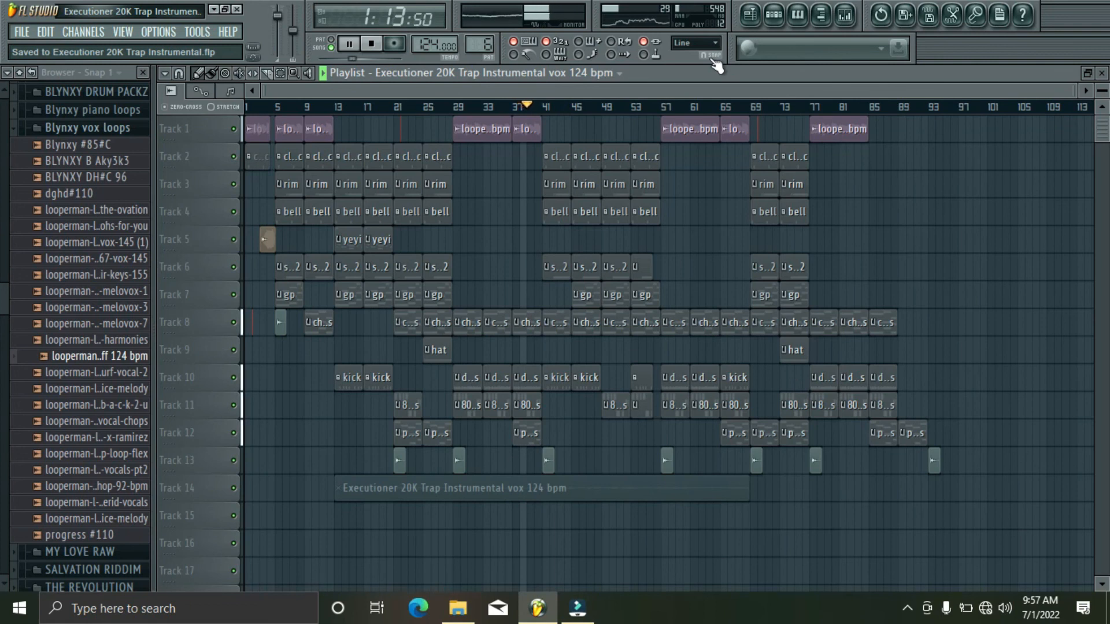
{"action": "key", "text": "space"}
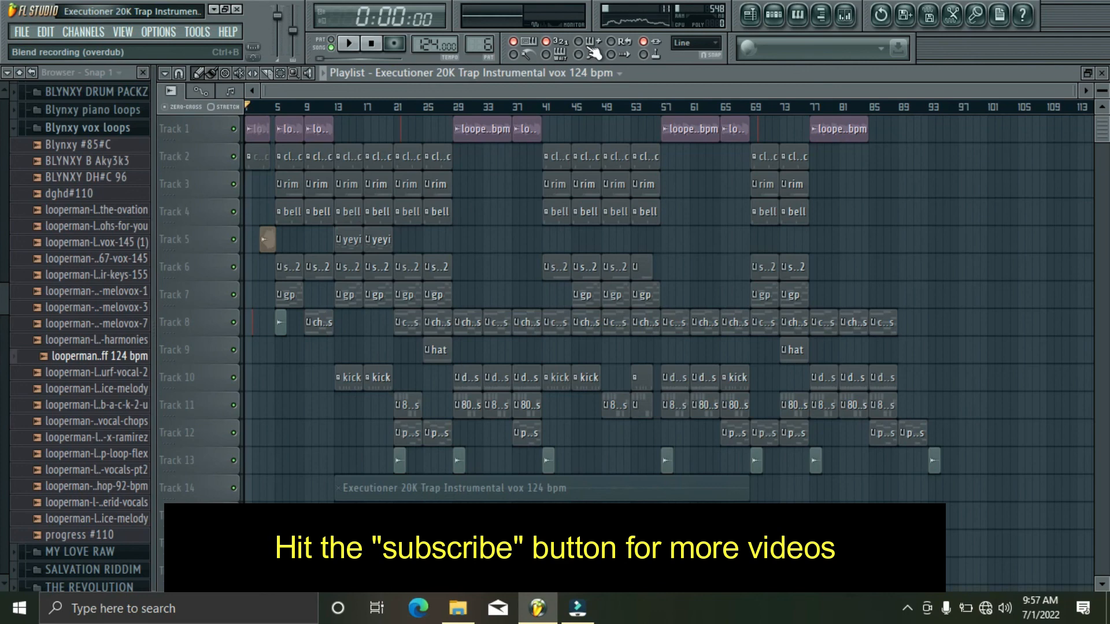
{"action": "key", "text": "ctrl+s"}
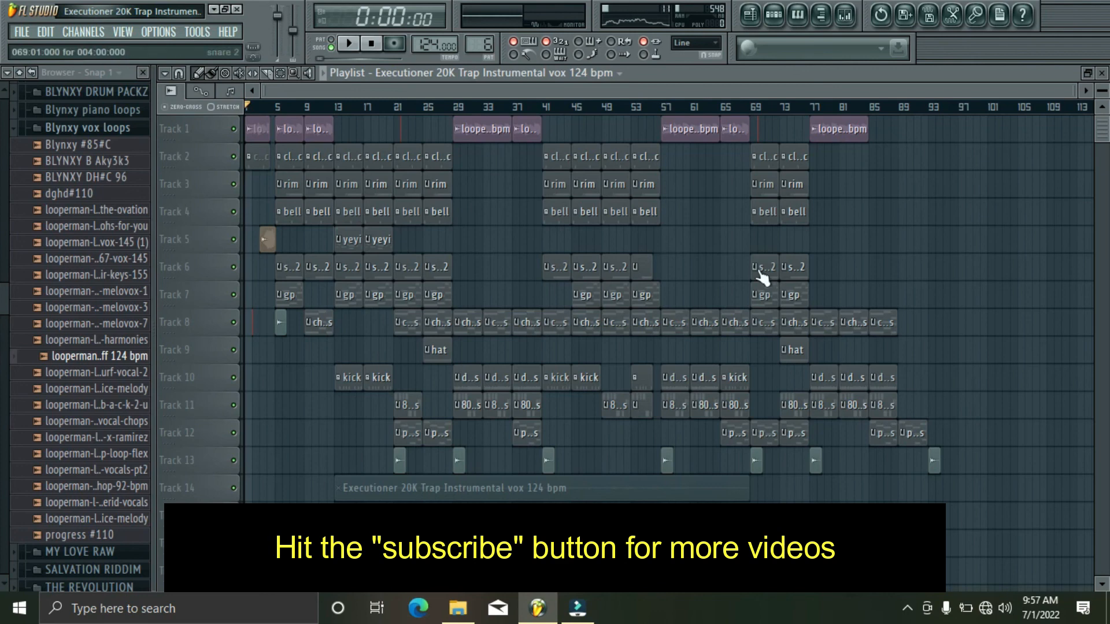